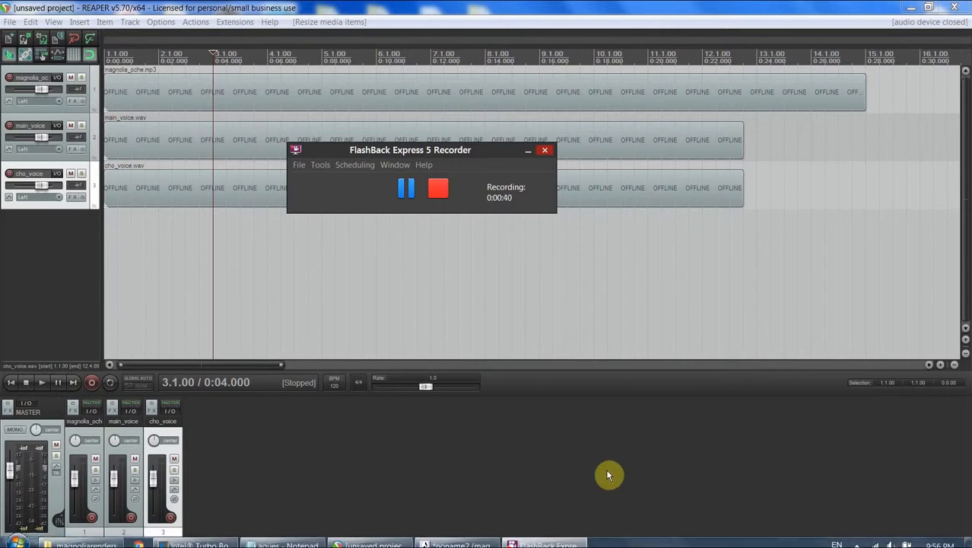
Switch to UTAU and review the envelope of the note る that follows れ
left_click(486, 540)
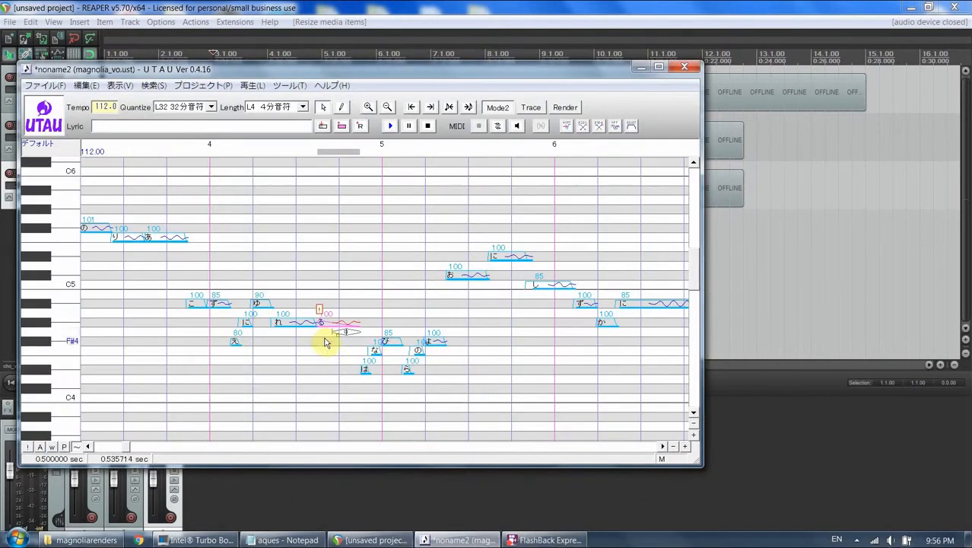
mouse_move(335, 344)
left_mouse_down()
mouse_move(295, 351)
mouse_move(321, 364)
mouse_move(339, 358)
left_mouse_up()
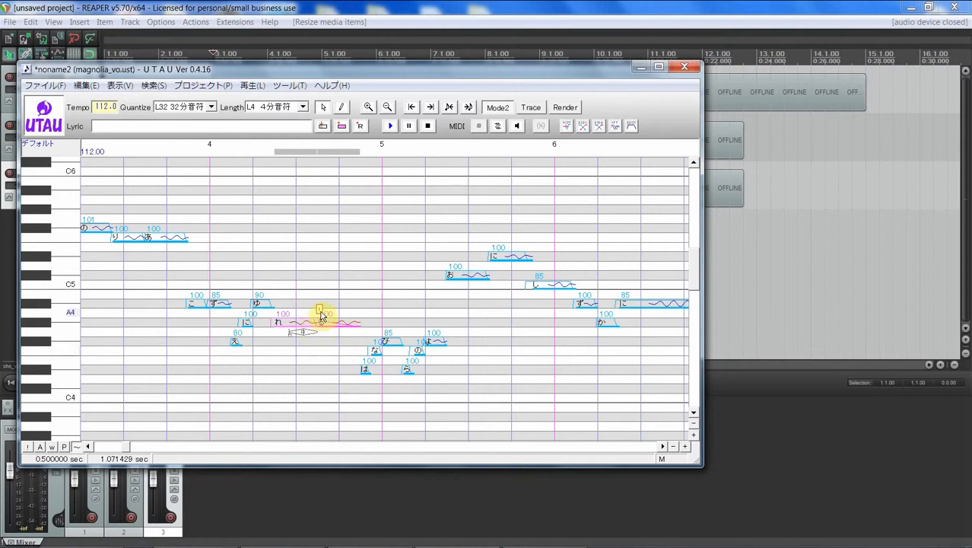
left_click(332, 351)
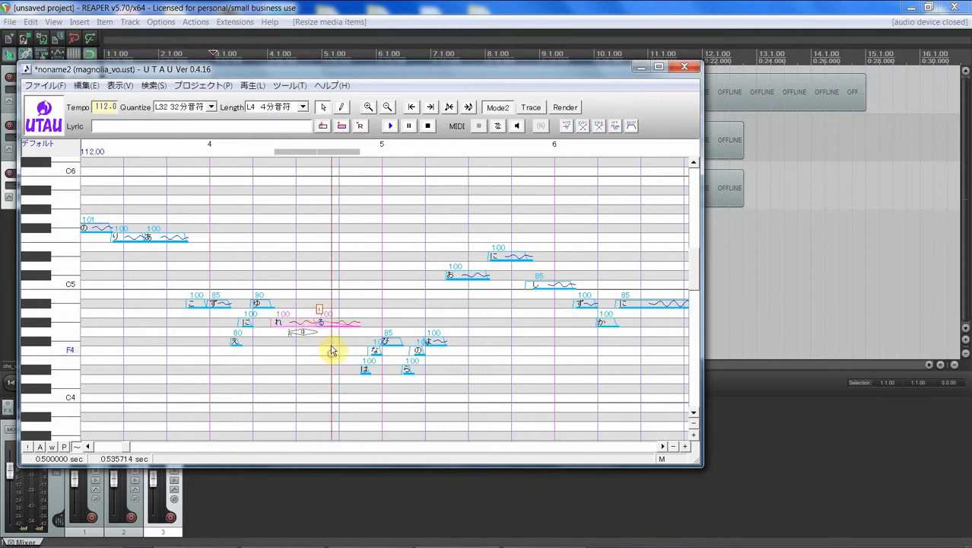
left_click(319, 310)
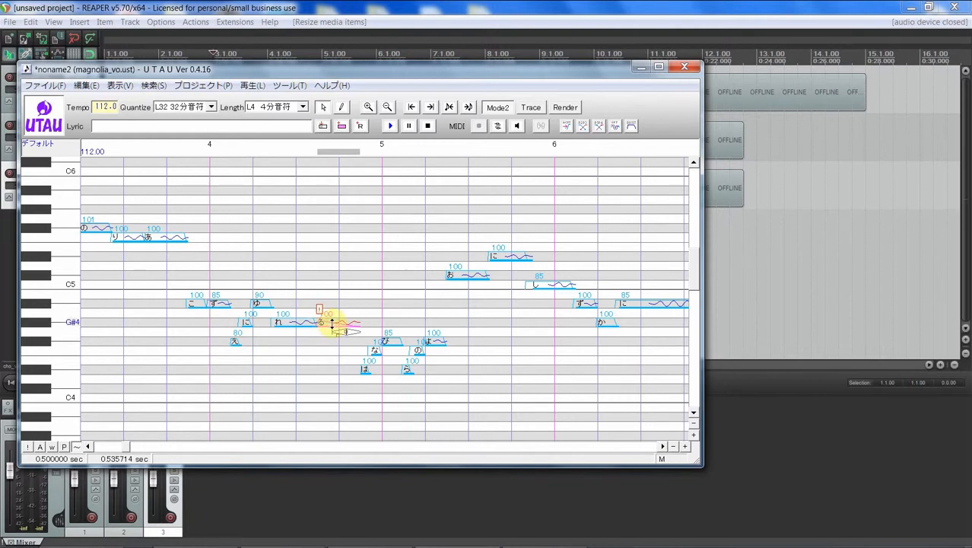
right_click(333, 323)
left_click(406, 432)
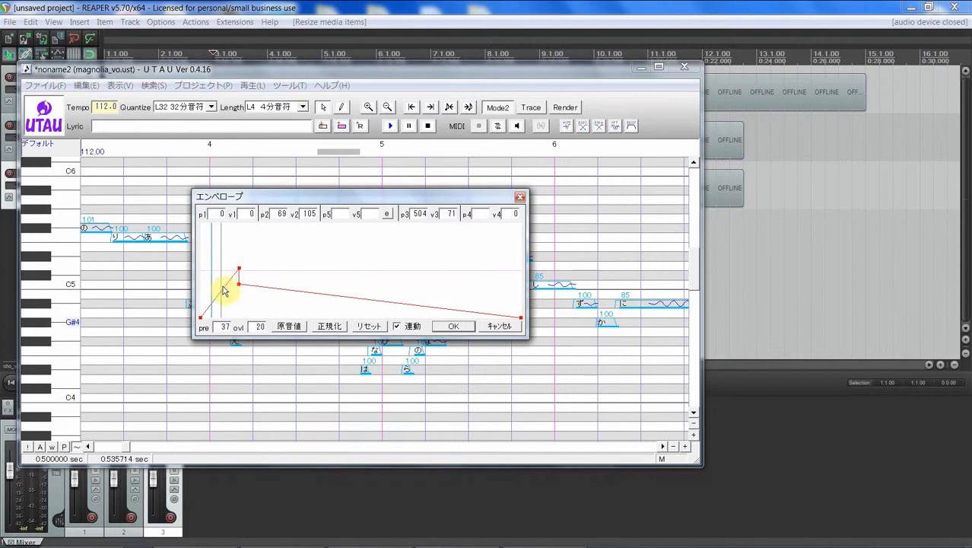
left_click(459, 326)
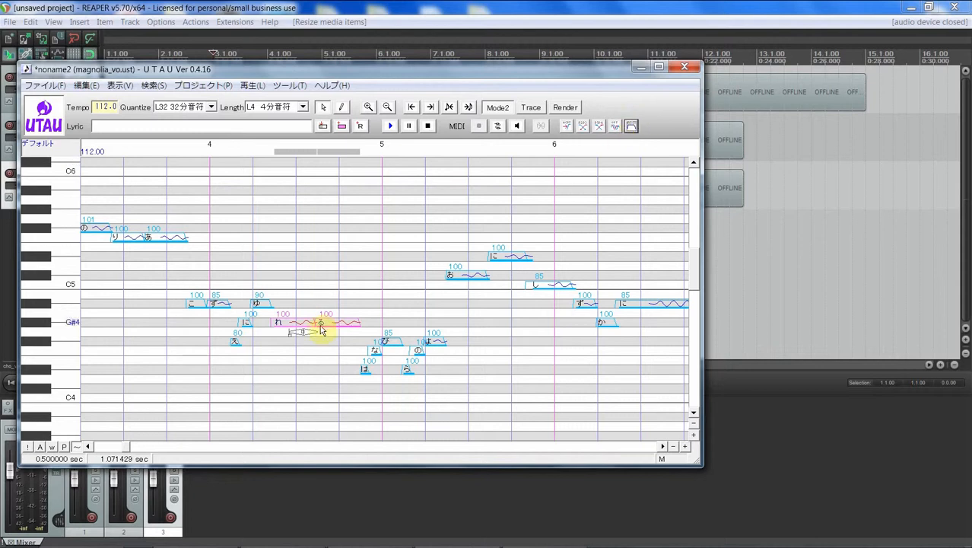
Inspect the properties of the note る, leaving its settings as they are
mouse_move(191, 328)
left_mouse_down()
mouse_move(275, 320)
mouse_move(254, 337)
left_mouse_up()
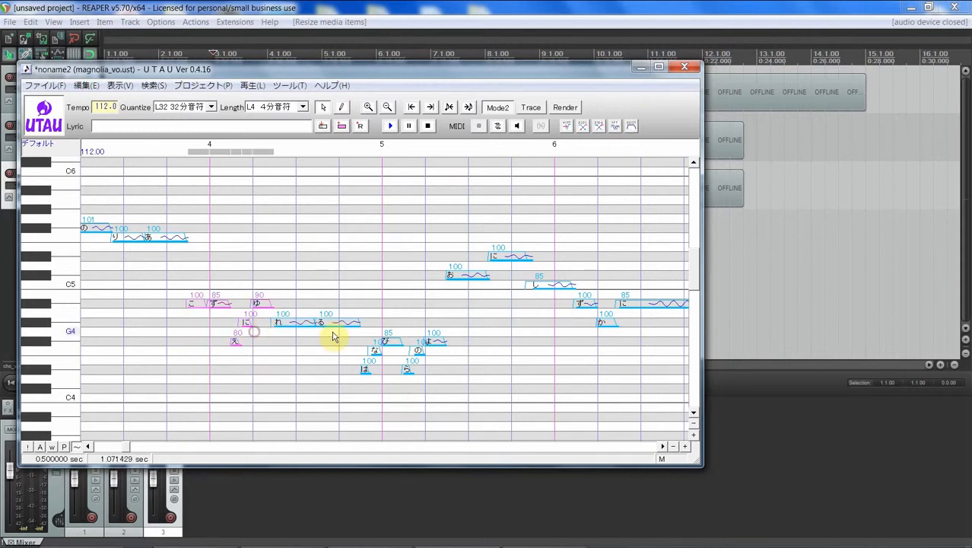
left_click(339, 323)
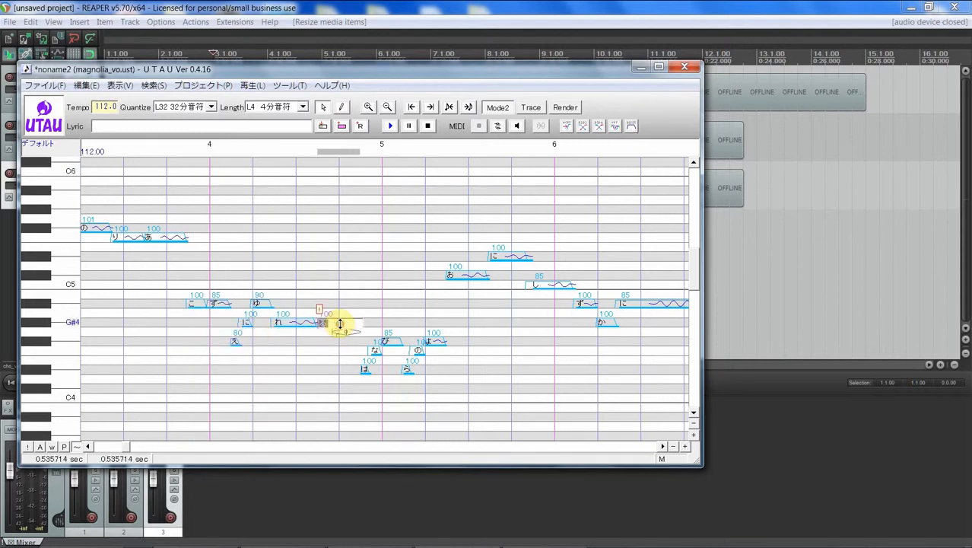
right_click(332, 329)
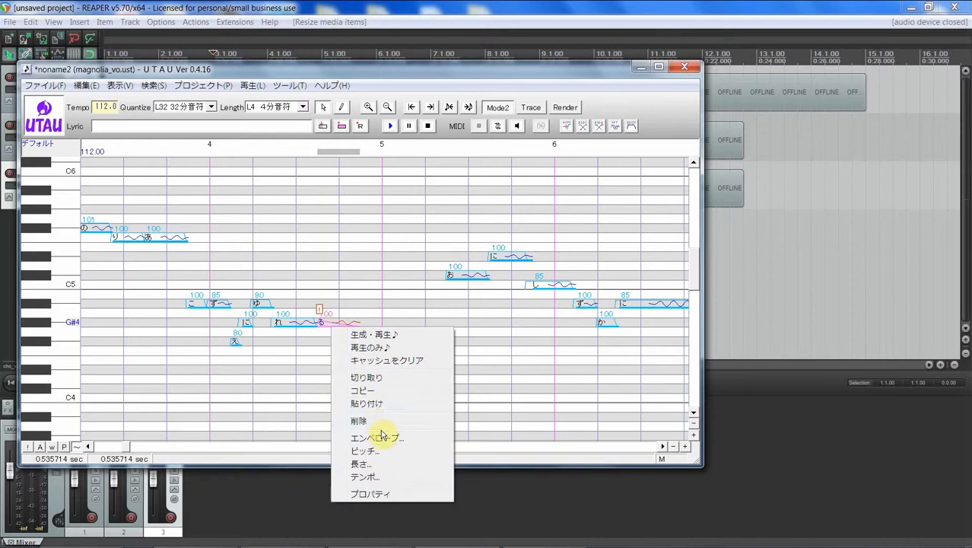
left_click(380, 494)
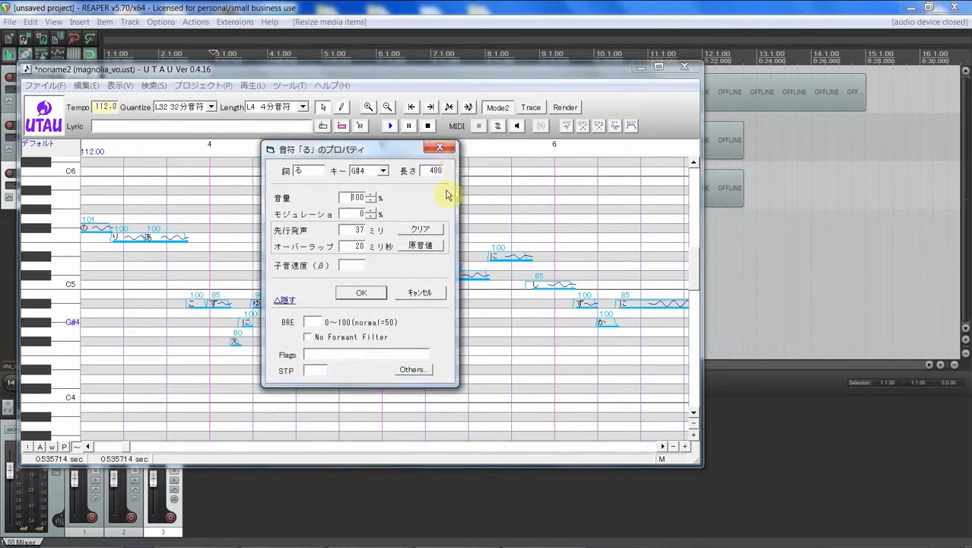
left_click(444, 145)
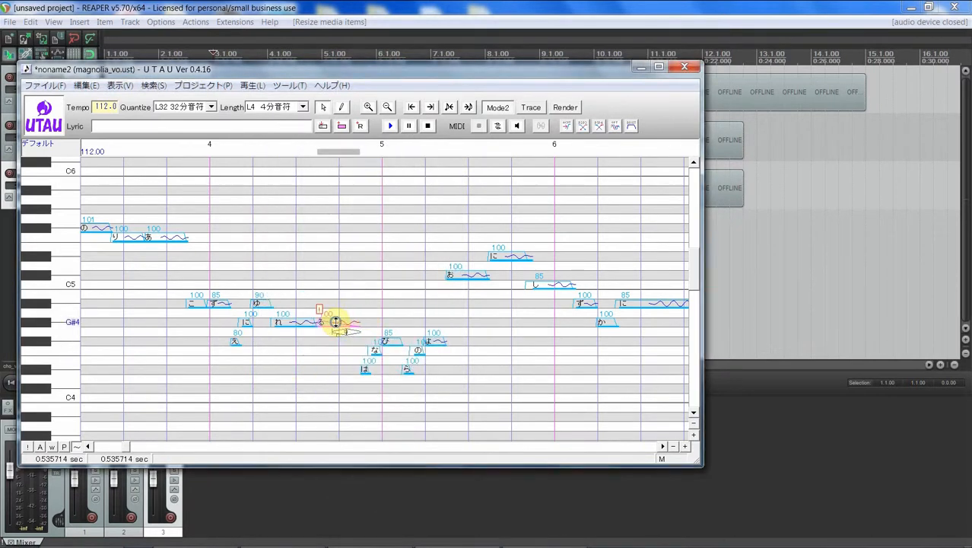
Reshape the envelope of the note る by shifting its third point to p3 464 and v3 76
right_click(333, 325)
left_click(416, 435)
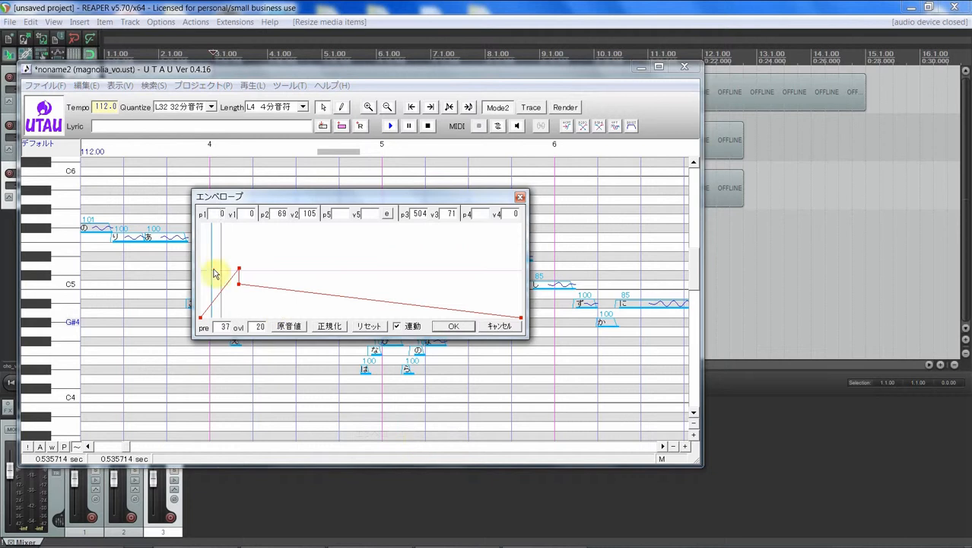
left_click_drag(238, 284, 259, 282)
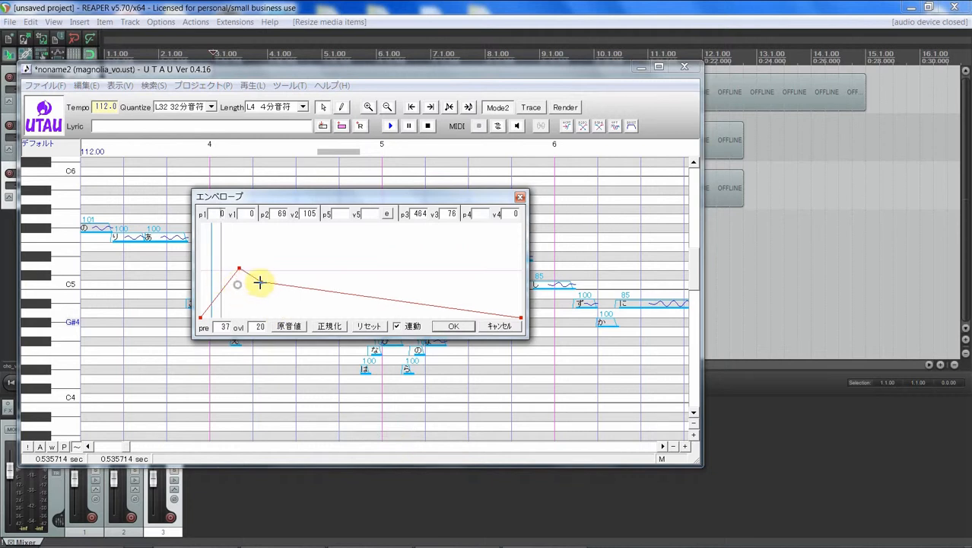
left_click(457, 325)
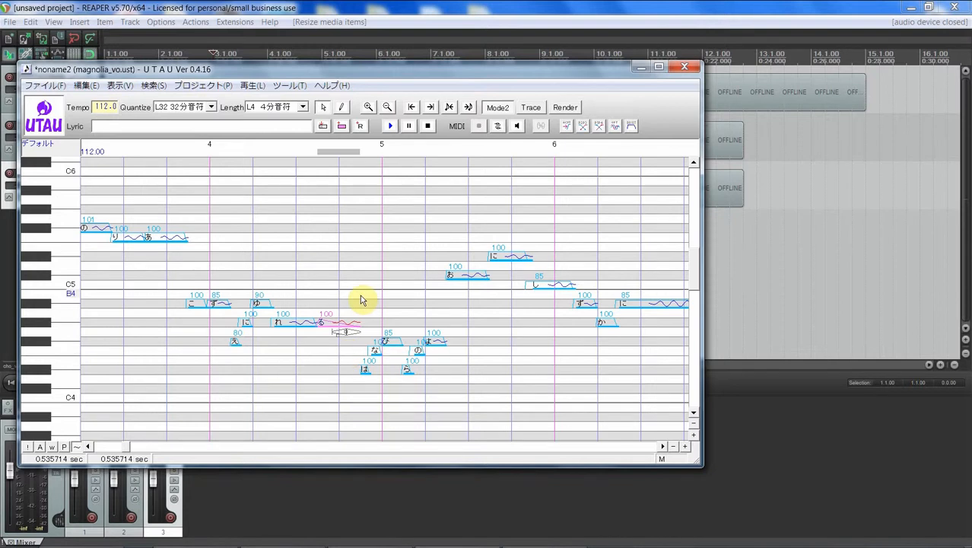
Apply the envelope adjustment command to the neighbouring notes れ and る together
left_click_drag(301, 341, 355, 327)
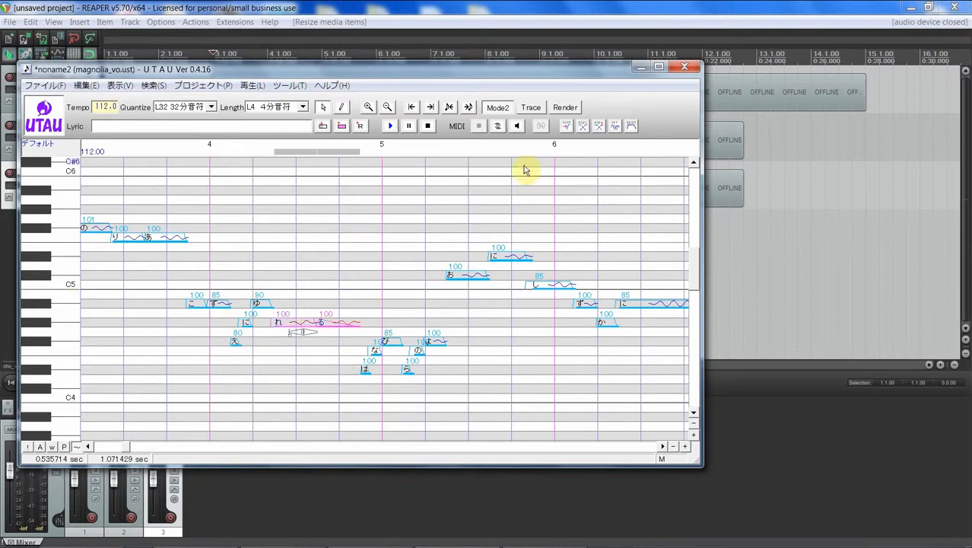
left_click(632, 131)
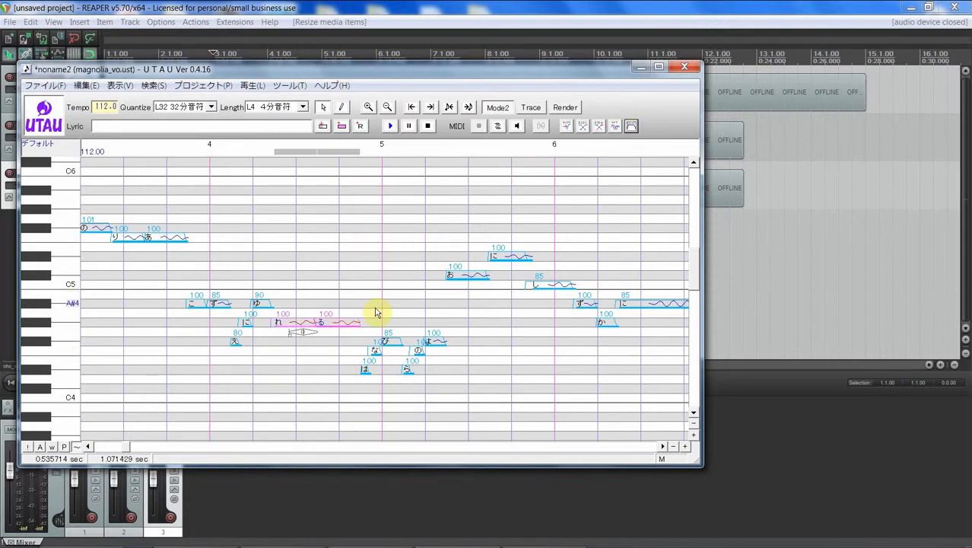
left_click_drag(364, 323, 341, 352)
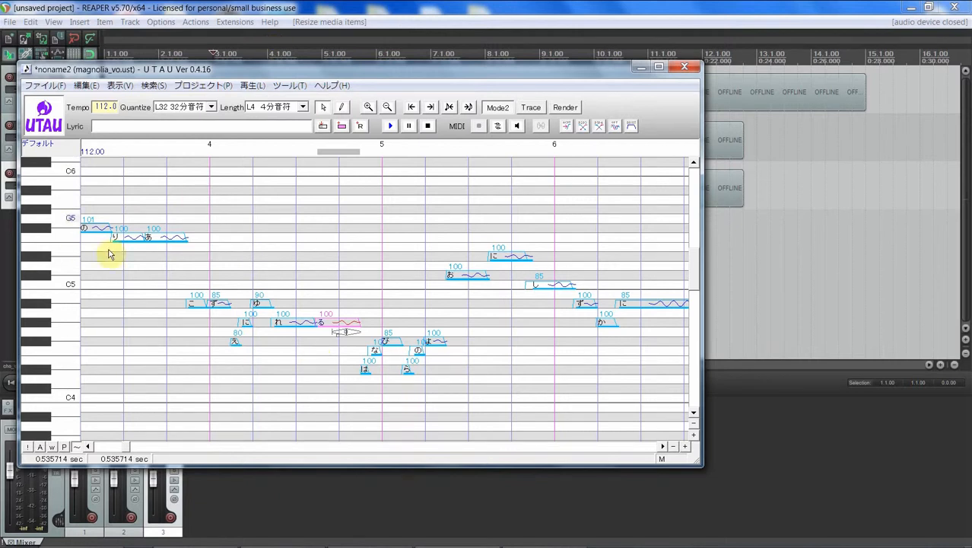
Switch to REAPER and compare its project tempo with the tempo of the vocal project in UTAU
left_click(422, 25)
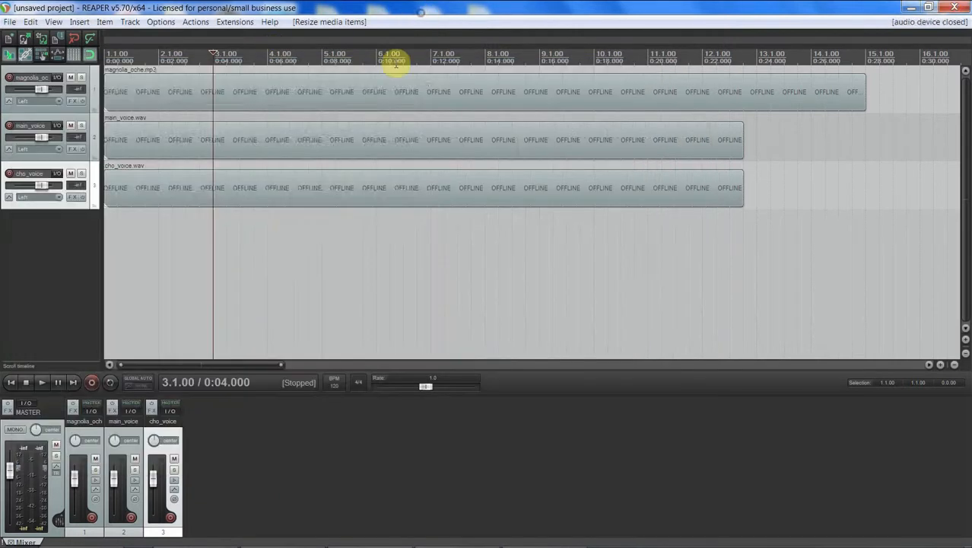
left_click(271, 216)
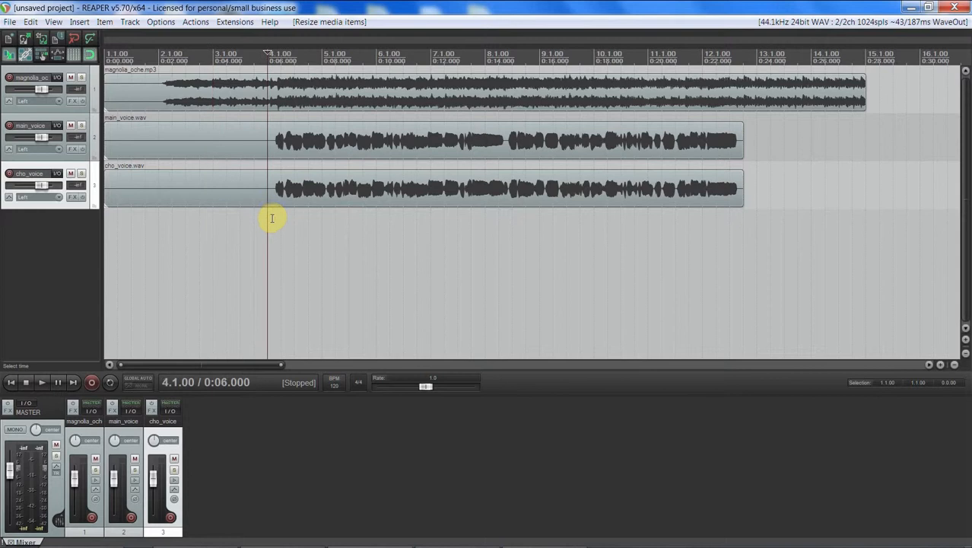
scroll(274, 214, "up", 2)
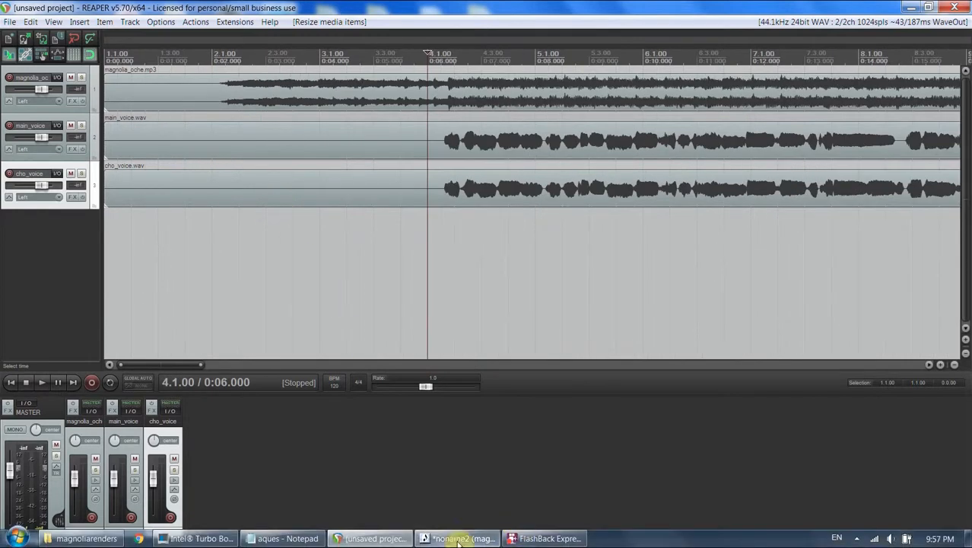
left_click(457, 541)
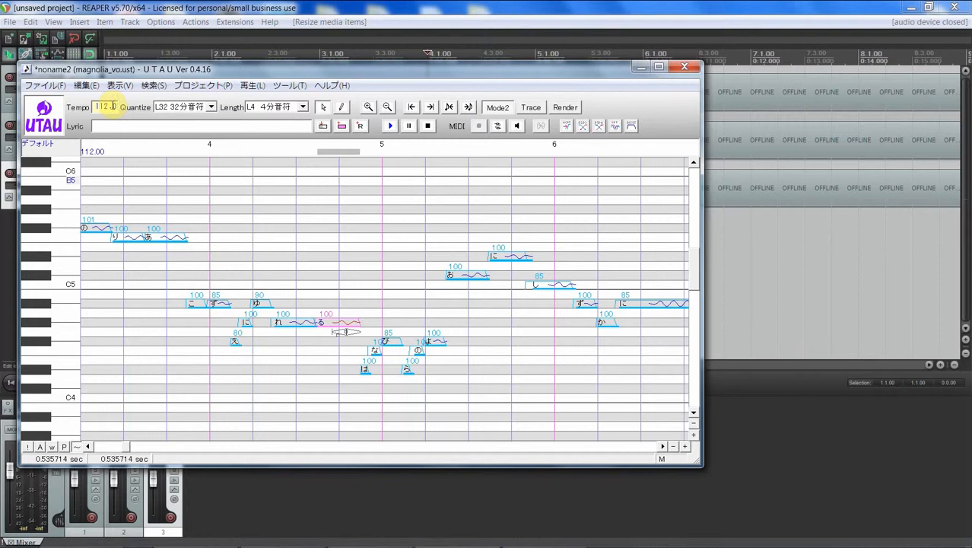
left_click(163, 7)
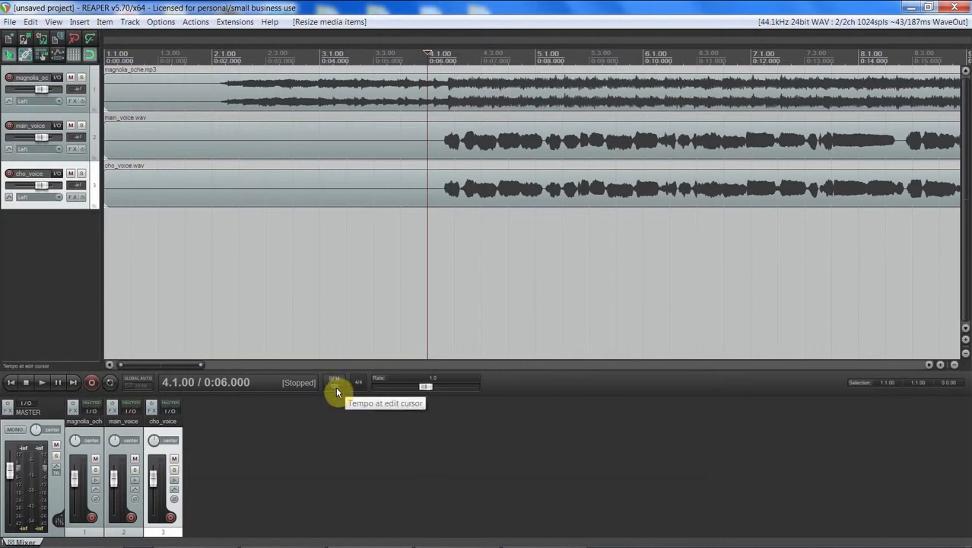
Set the REAPER project tempo to 112 BPM to match the vocal project
left_click(452, 103)
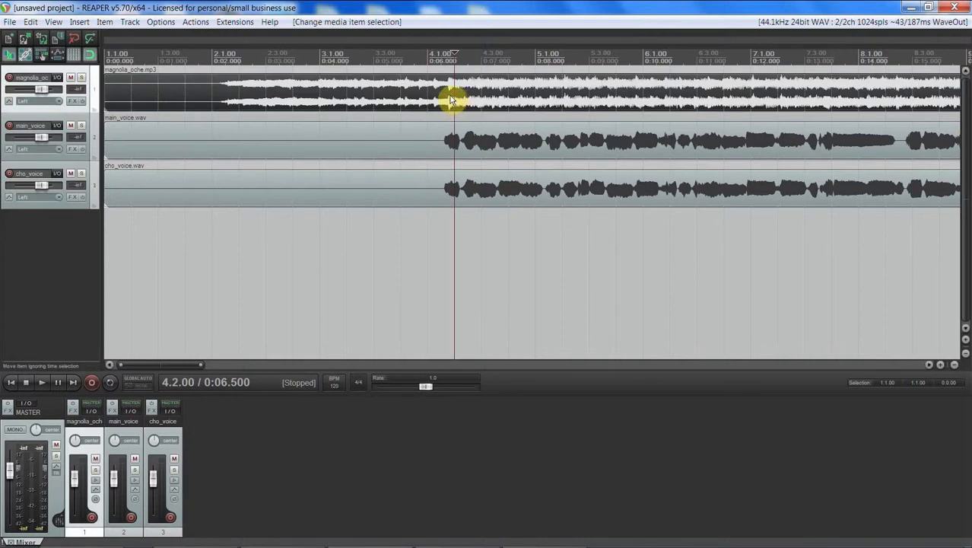
left_click(427, 51)
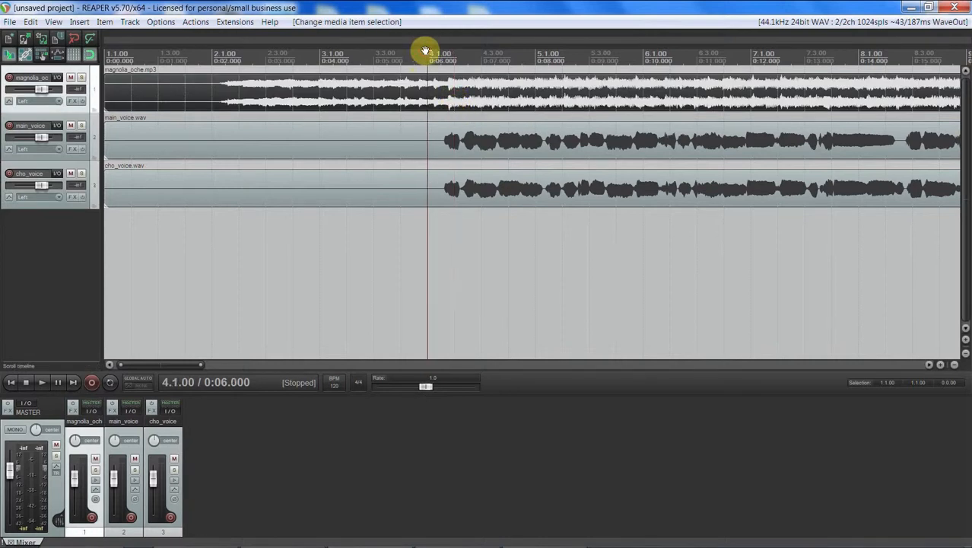
left_click(452, 112)
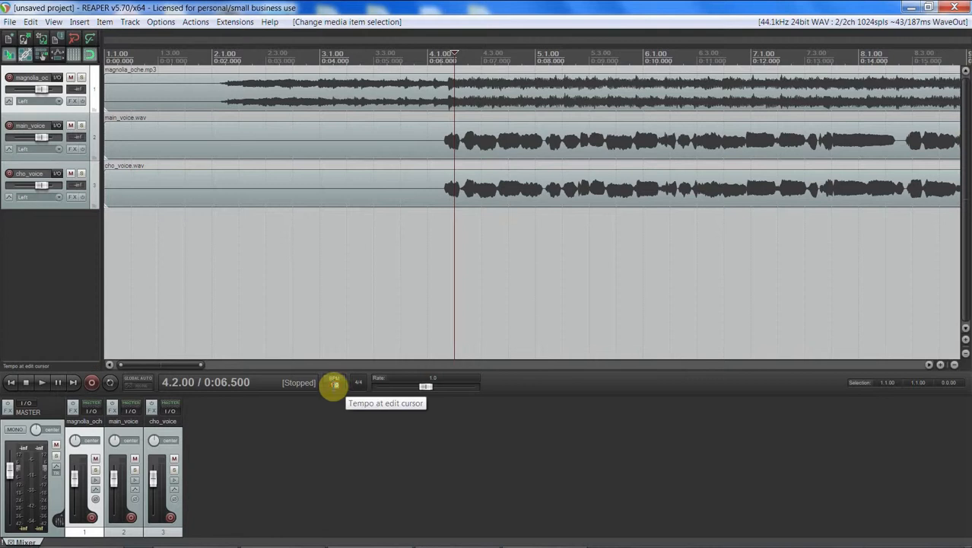
left_click_drag(334, 384, 390, 395)
left_click(361, 265)
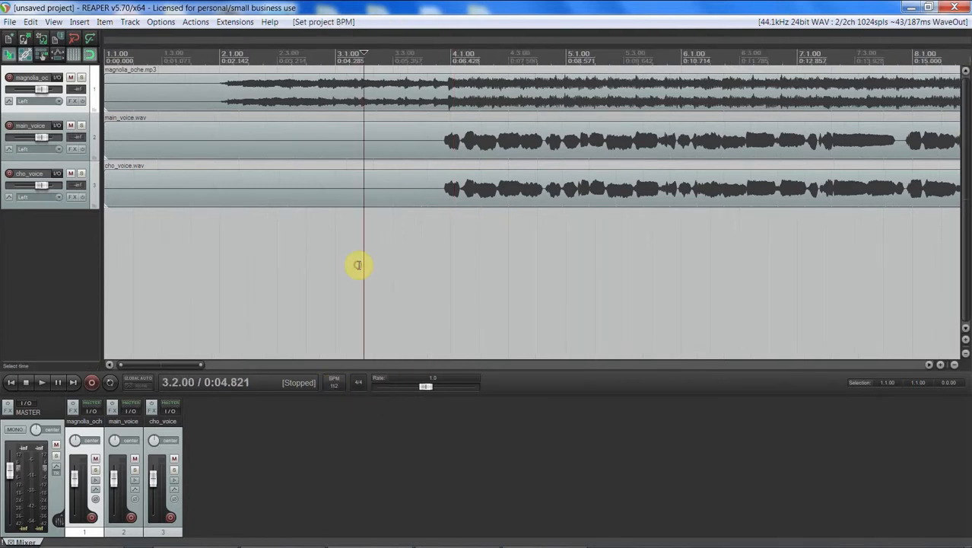
Shift magnolia_oche.mp3 slightly later so the beat at the vocal entry lines up with 4.1.00
scroll(449, 261, "down", 3)
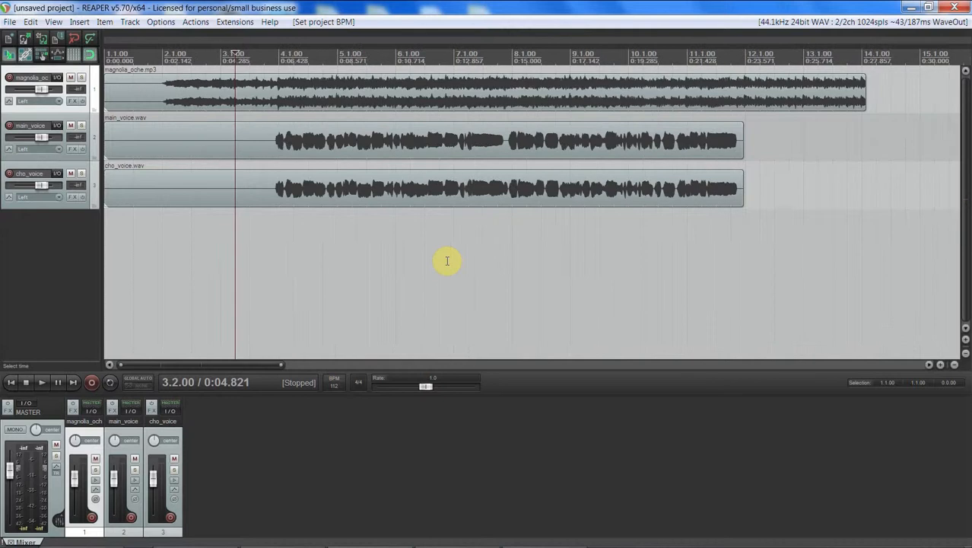
scroll(447, 261, "up", 5)
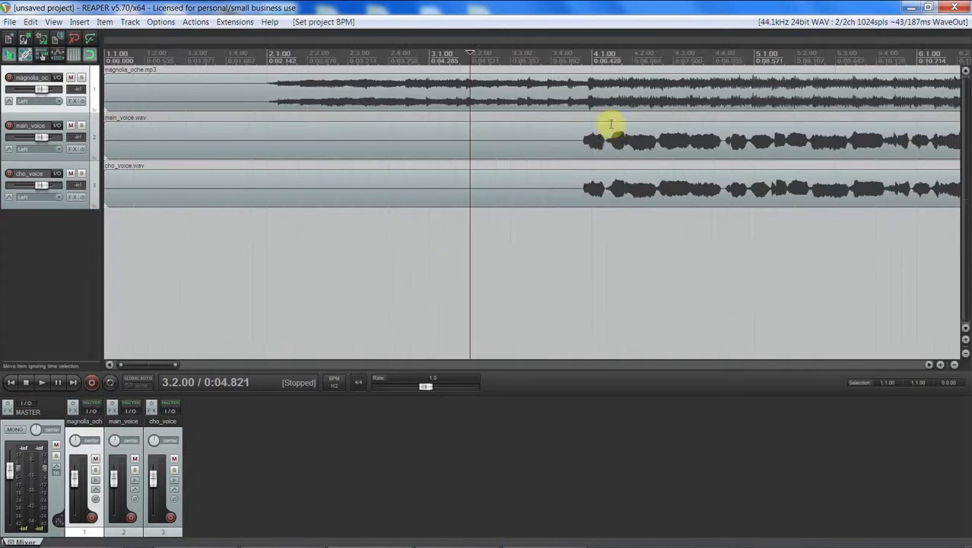
left_click(598, 159)
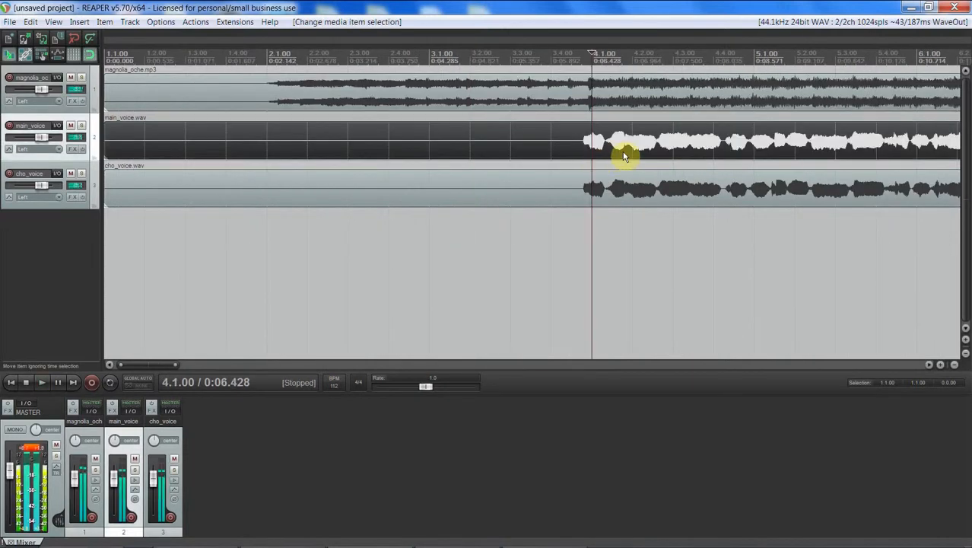
scroll(623, 157, "up", 3)
scroll(624, 156, "up", 4)
scroll(624, 156, "down", 3)
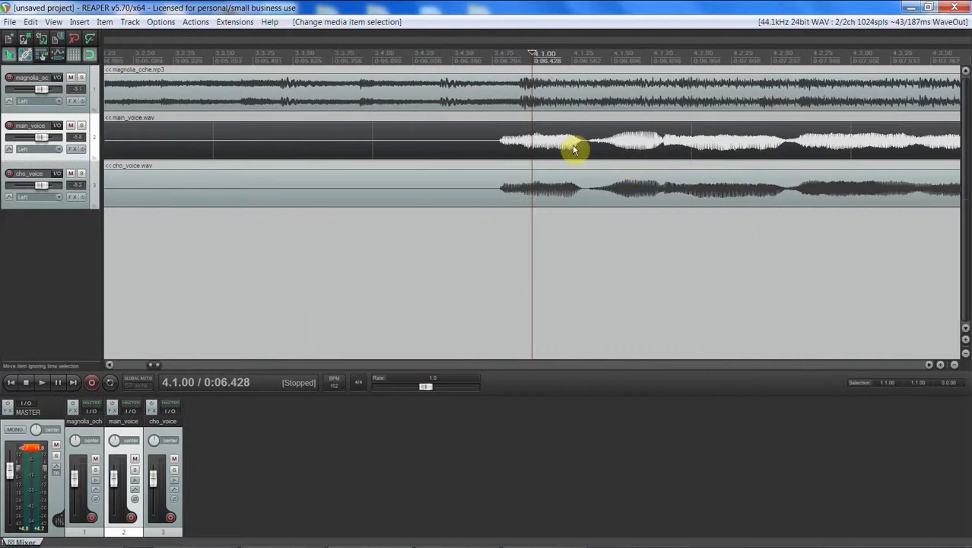
left_click(375, 59)
left_click_drag(456, 98, 475, 106)
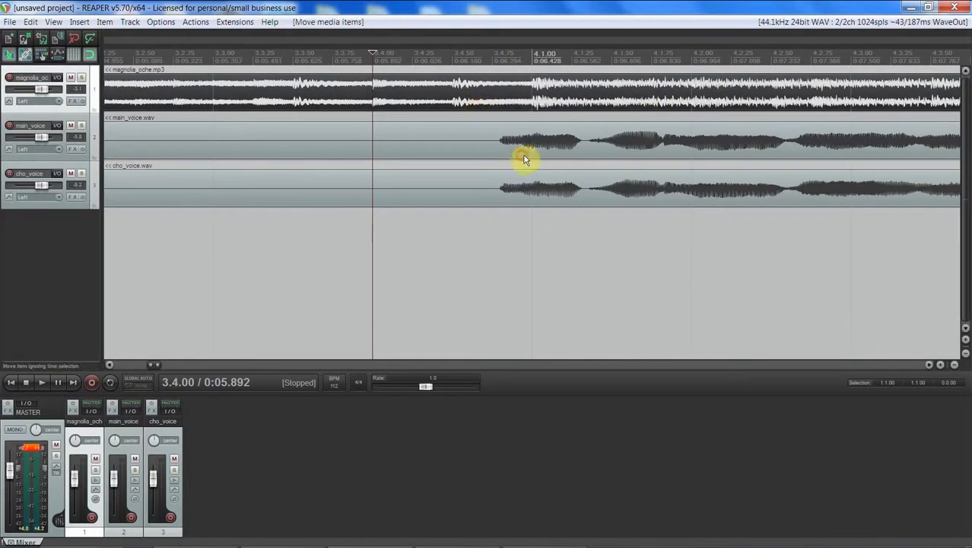
Try shifting main_voice.wav slightly later and play the tracks from 4.1.00 to check the timing
left_click_drag(524, 155, 534, 157)
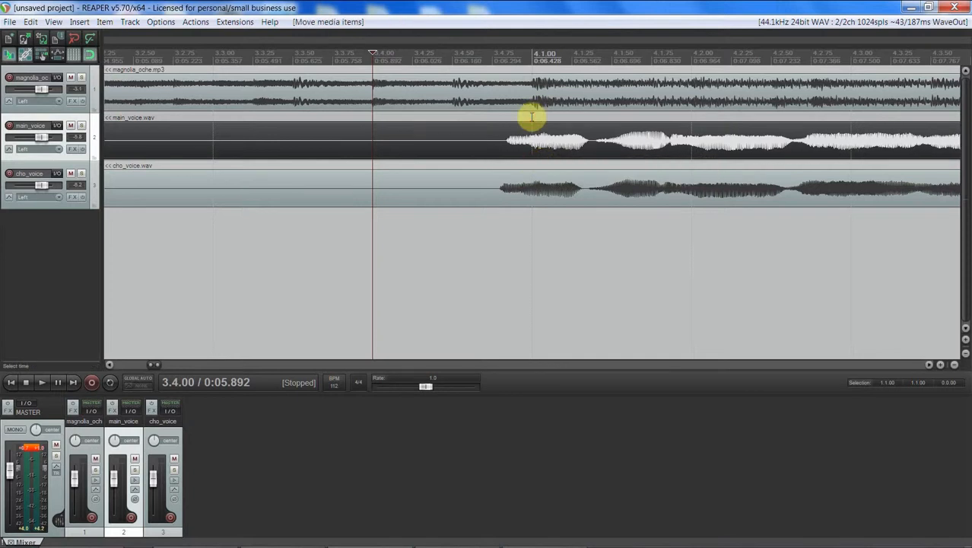
left_click(532, 115)
key("space")
key("space")
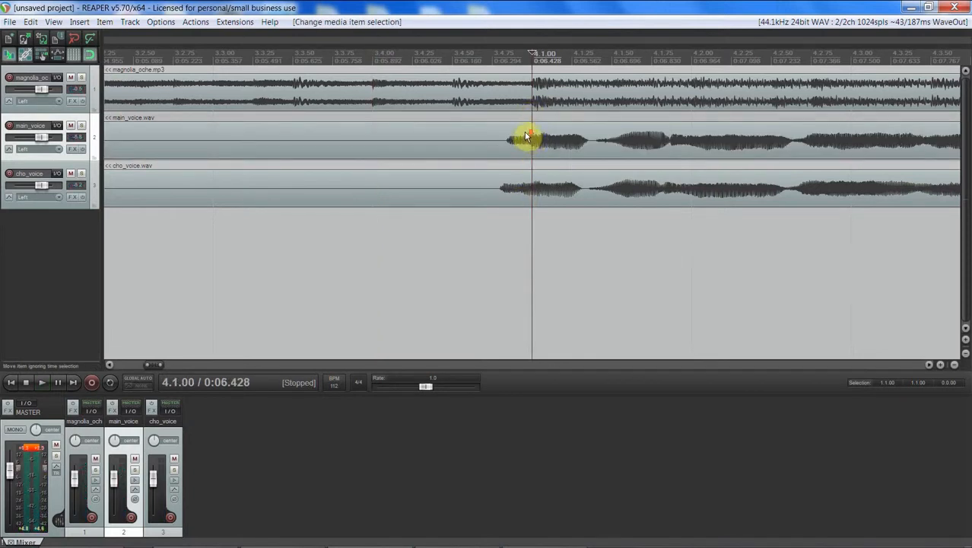
Undo the shift of main_voice.wav, keeping the new placement of magnolia_oche.mp3
scroll(506, 125, "down", 5)
left_click_drag(298, 162, 243, 143)
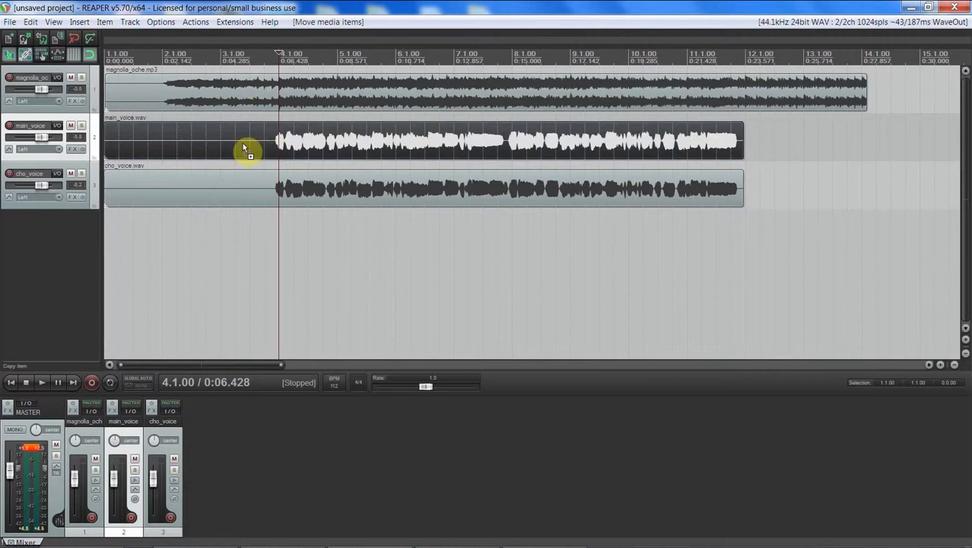
key("ctrl+z")
key("ctrl+shift+z")
left_click(243, 143)
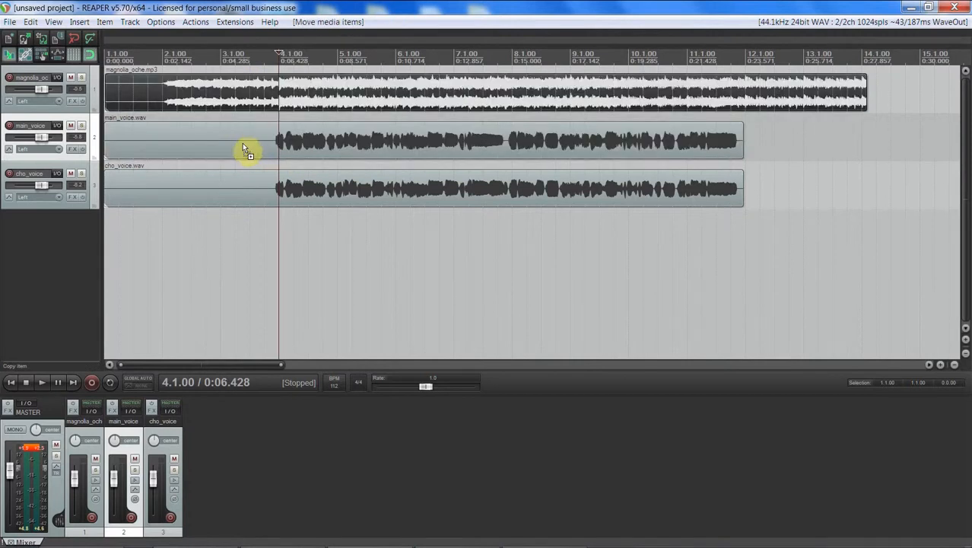
Undo the shift of magnolia_oche.mp3 and the project tempo change, restoring 120 BPM
key("ctrl+z")
key("ctrl+z")
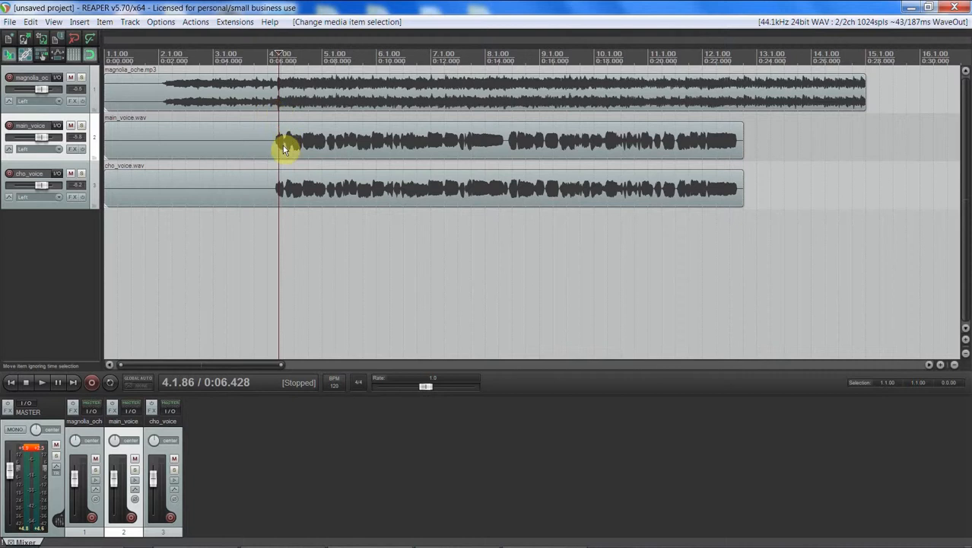
scroll(284, 147, "up", 3)
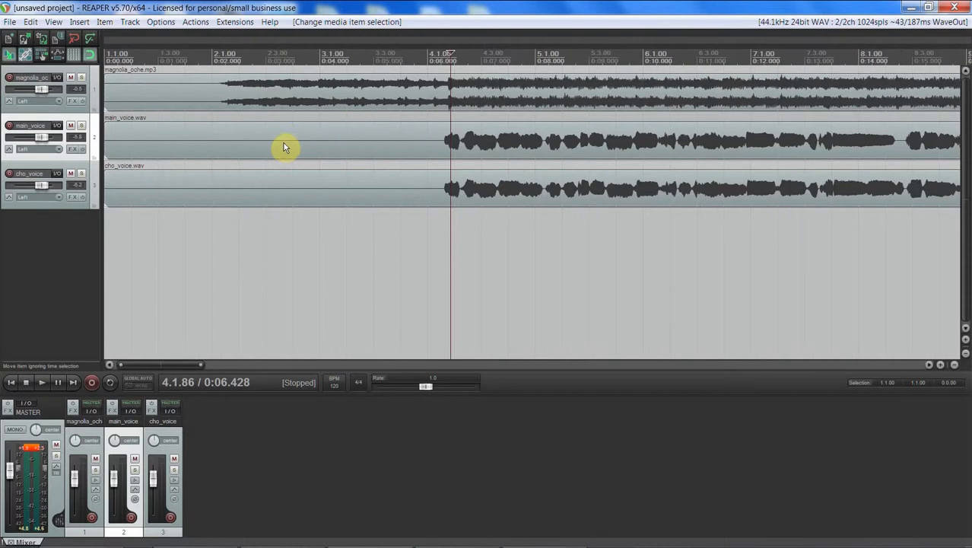
scroll(338, 242, "down", 3)
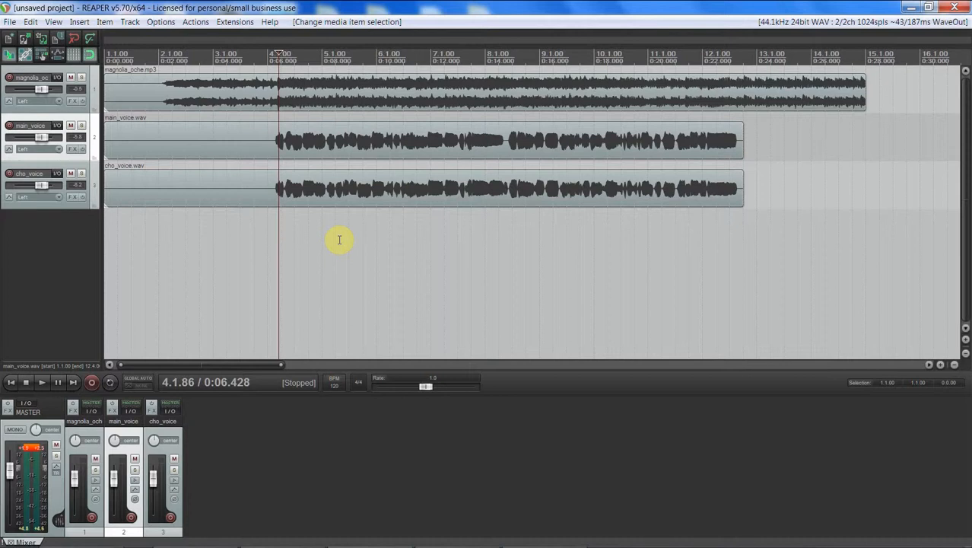
Play all the tracks from 3.4.00 to check how the vocals line up with the backing track
left_click(259, 227)
key("space")
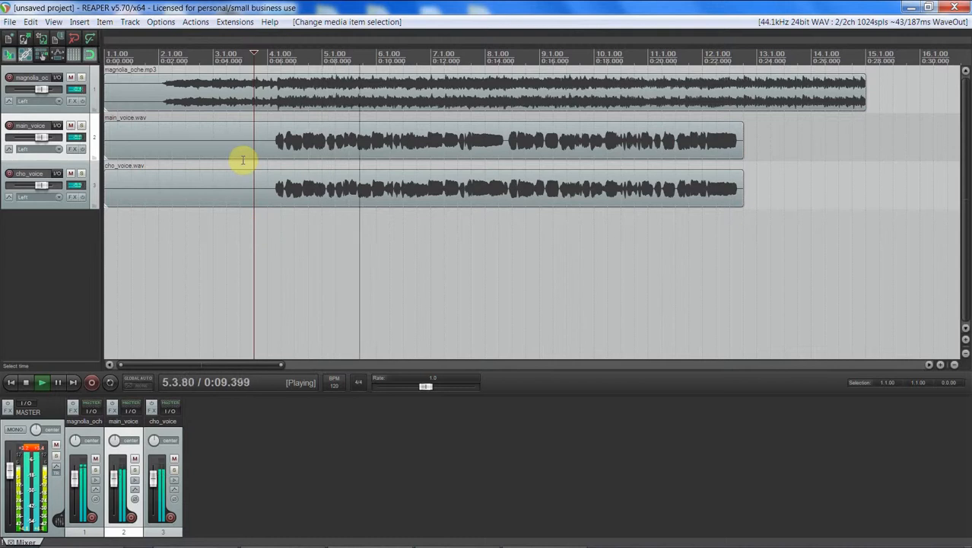
key("space")
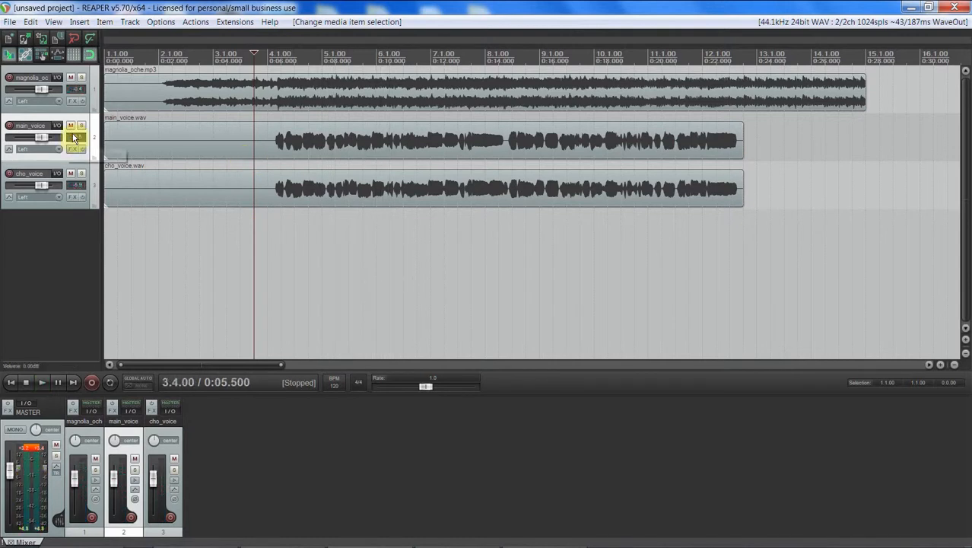
Lower the volume of all three tracks together to -5.99 dB
left_click(206, 121)
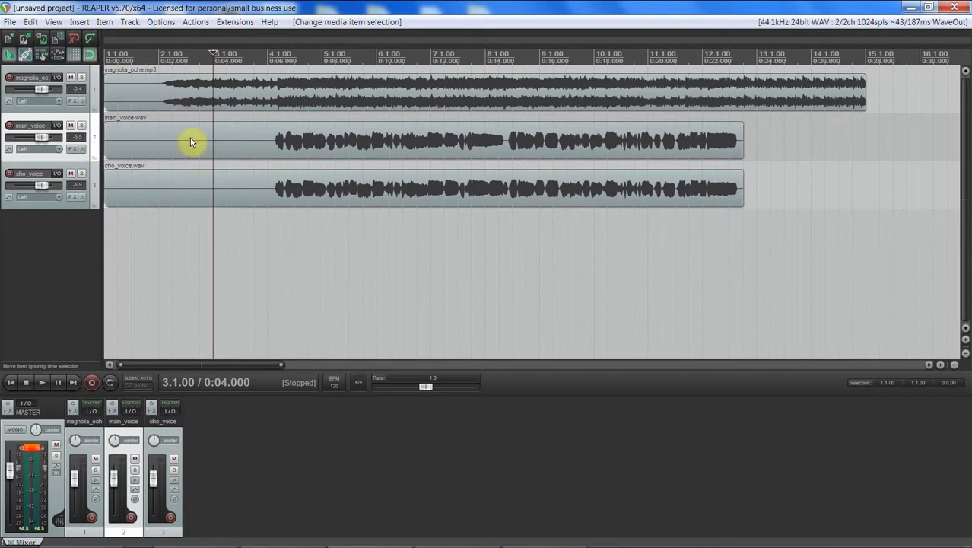
left_click(194, 189)
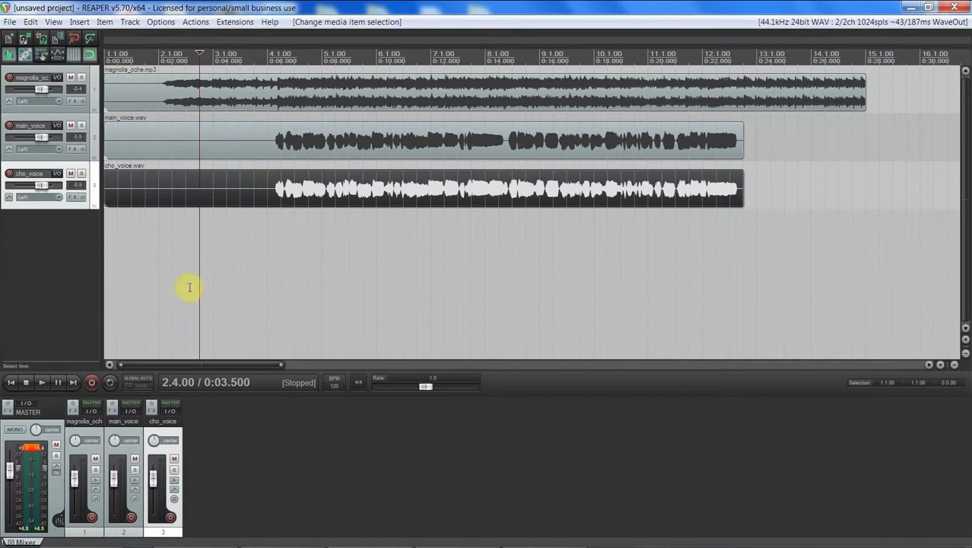
left_click(116, 485)
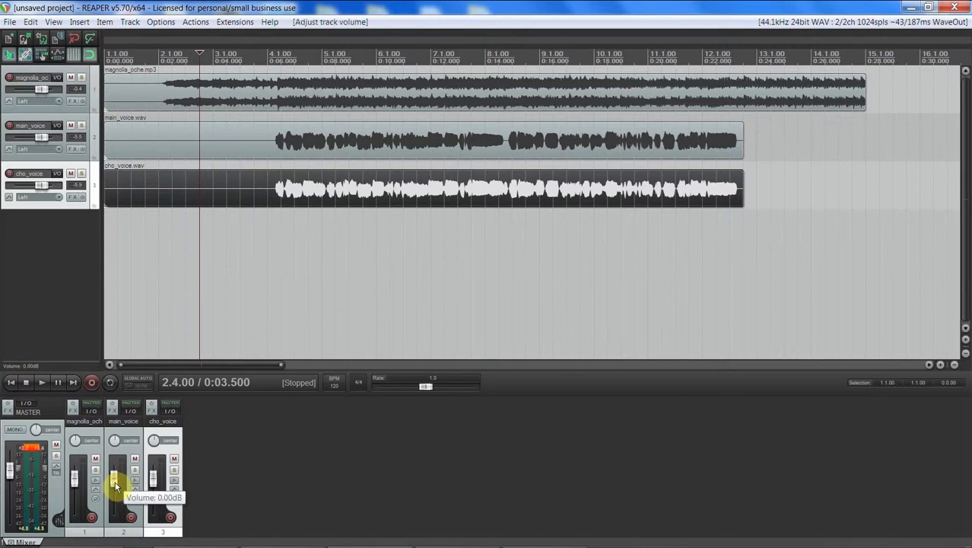
key("ctrl+a")
left_click_drag(116, 485, 119, 487)
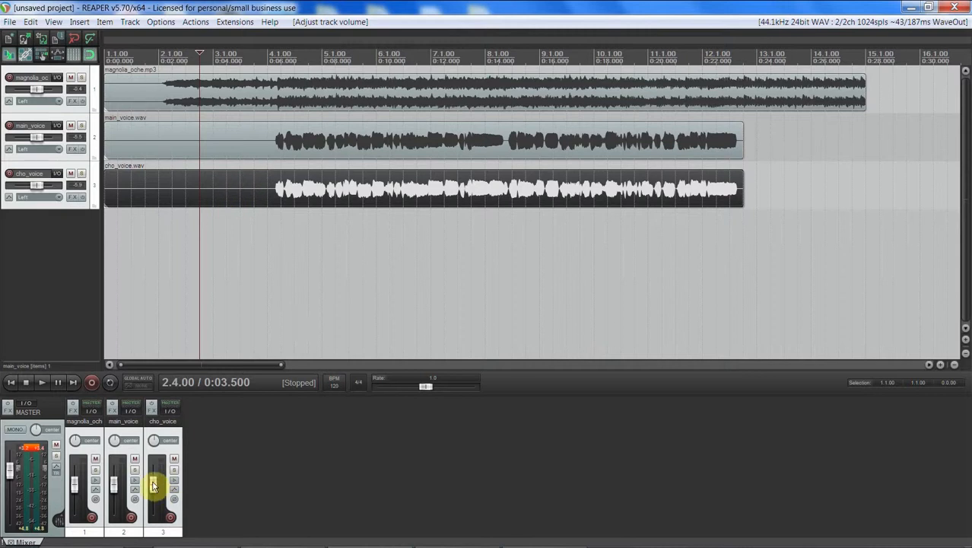
mouse_move(156, 491)
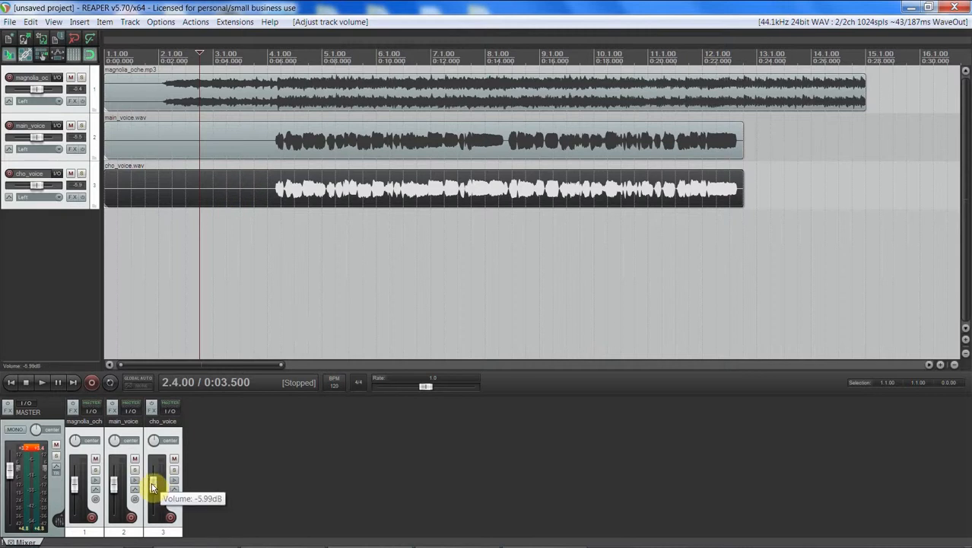
Try normalizing the main_voice.wav item and undo it
left_click(294, 135)
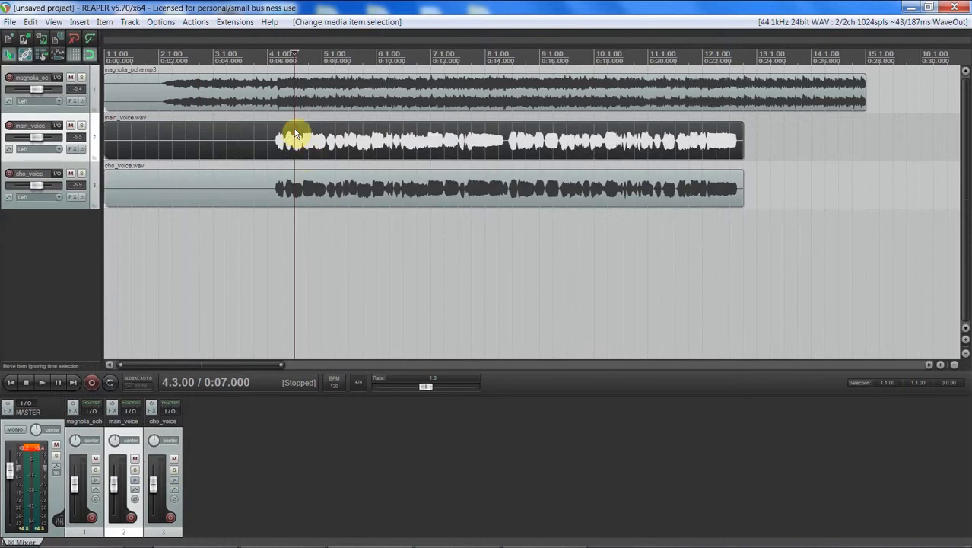
right_click(306, 152)
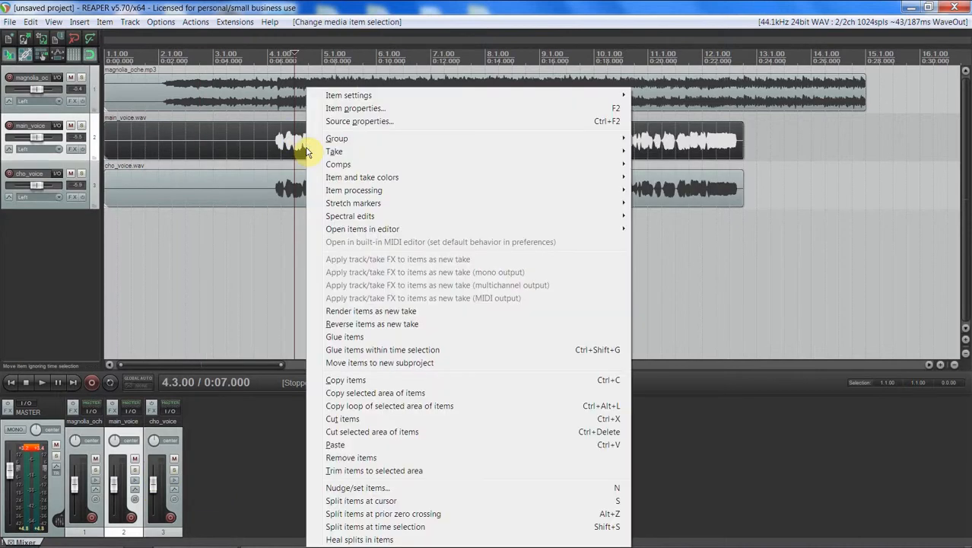
mouse_move(347, 196)
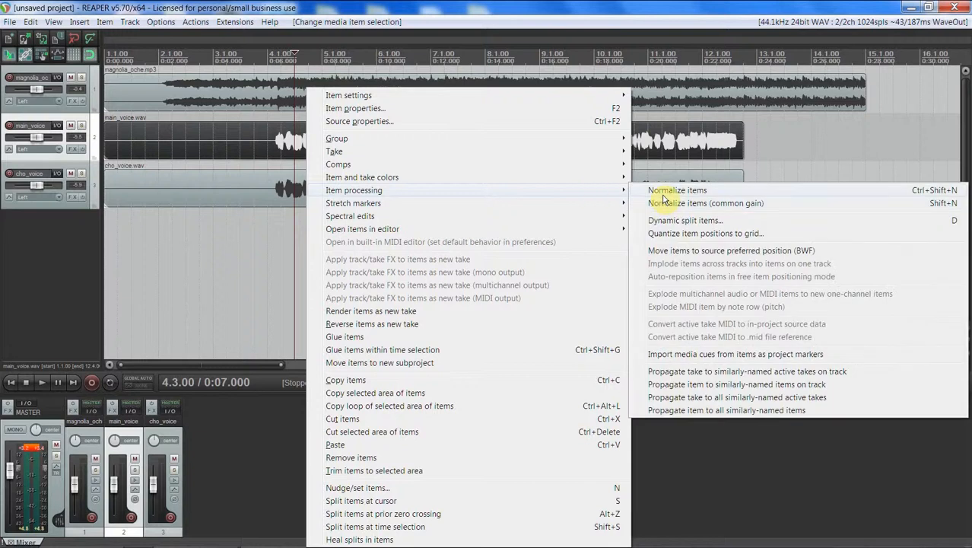
left_click(661, 191)
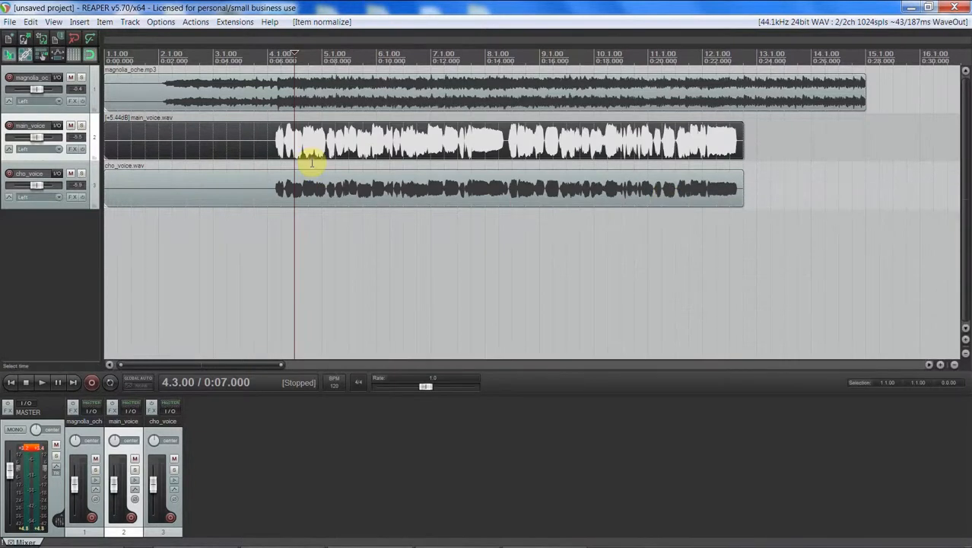
key("ctrl+z")
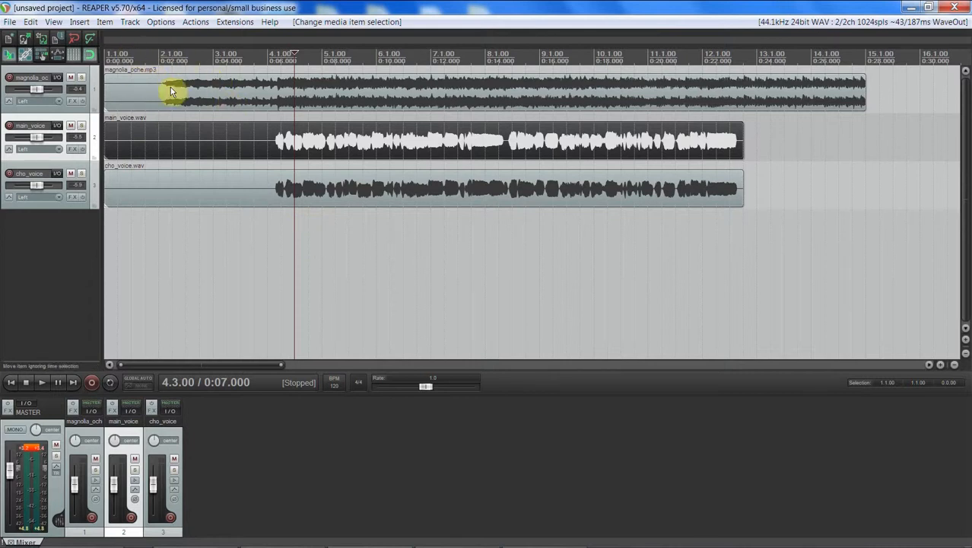
Add the ReaComp effect to the main_voice track and load its "stock - Modern Vocal" preset
left_click(195, 132)
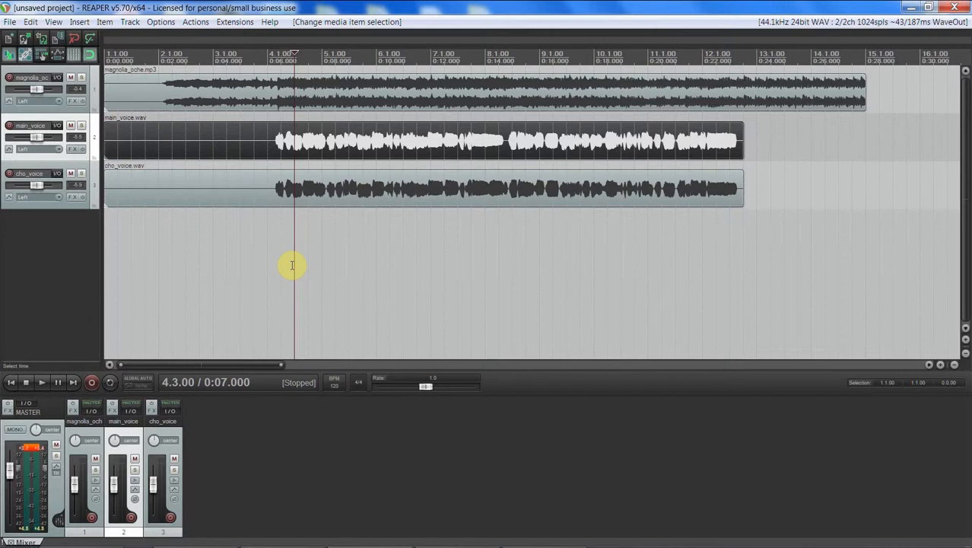
left_click(192, 245)
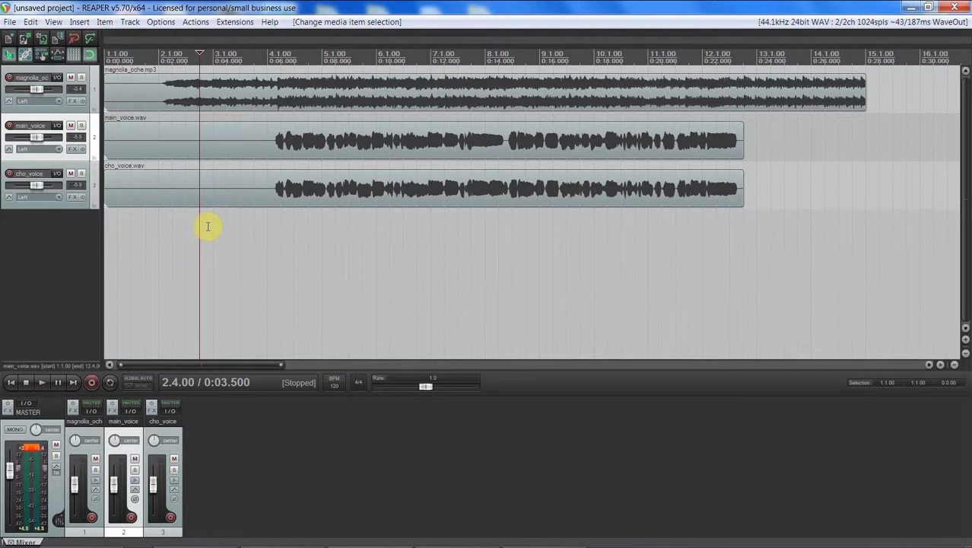
left_click(73, 149)
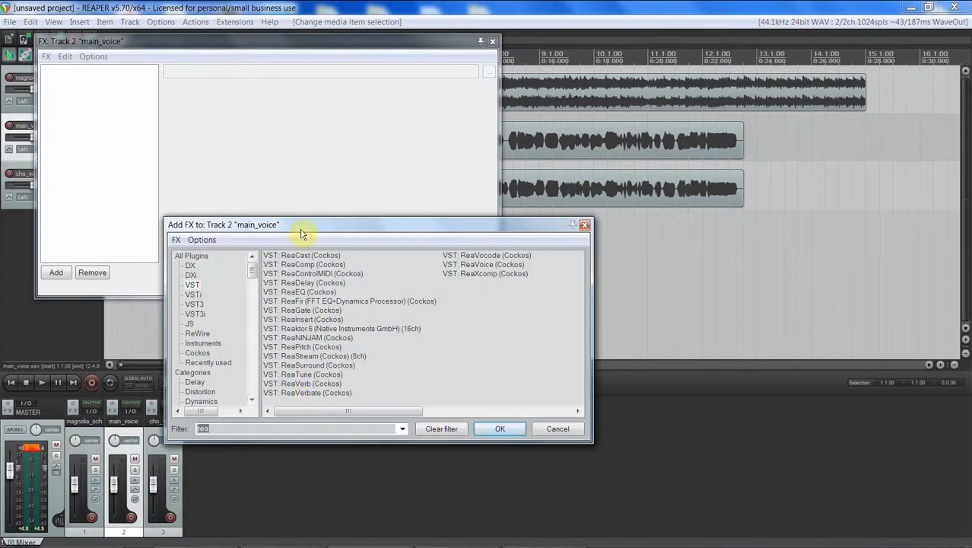
left_click_drag(301, 231, 288, 222)
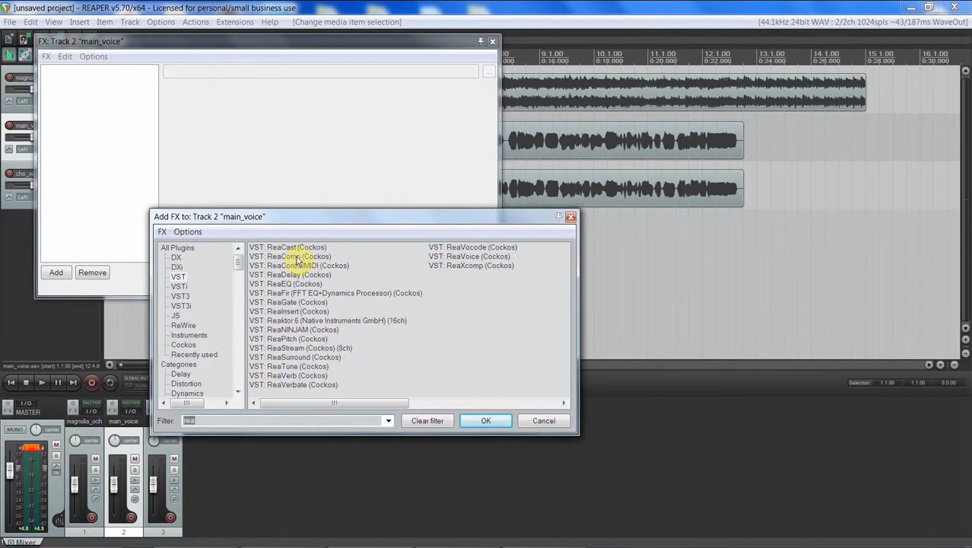
double_click(296, 256)
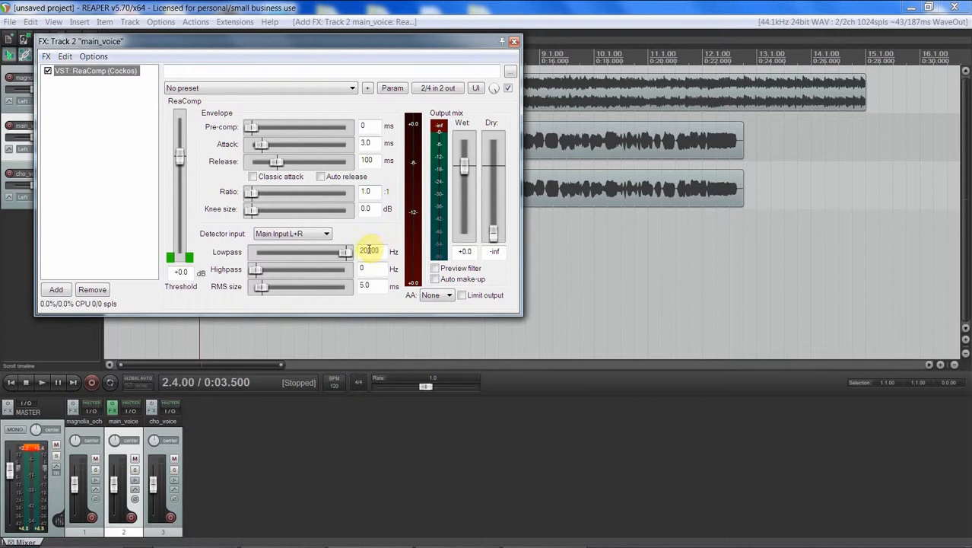
left_click(282, 88)
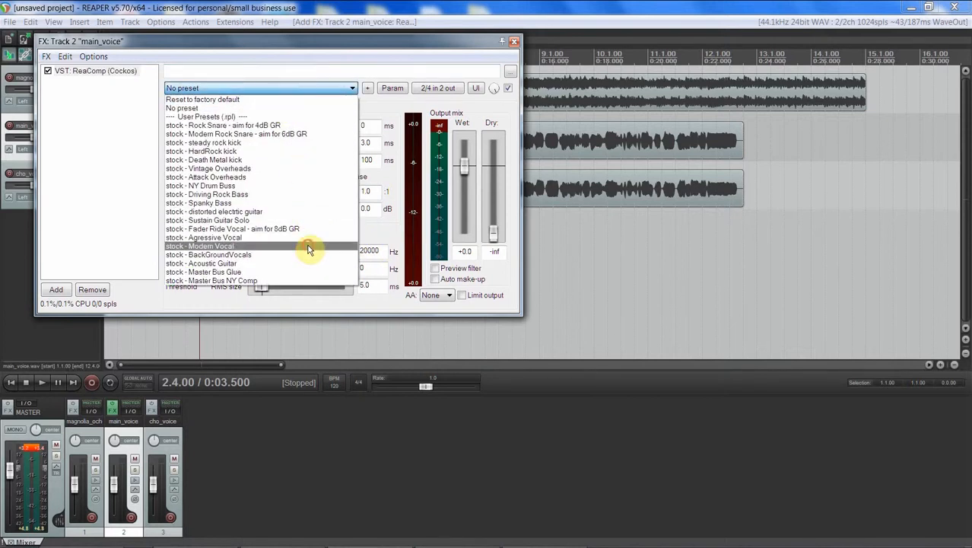
left_click(309, 247)
left_click_drag(283, 45, 463, 62)
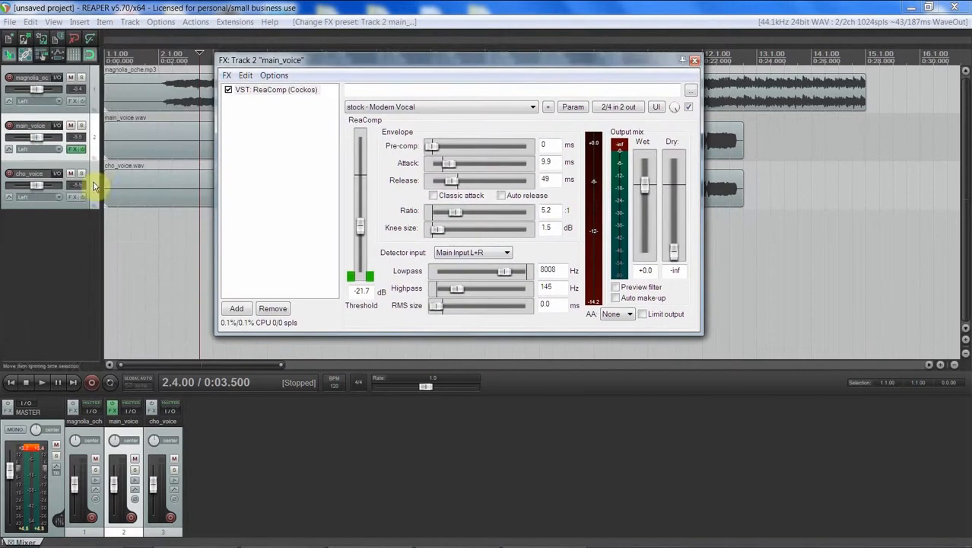
Solo the magnolia_oche and main_voice tracks and play from 4.1.00 to hear the compressed vocal
left_click(81, 76)
left_click(81, 125)
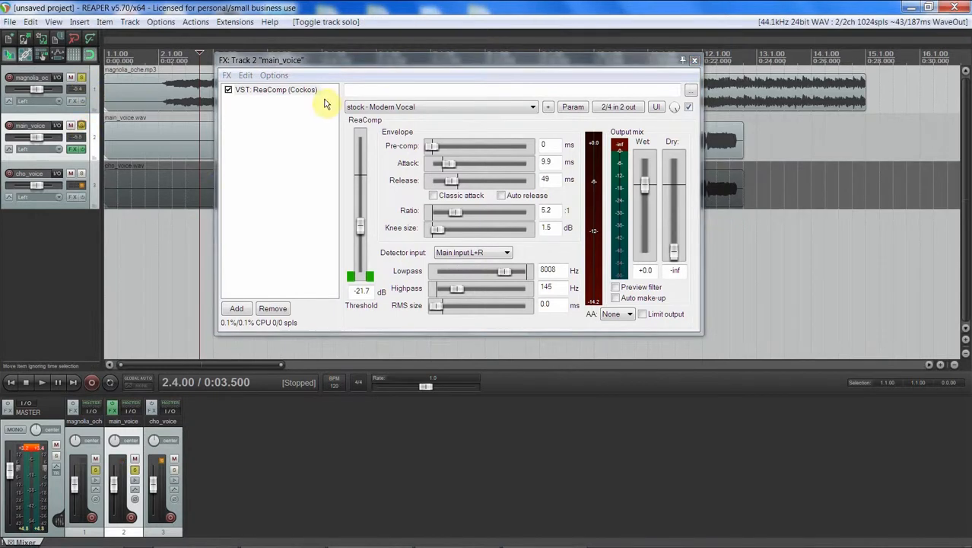
left_click_drag(331, 59, 530, 99)
left_click(268, 274)
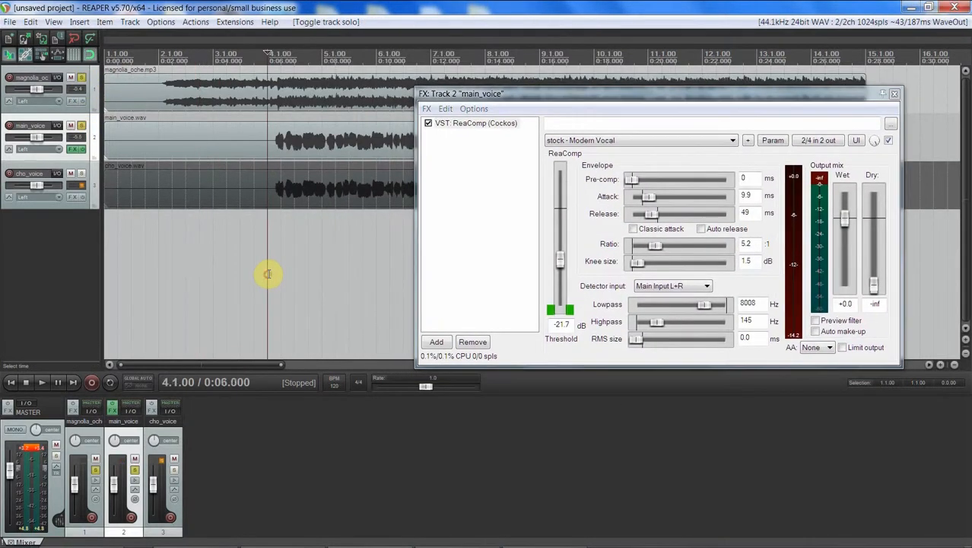
key("space")
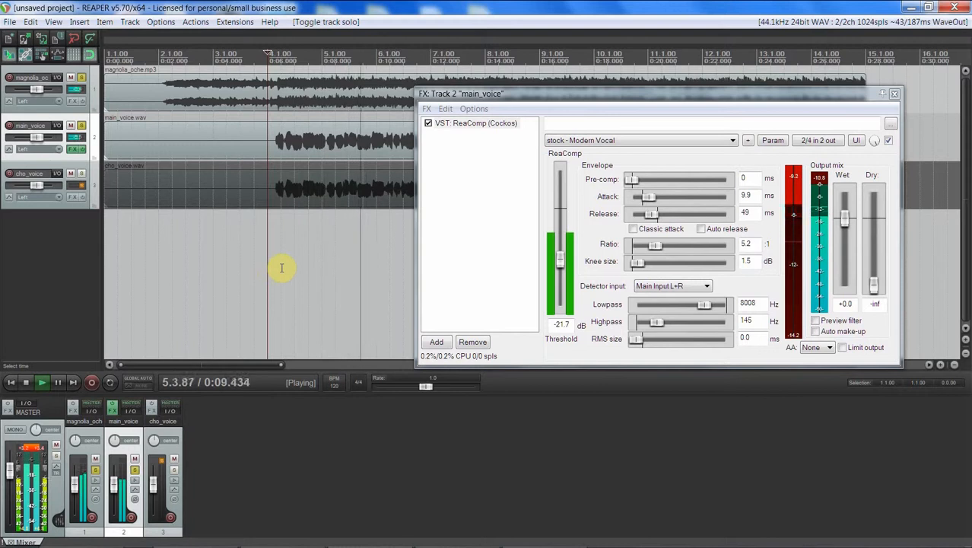
key("space")
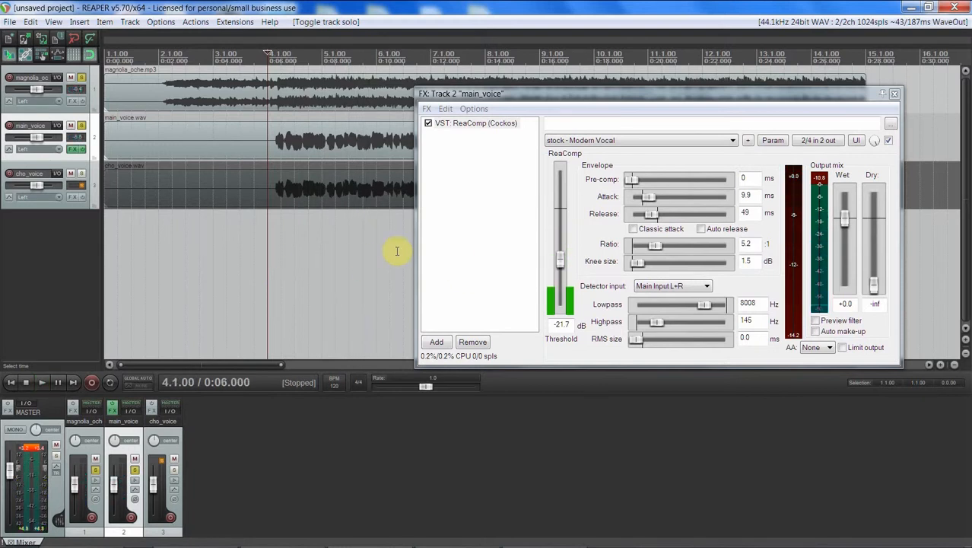
Set the ReaComp threshold on main_voice to -13.7 dB during playback and replay from 4.1.00 to check it
key("space")
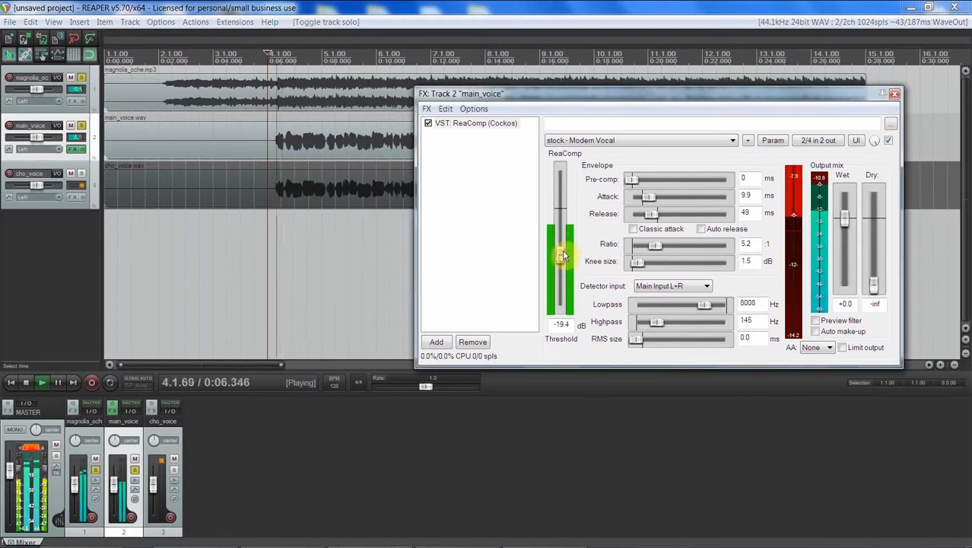
left_click_drag(562, 262, 565, 247)
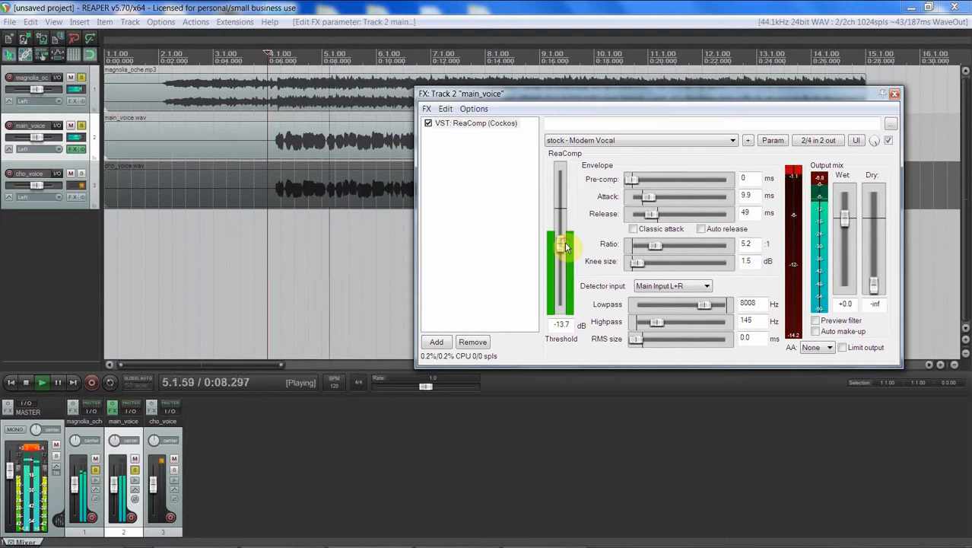
key("space")
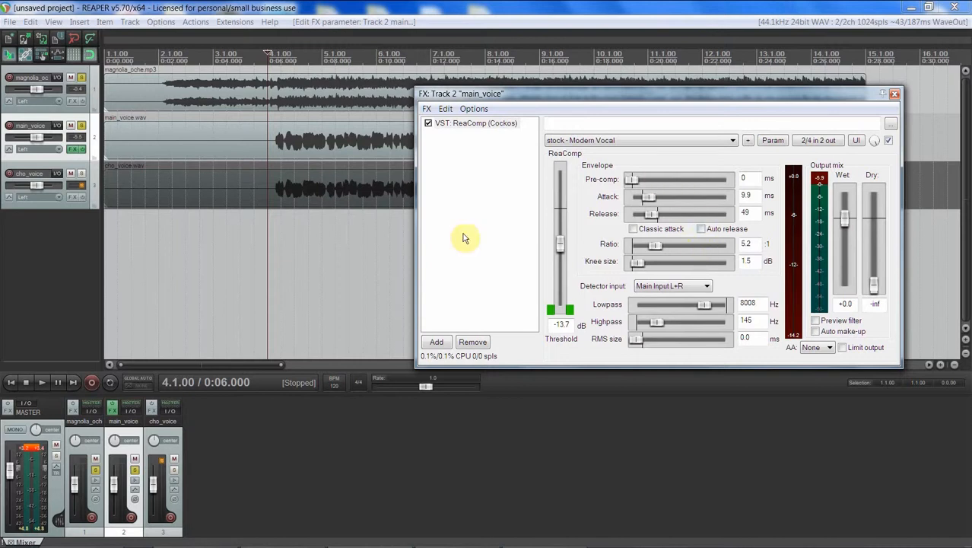
key("space")
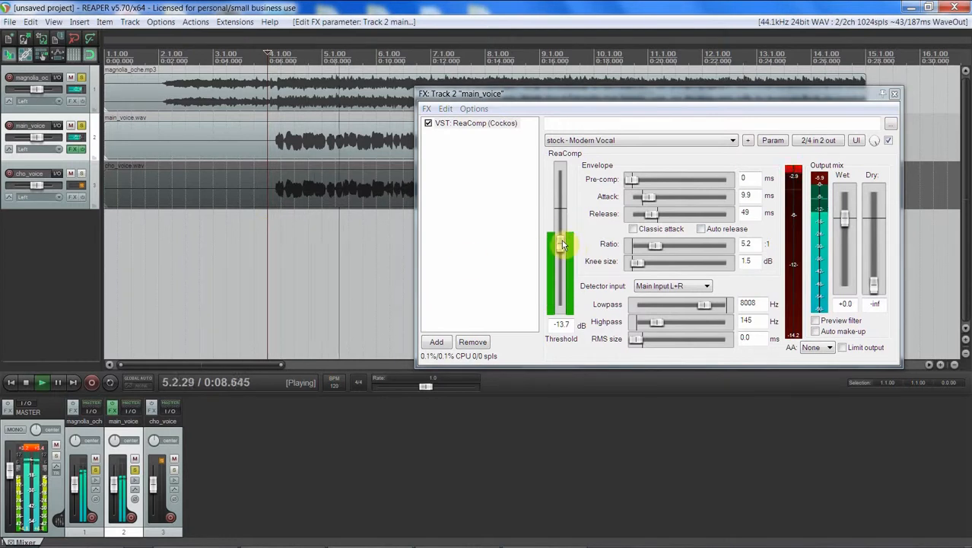
key("space")
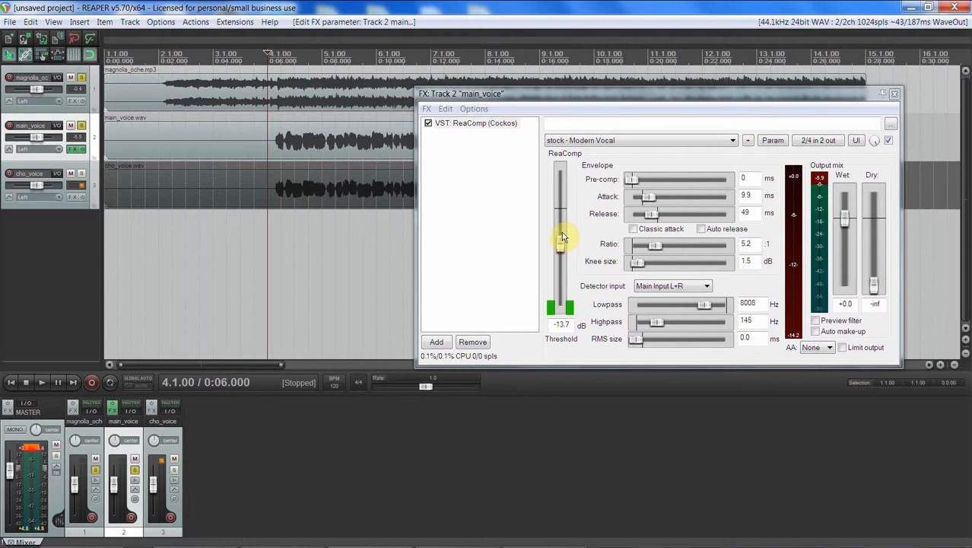
Try a ReaComp threshold of -16.5 dB on main_voice, and settle on -14.3 dB while listening from 4.1.00
left_click_drag(562, 242, 563, 246)
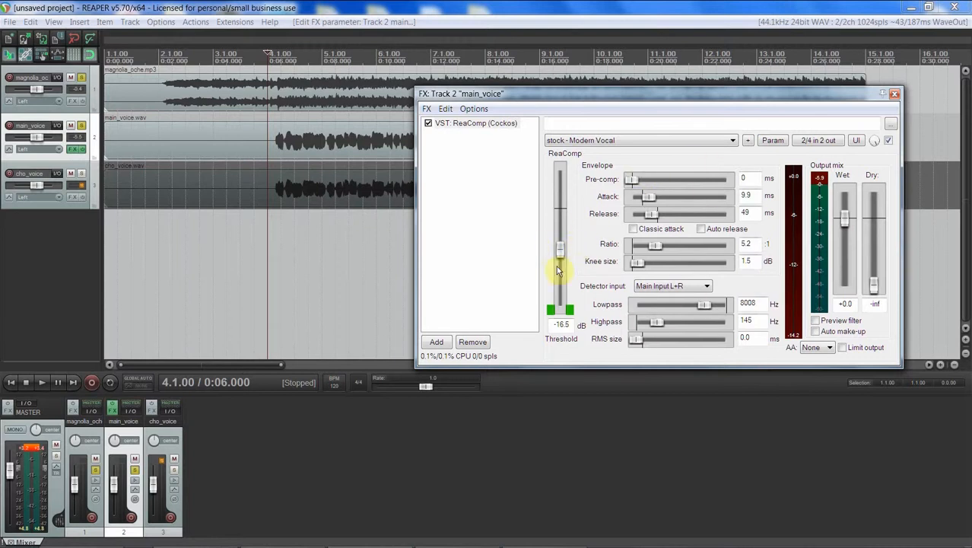
key("space")
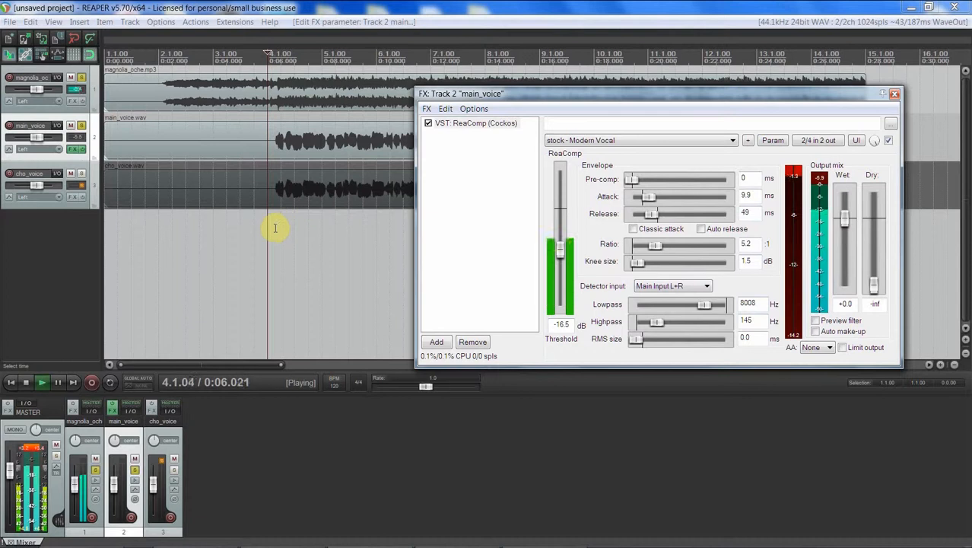
left_click_drag(562, 249, 563, 246)
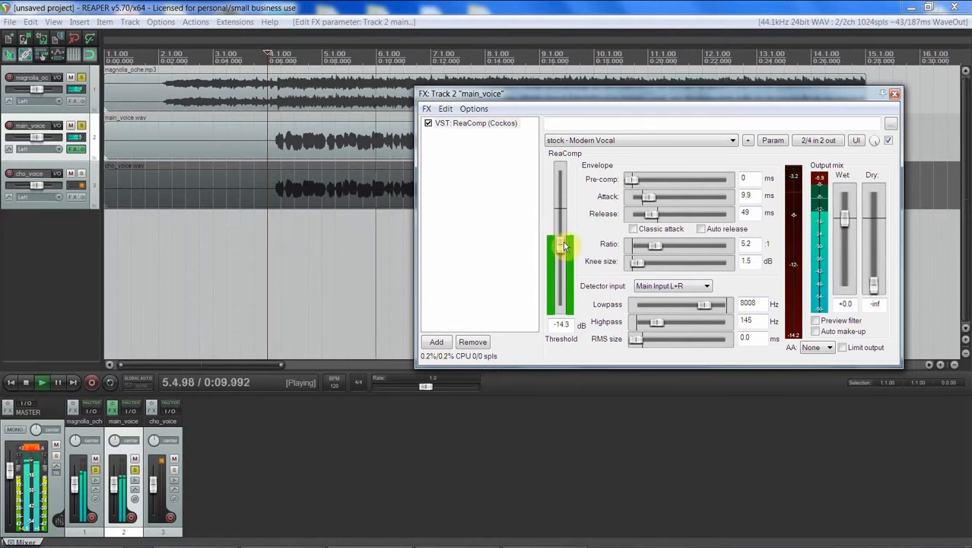
key("space")
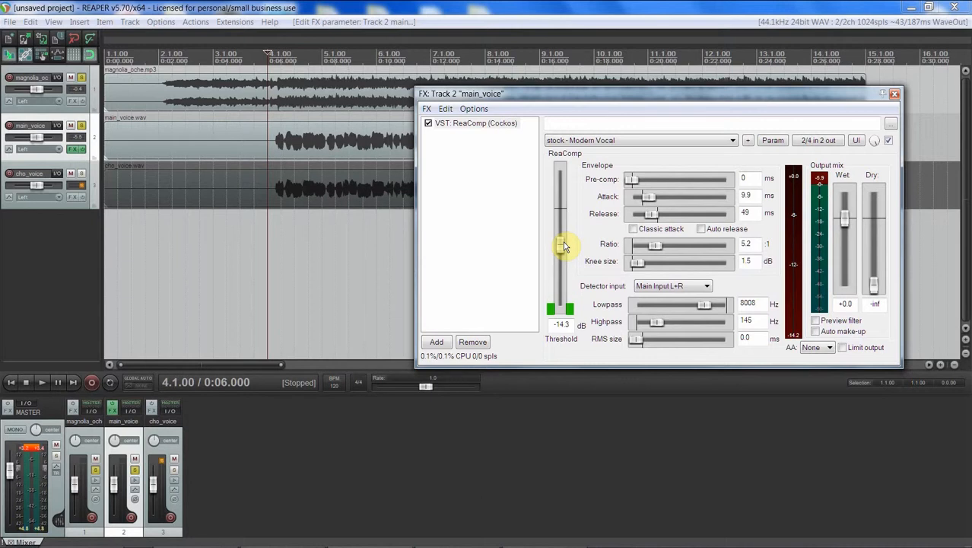
Try splitting the items on all three tracks at 4.2.00, and undo the split
left_click(331, 218)
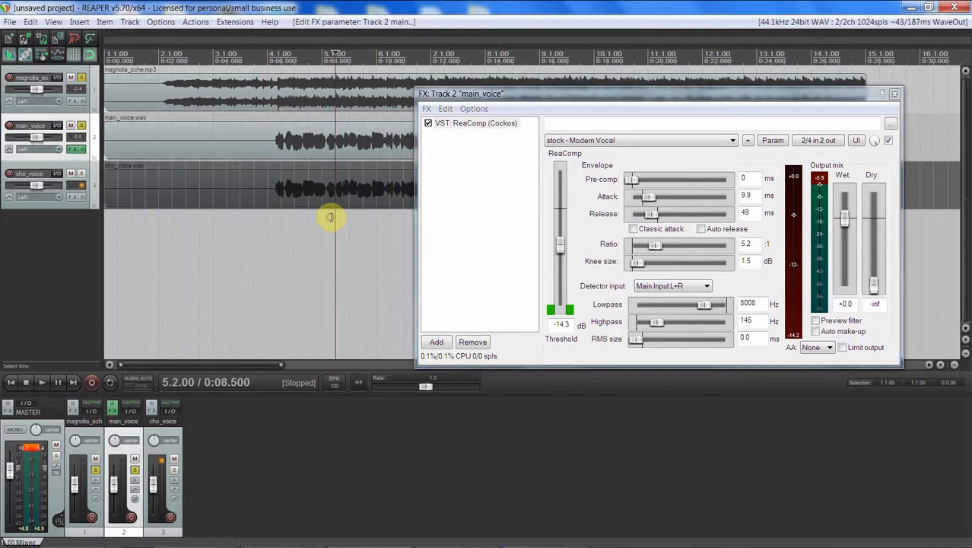
scroll(336, 215, "up", 5)
scroll(340, 211, "down", 3)
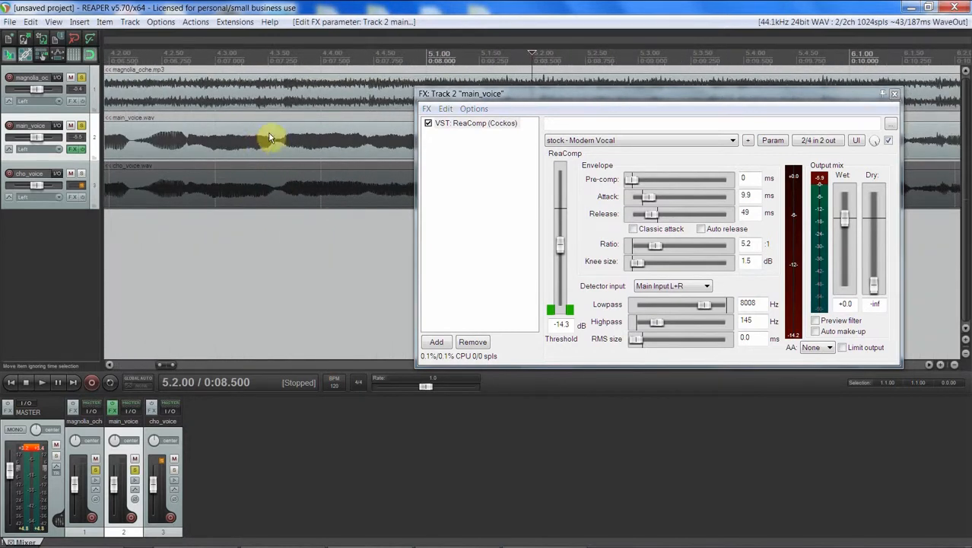
left_click(333, 119)
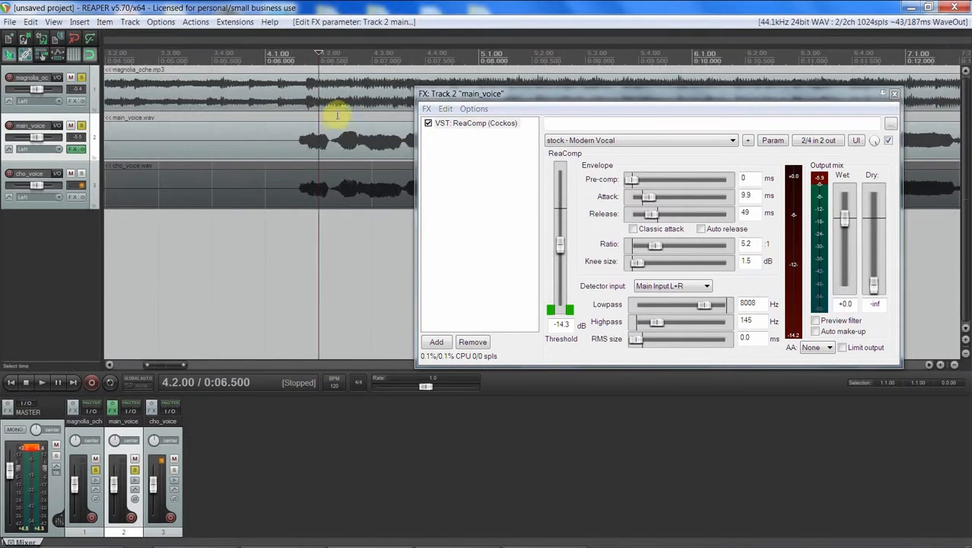
key("s")
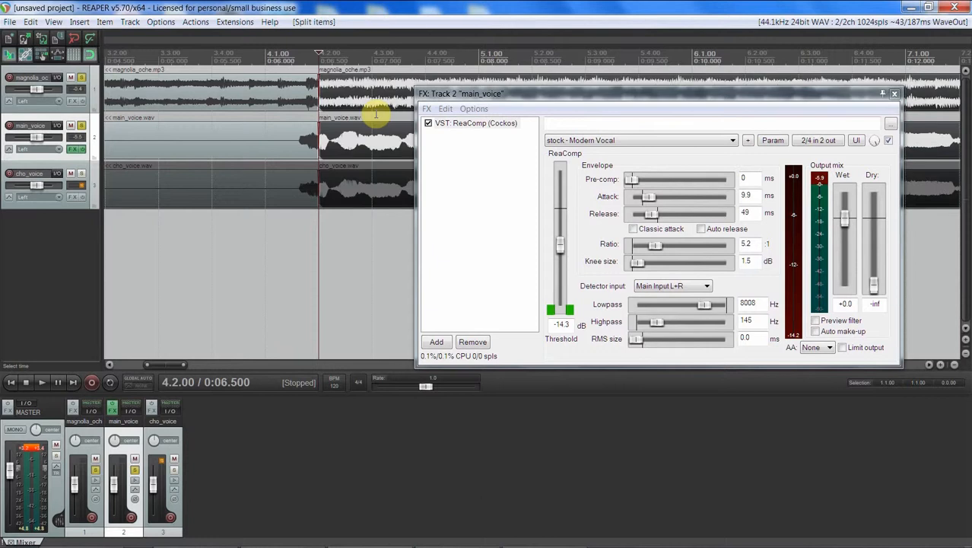
key("ctrl+z")
Try splitting the main_voice item at 4.2.00 and 4.3.00 and trimming the middle piece's start, and undo these edits
left_click(323, 140)
key("s")
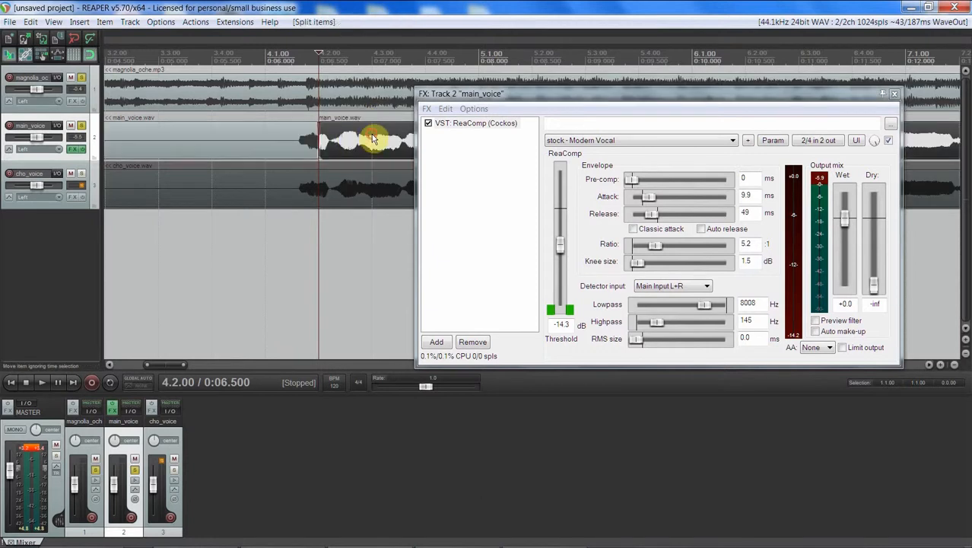
left_click(373, 138)
key("s")
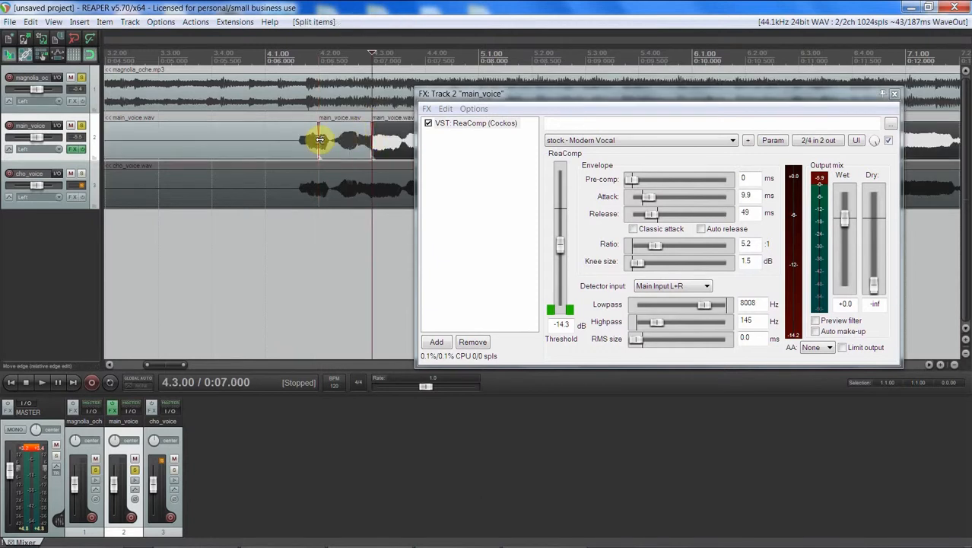
left_click_drag(319, 140, 358, 142)
key("ctrl+z")
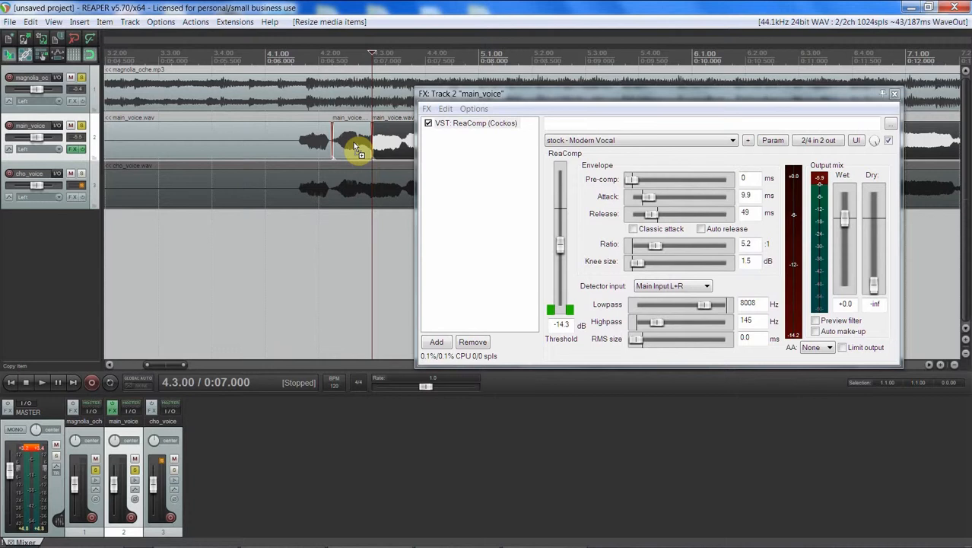
key("ctrl+z")
key("ctrl+z")
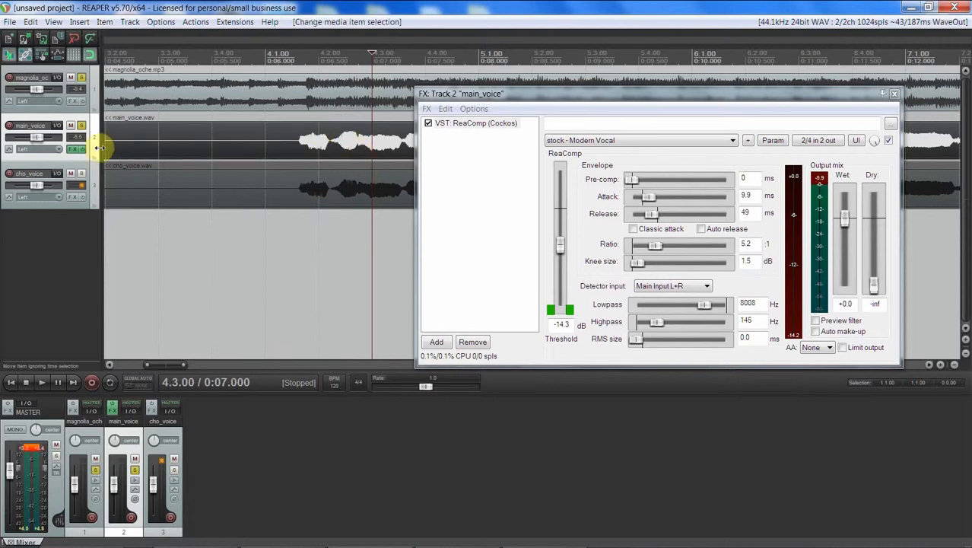
Try showing main_voice's Volume envelope and adding and drawing points between 4.2.00 and 4.3.00, and undo these changes
left_click(7, 151)
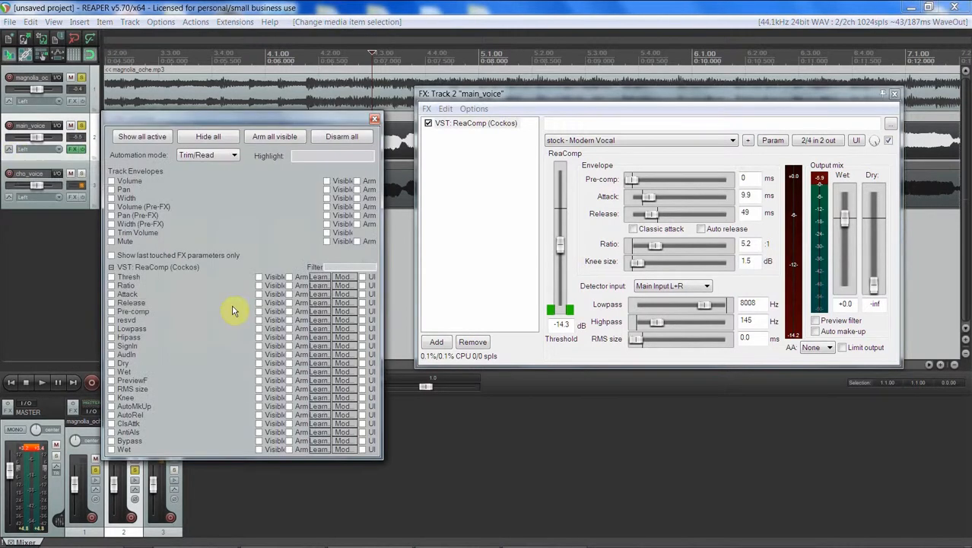
left_click(111, 181)
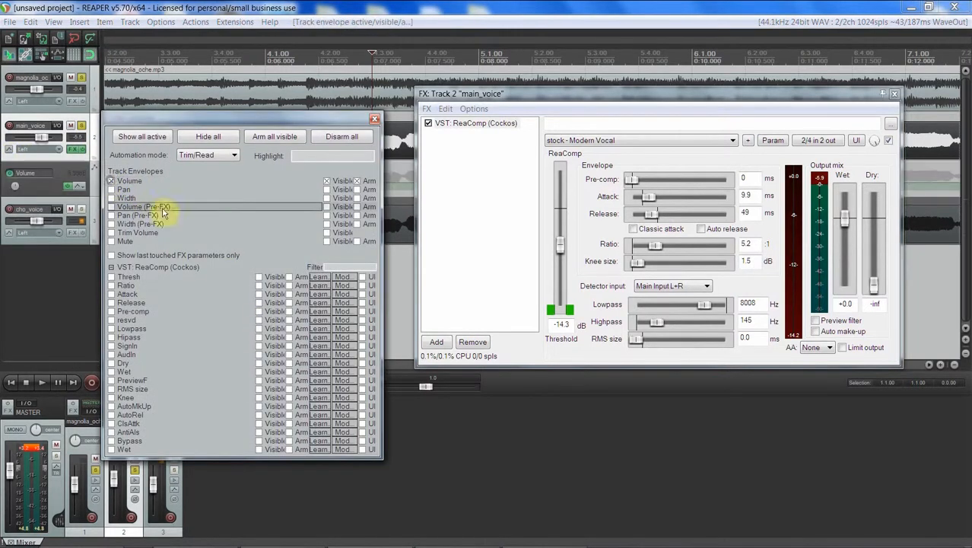
left_click(372, 120)
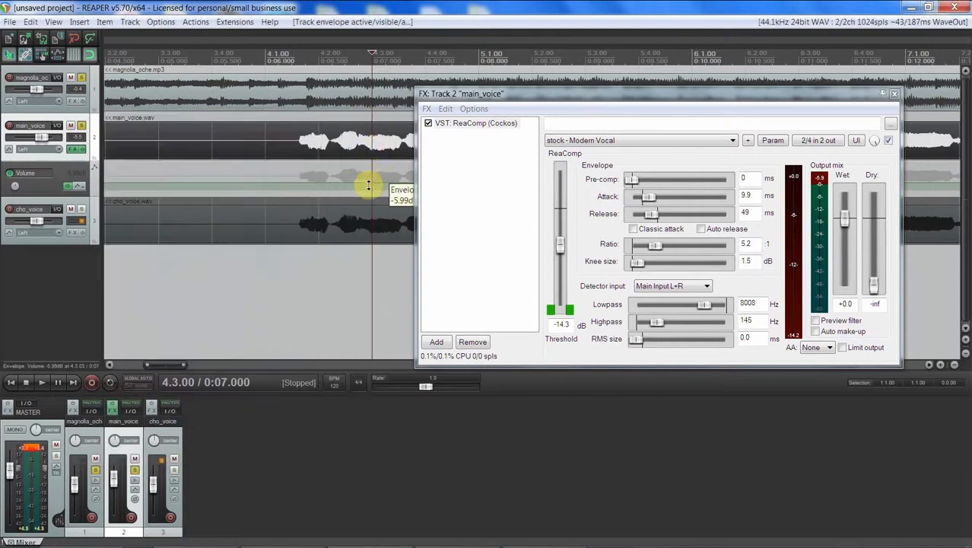
left_click(319, 183)
left_click(344, 182)
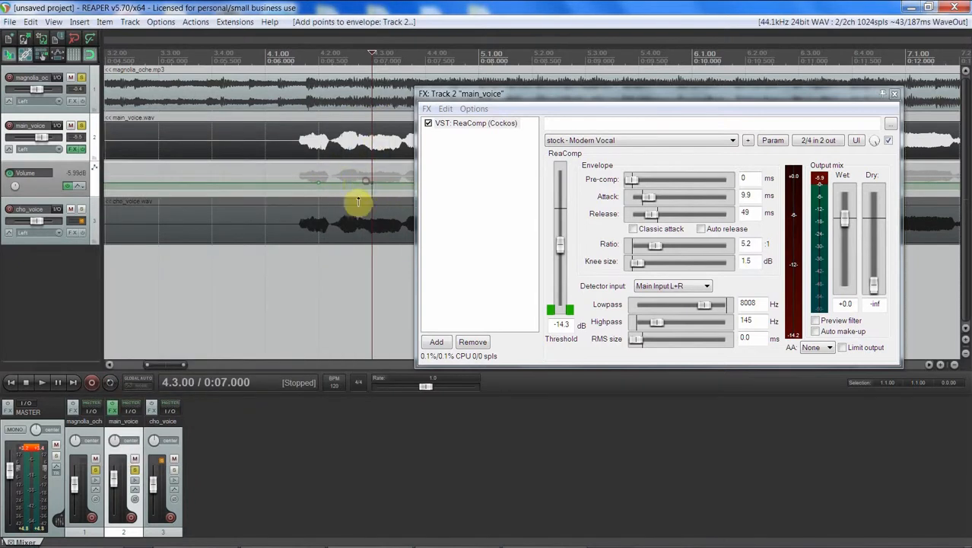
left_click(349, 183)
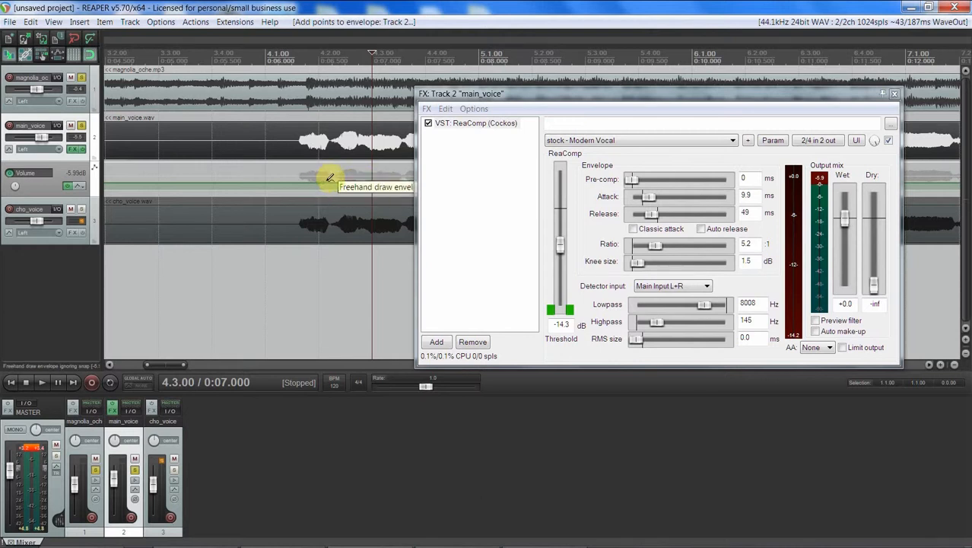
mouse_move(332, 179)
left_mouse_down()
mouse_move(369, 182)
mouse_move(347, 173)
mouse_move(349, 155)
mouse_move(340, 207)
mouse_move(347, 181)
left_mouse_up()
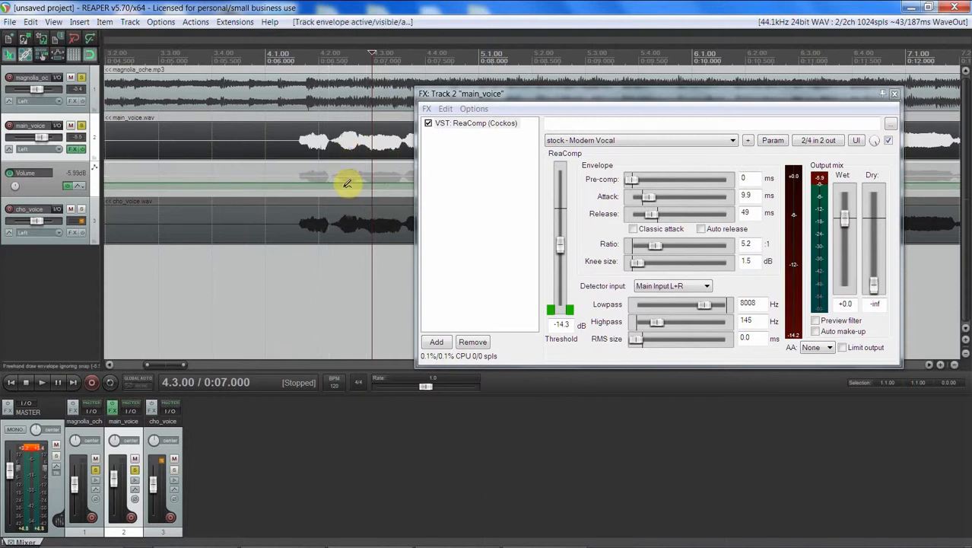
key("v")
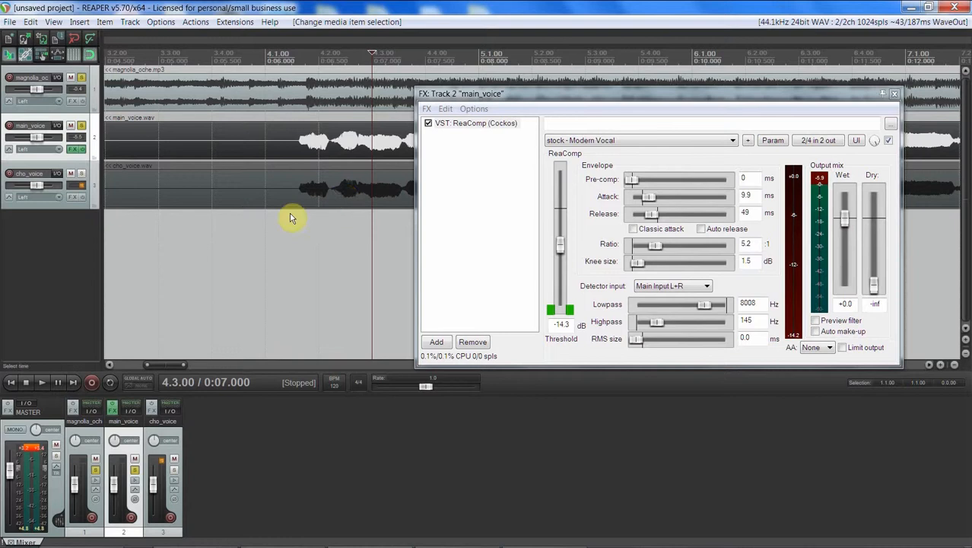
Lower the magnolia_oche track volume slightly, playing from 4.1.00 before and after to compare its balance with main_voice
left_click(279, 233)
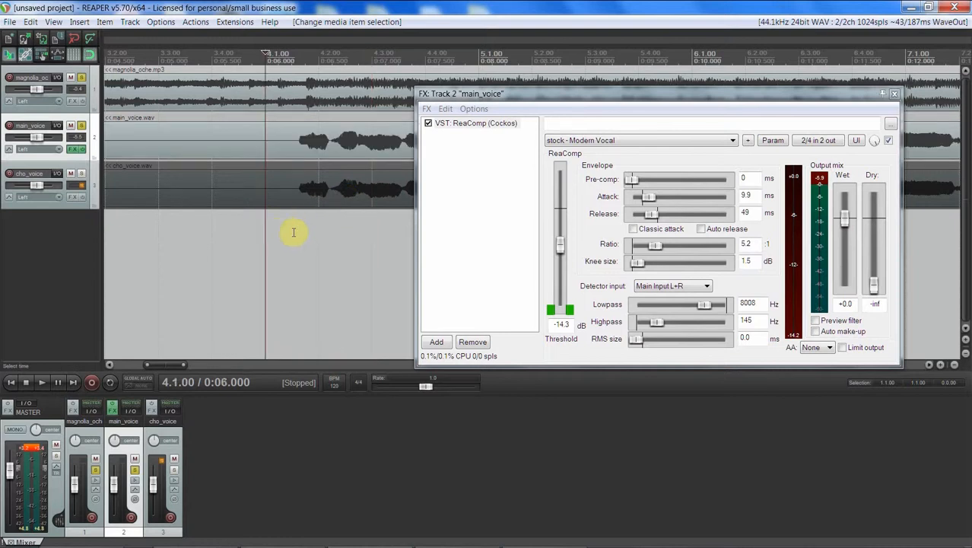
key("space")
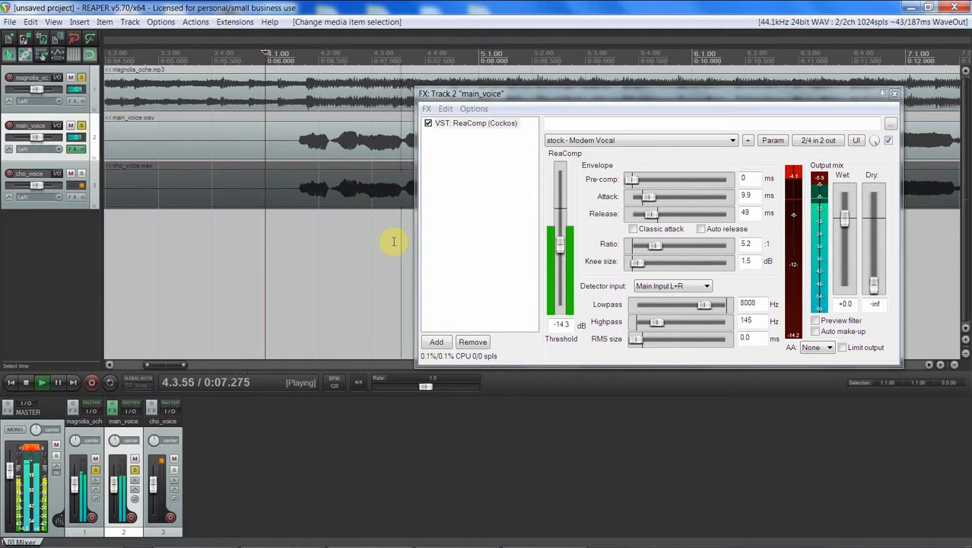
key("space")
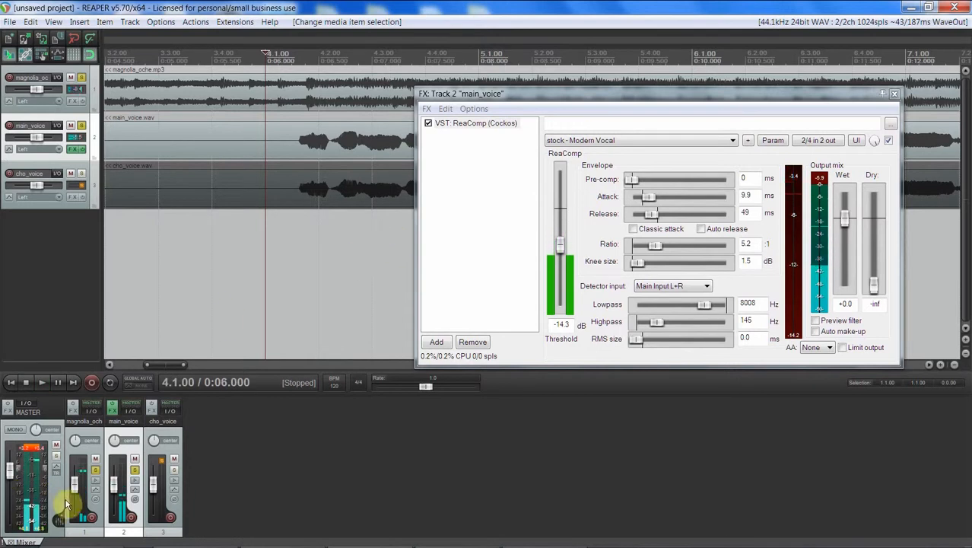
left_click_drag(75, 483, 75, 486)
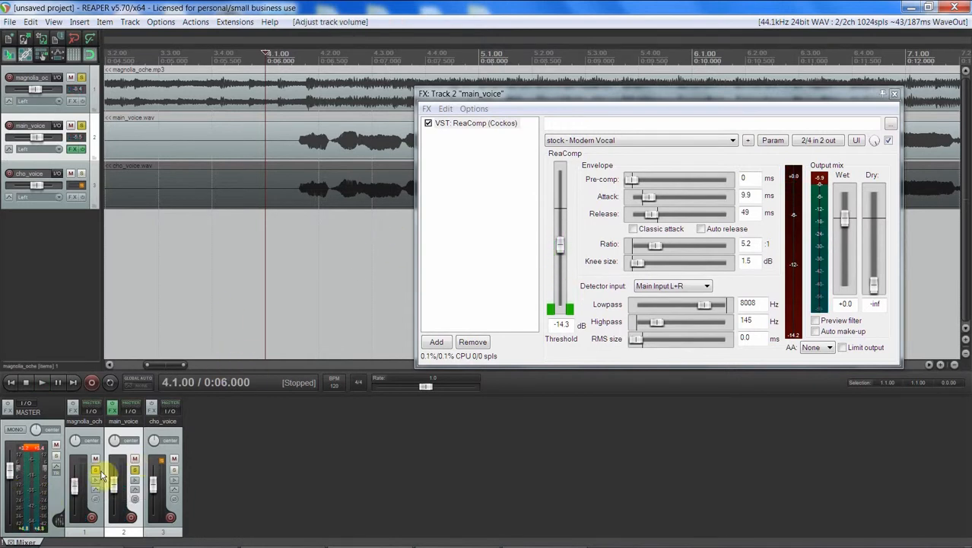
key("space")
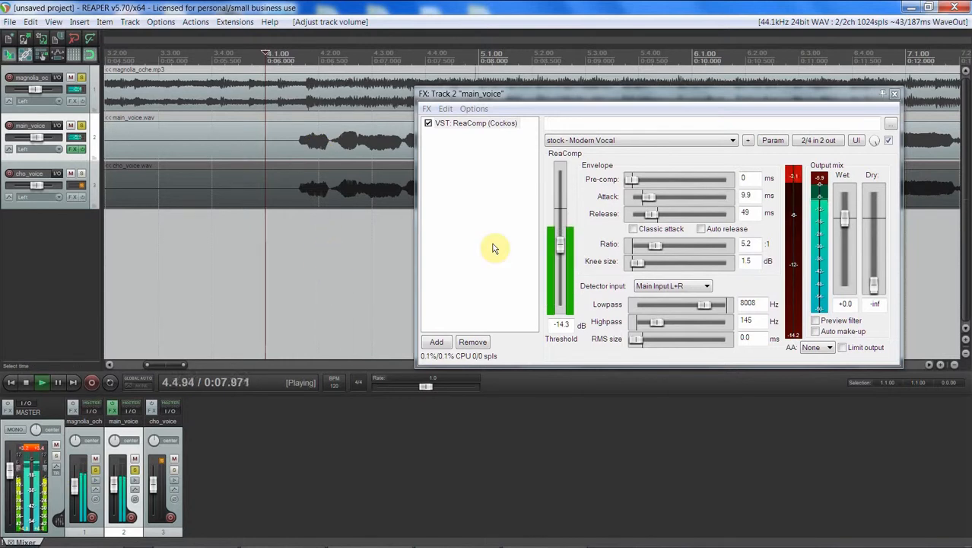
key("space")
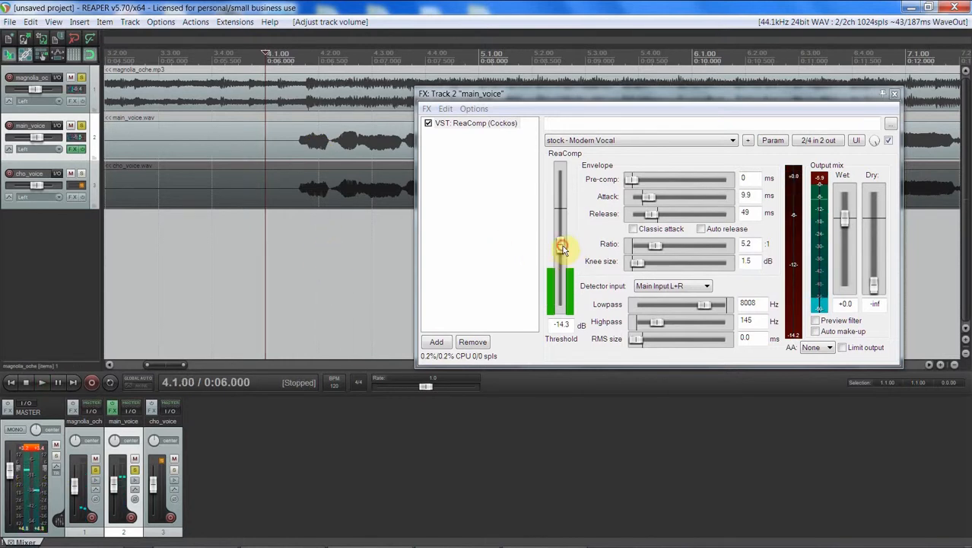
Set the ReaComp threshold on main_voice to -13.3 dB and listen from 4.1.00
left_click_drag(564, 250, 563, 248)
key("space")
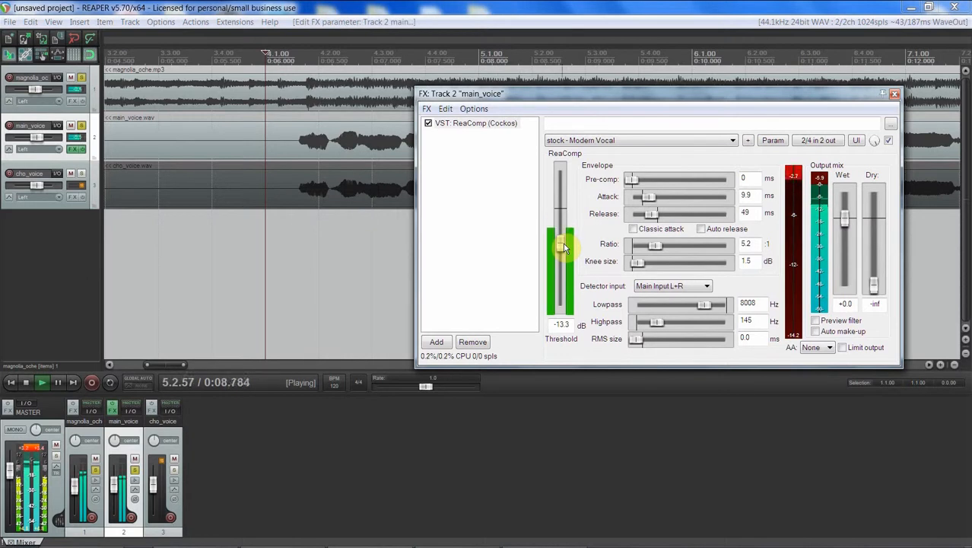
key("space")
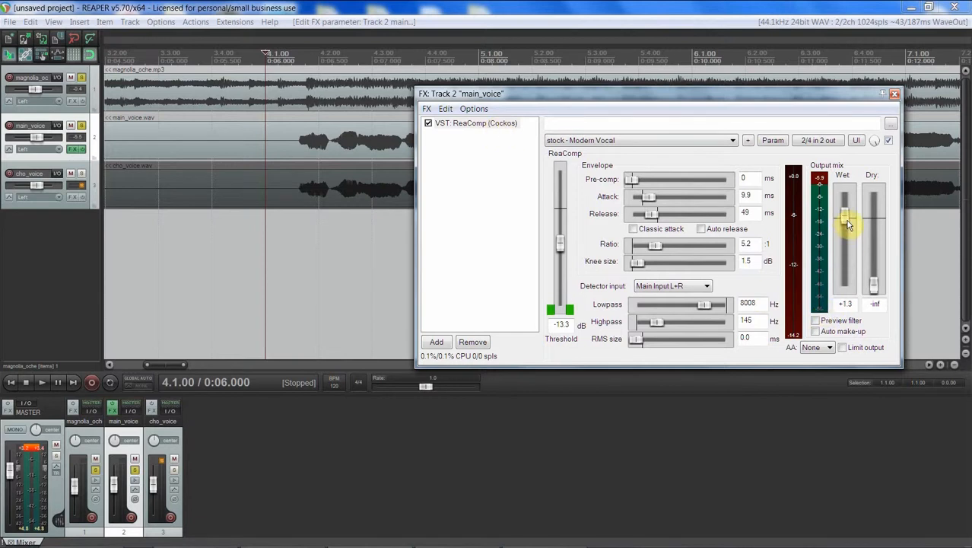
Raise the ReaComp wet output on main_voice to +1.3 dB and replay from 4.1.00 to check the vocal level
left_click_drag(848, 223, 842, 179)
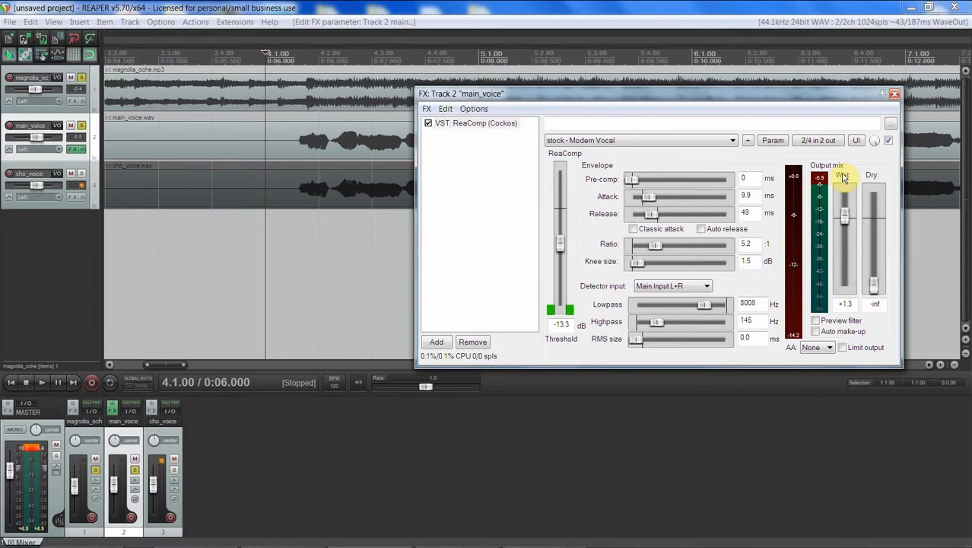
left_click(278, 217)
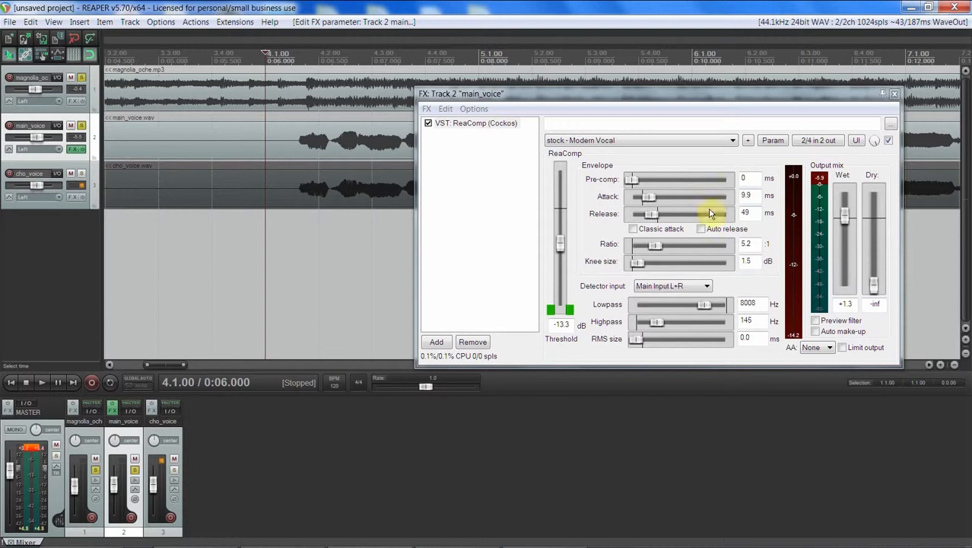
left_click(293, 230)
key("space")
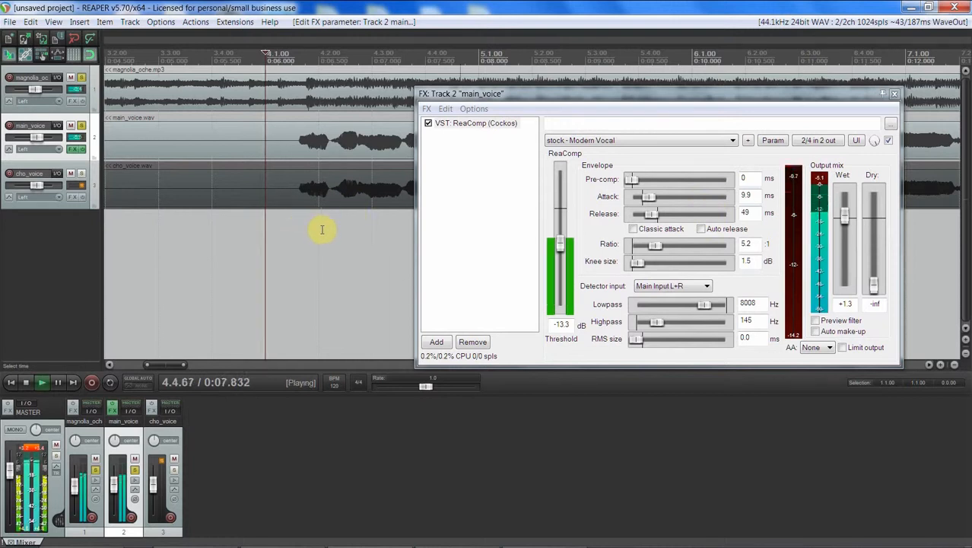
key("space")
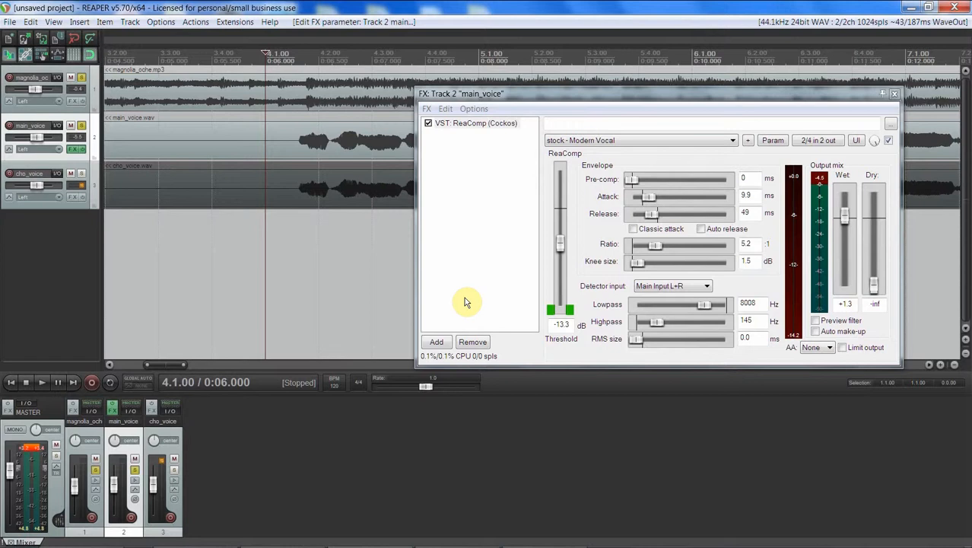
Add ReaEQ to main_voice with the "stock - Basic 11 band Full Vocals" preset and listen from 4.1.00
left_click(448, 347)
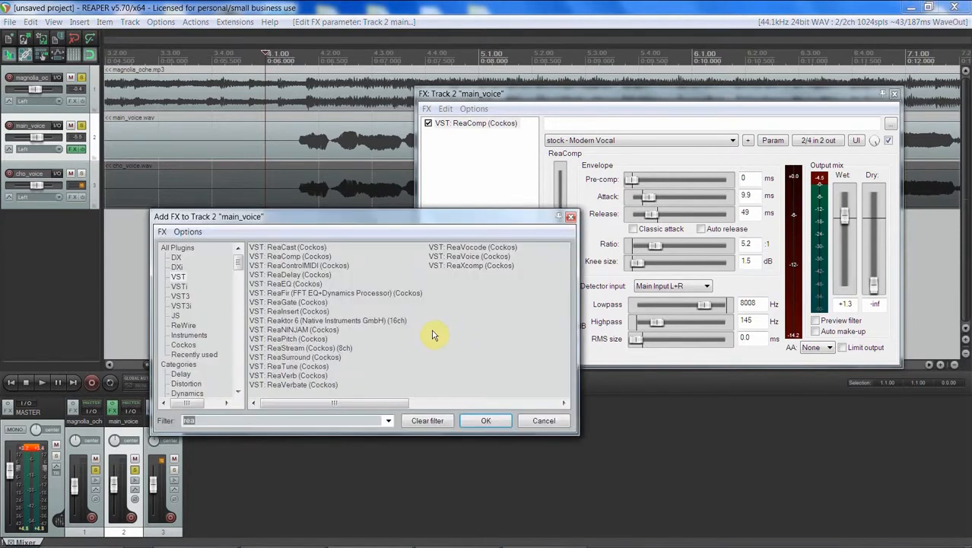
double_click(280, 283)
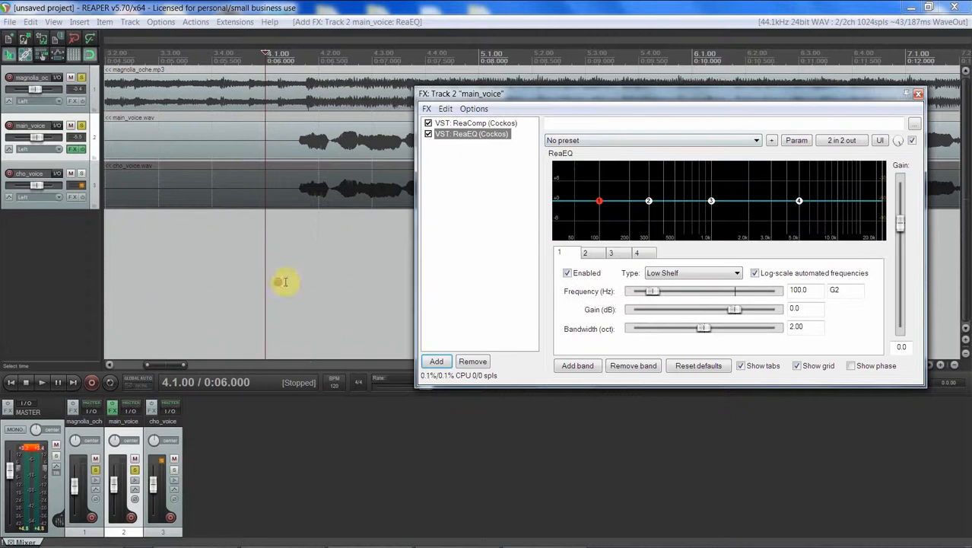
left_click(622, 140)
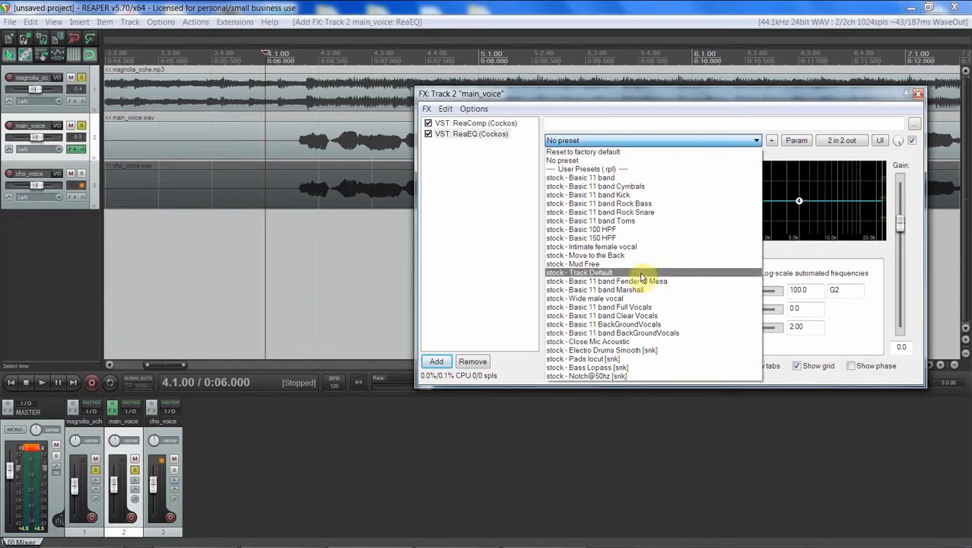
left_click(646, 306)
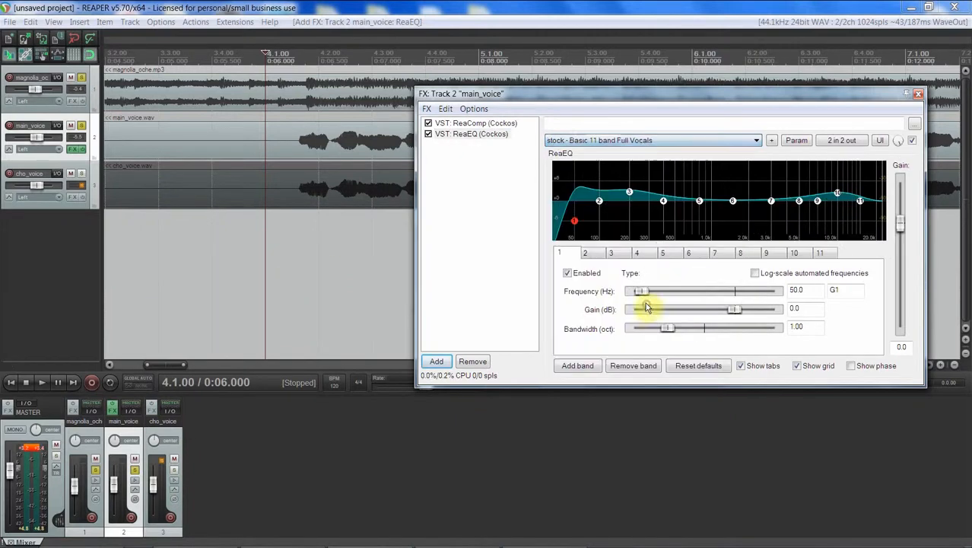
left_click(277, 243)
key("space")
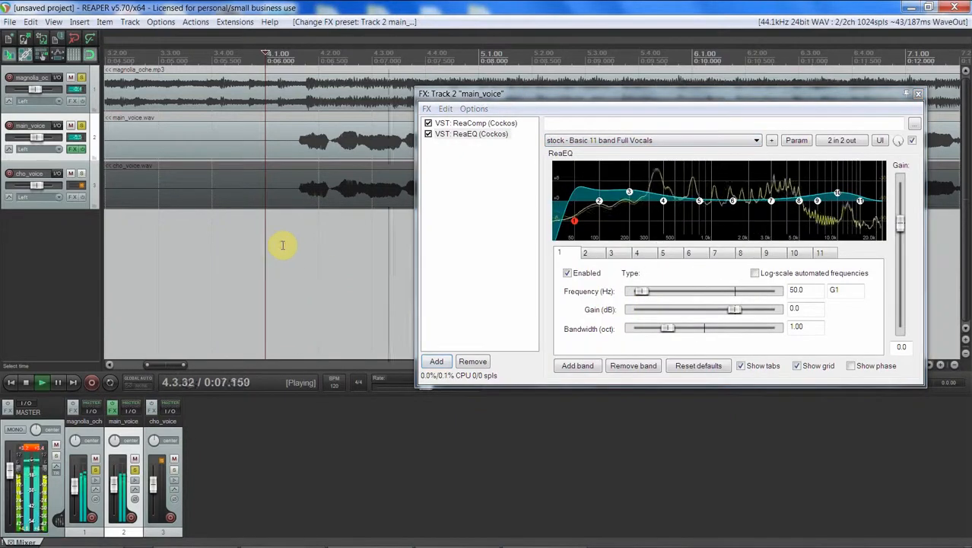
scroll(79, 491, "down", 3)
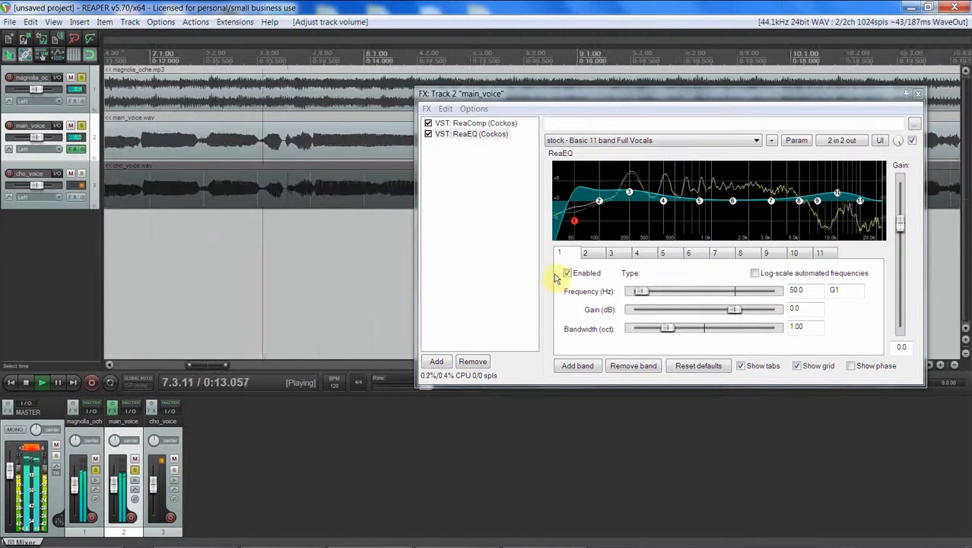
Stop playback, close the main_voice effects window, and unsolo the main_voice and magnolia_oche tracks
left_click(921, 93)
key("space")
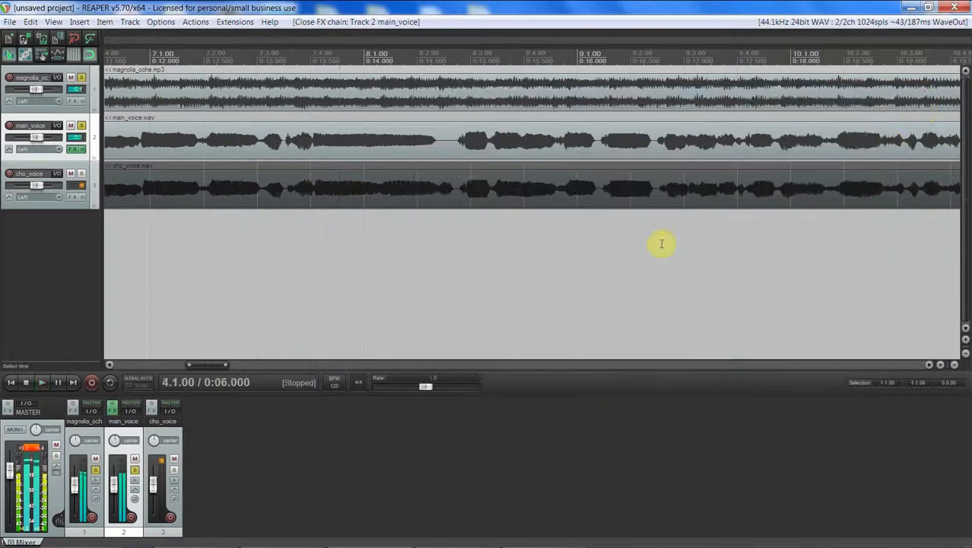
left_click(81, 124)
left_click(82, 77)
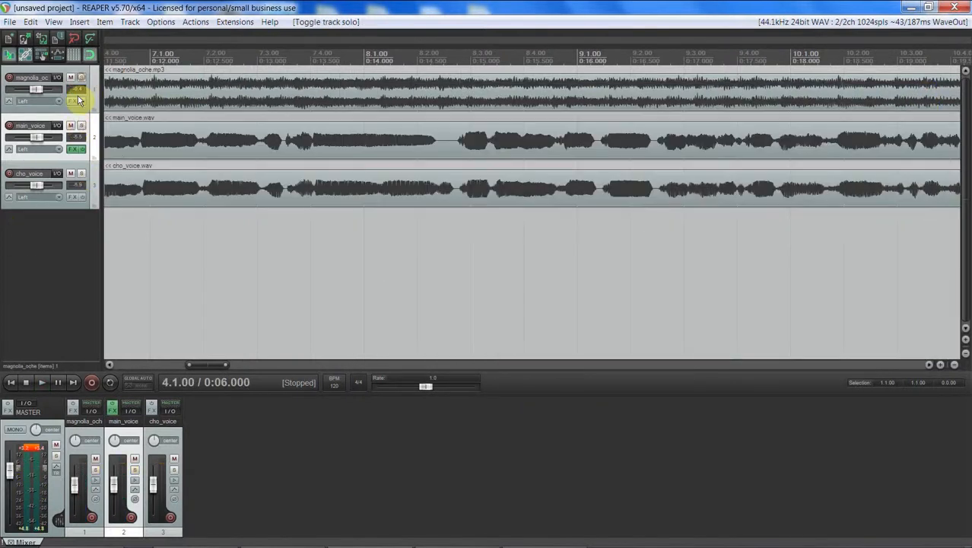
Add ReaComp to the cho_voice track and load its "stock - BackGroundVocals" preset
left_click(72, 197)
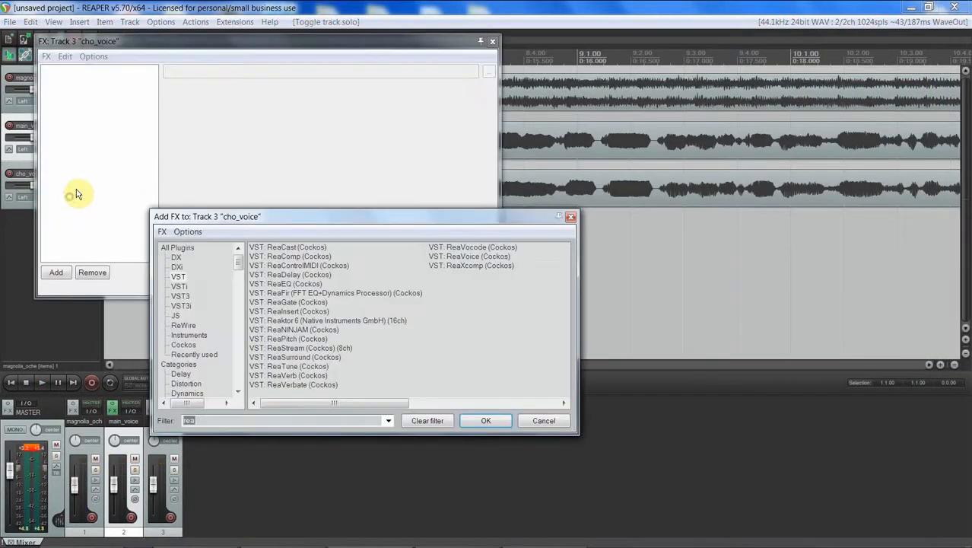
double_click(306, 257)
left_click(315, 89)
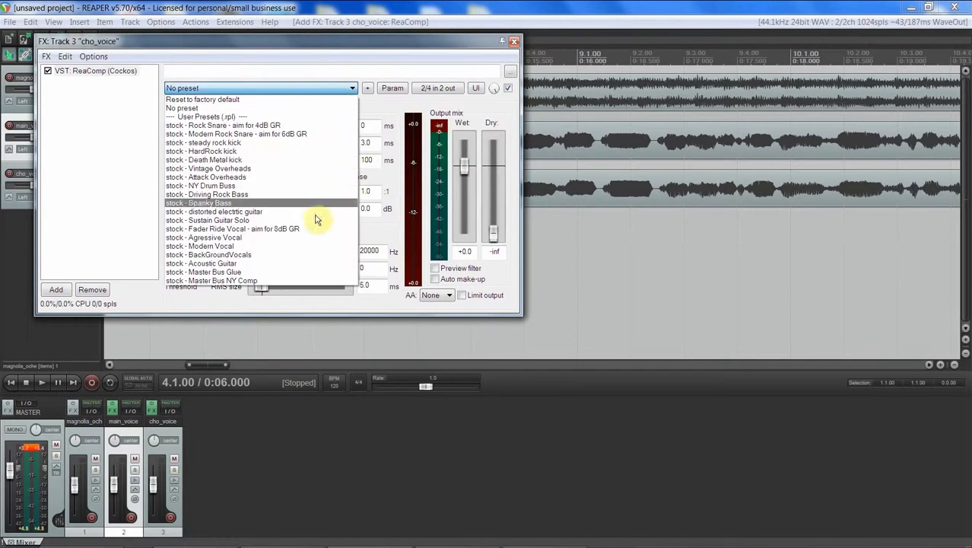
left_click(311, 254)
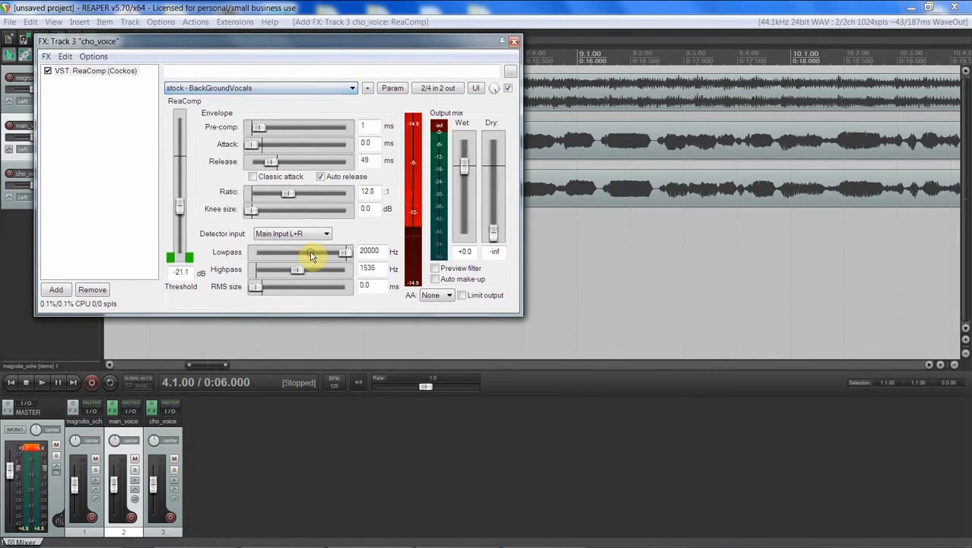
Play from 4.1.00 and set the ReaComp threshold on cho_voice to -22.8 dB
key("space")
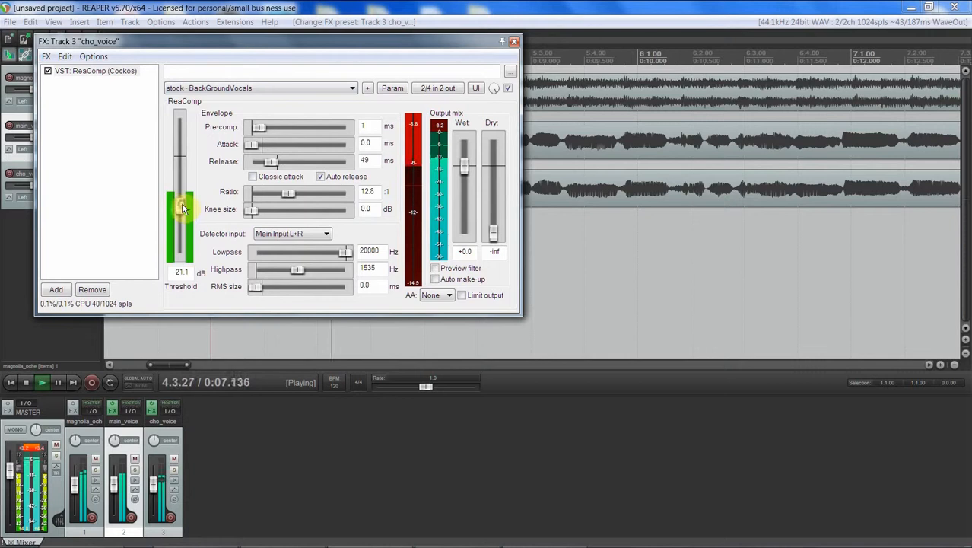
left_click_drag(182, 208, 182, 213)
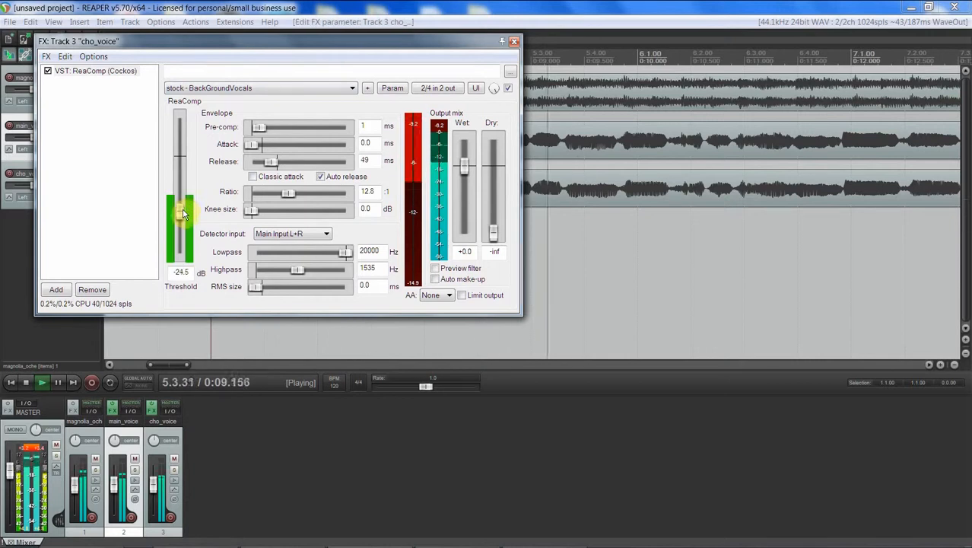
left_click_drag(183, 213, 176, 202)
key("space")
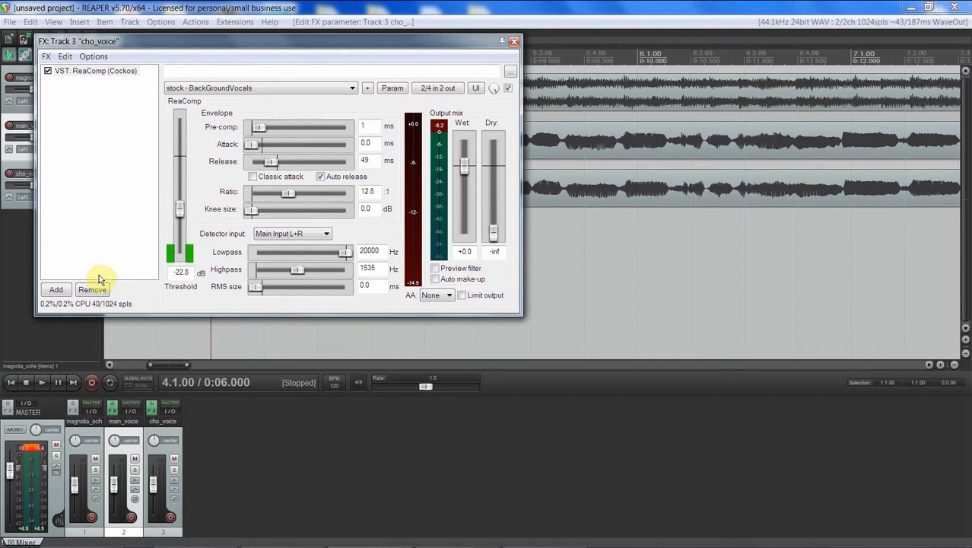
Add ReaEQ to cho_voice with the "stock - Basic 11 BackGroundVocals" preset and listen from 5.4.00
left_click(57, 289)
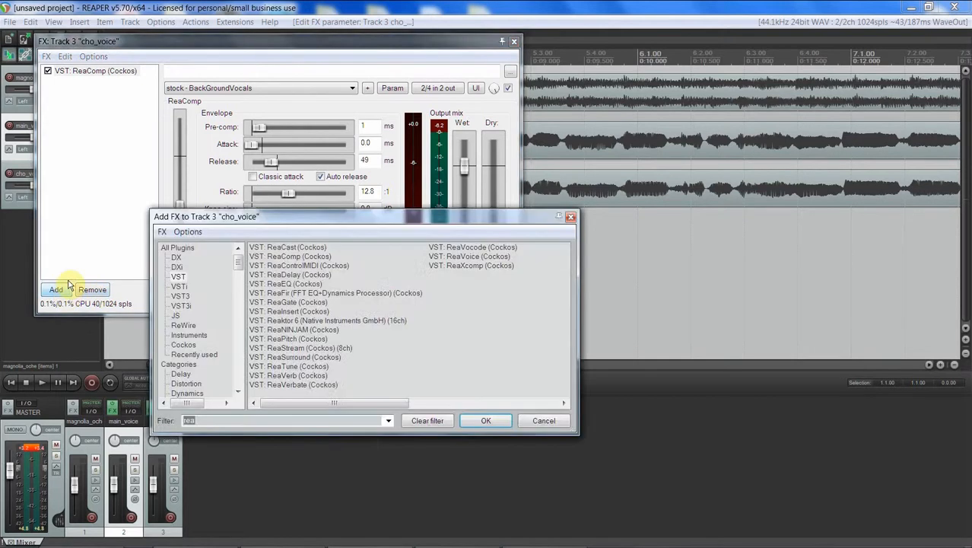
double_click(276, 284)
left_click(309, 89)
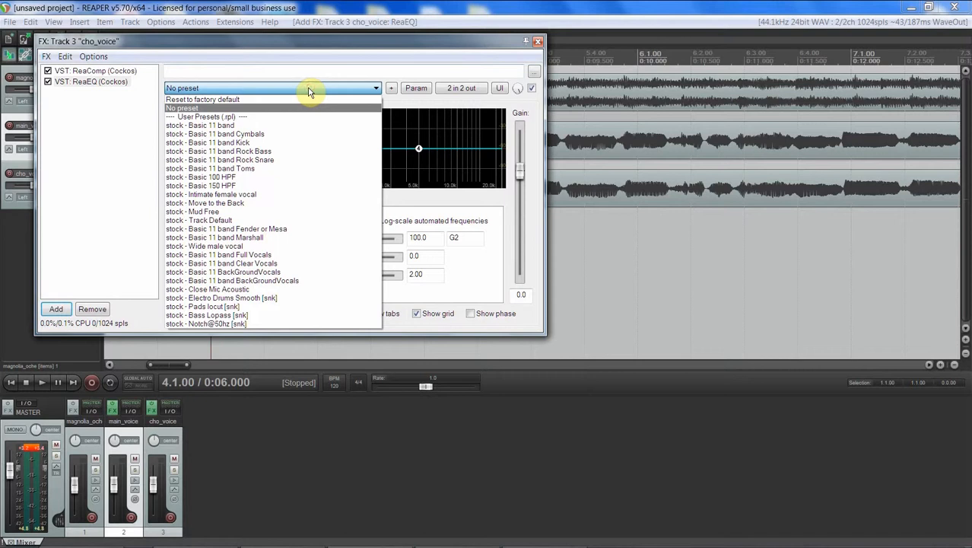
left_click(297, 272)
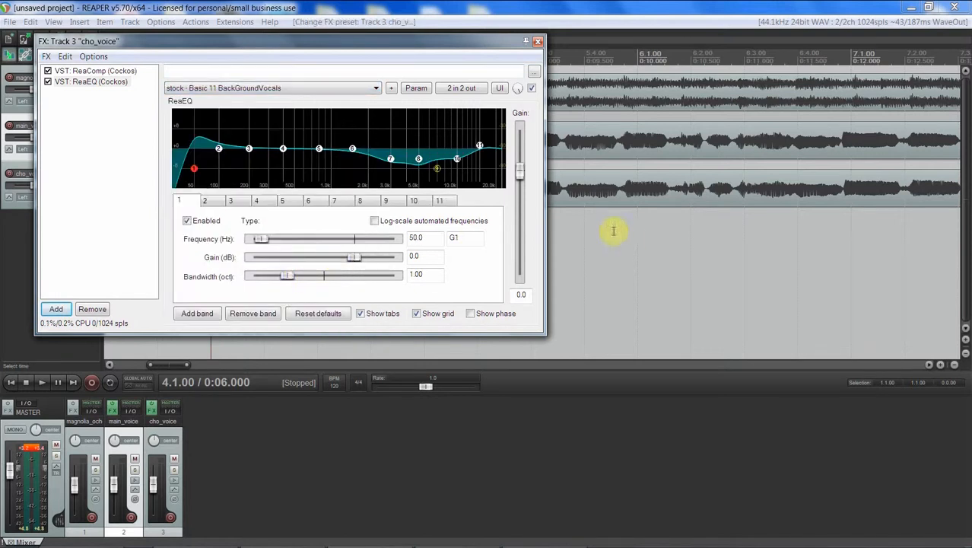
left_click(588, 236)
key("space")
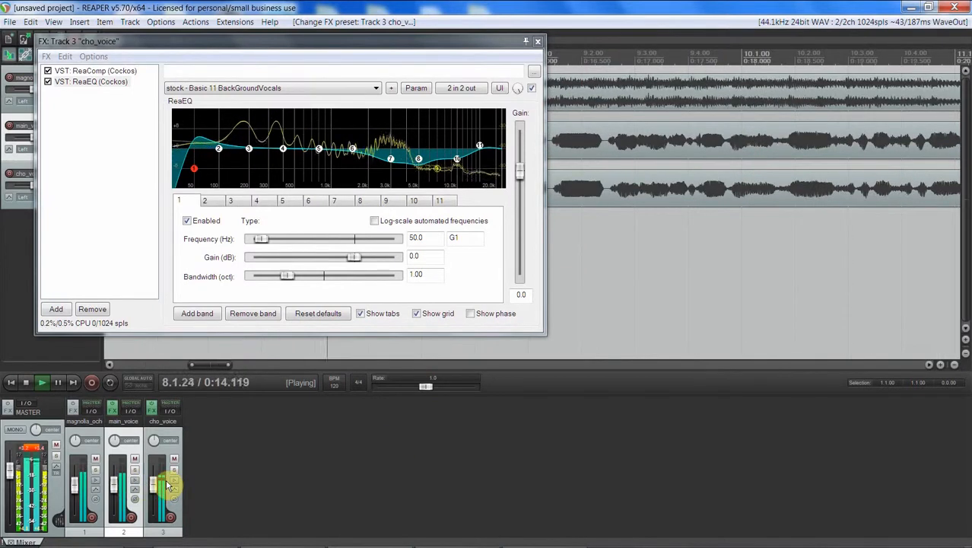
key("space")
Lower the cho_voice volume slightly and set main_voice to -4.92 dB while listening from 5.4.00
left_click_drag(154, 482, 154, 485)
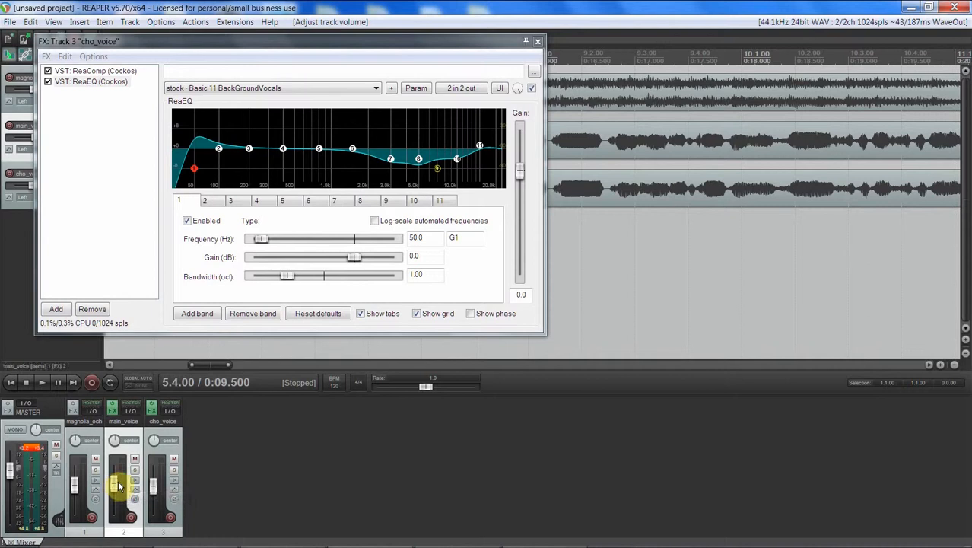
key("space")
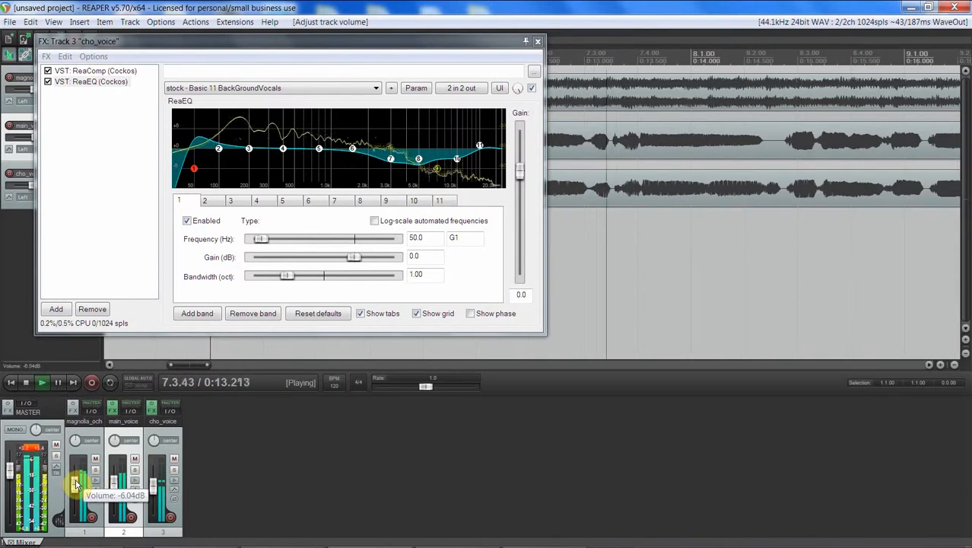
scroll(76, 482, "up", 1)
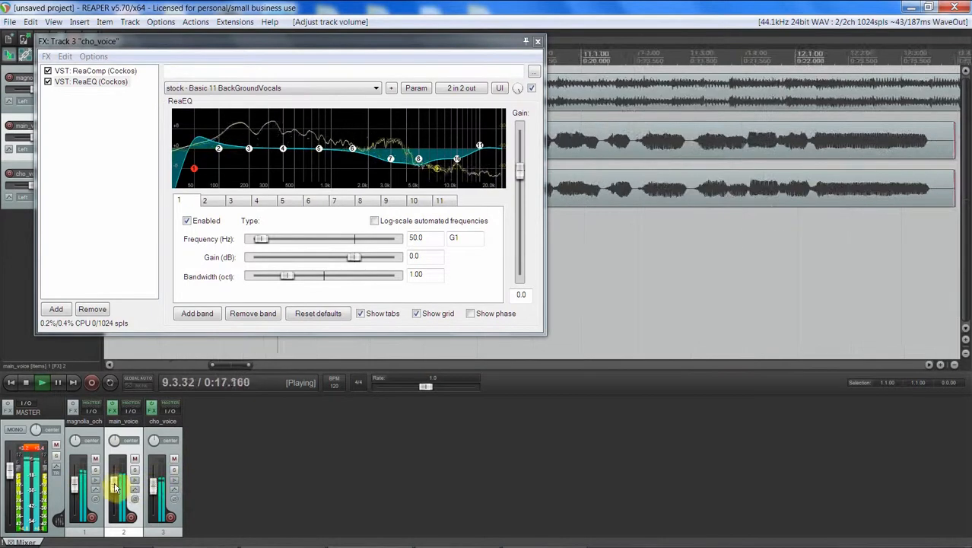
scroll(152, 489, "up", 1)
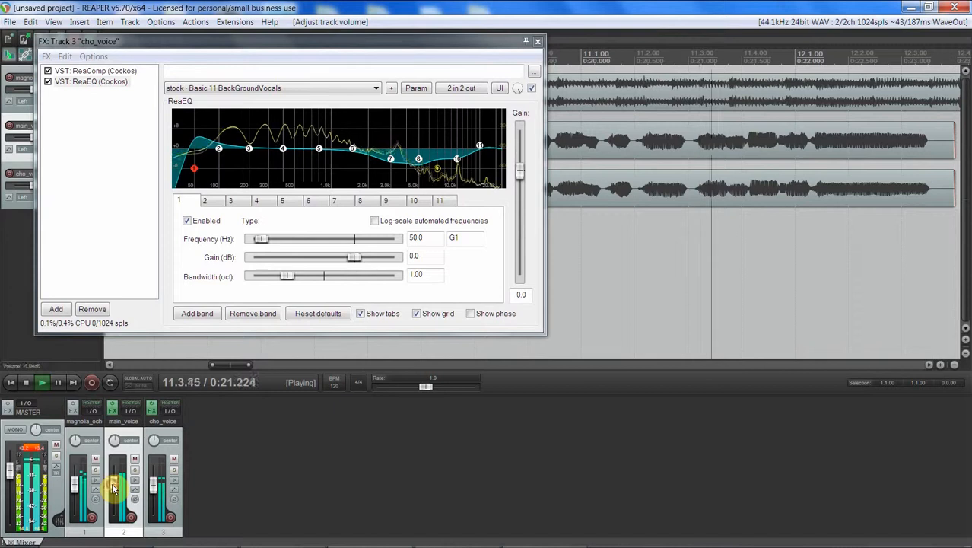
scroll(114, 488, "up", 2)
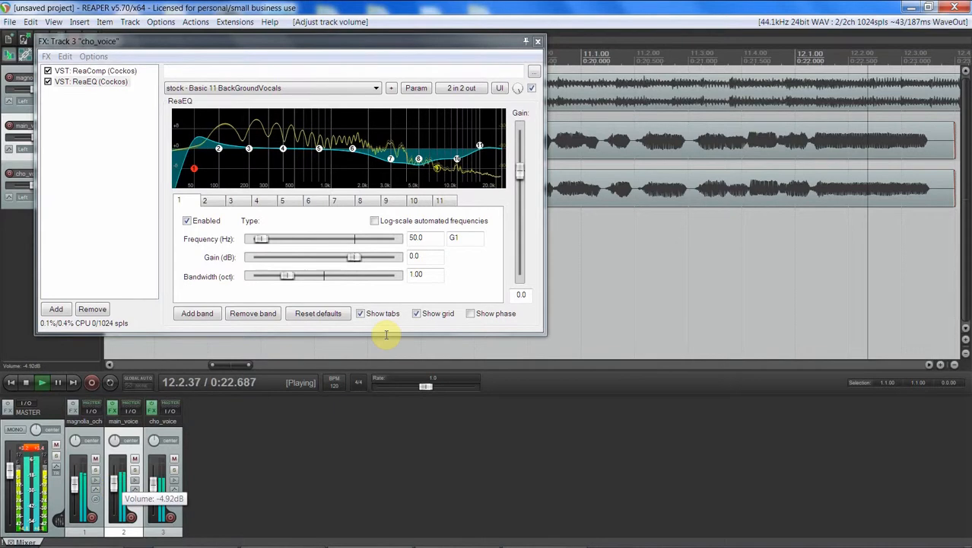
Stop playback, return to the project start, and close the cho_voice effects window
key("space")
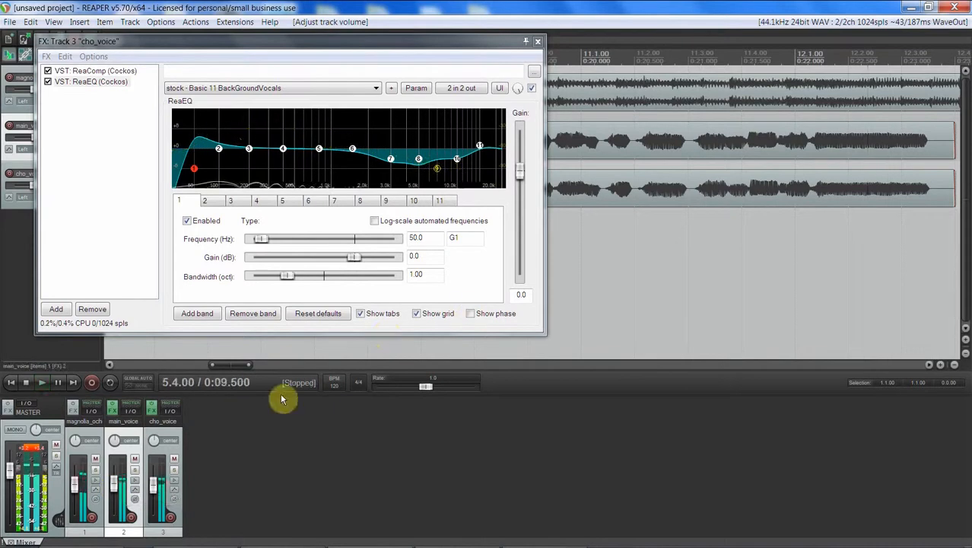
left_click(13, 388)
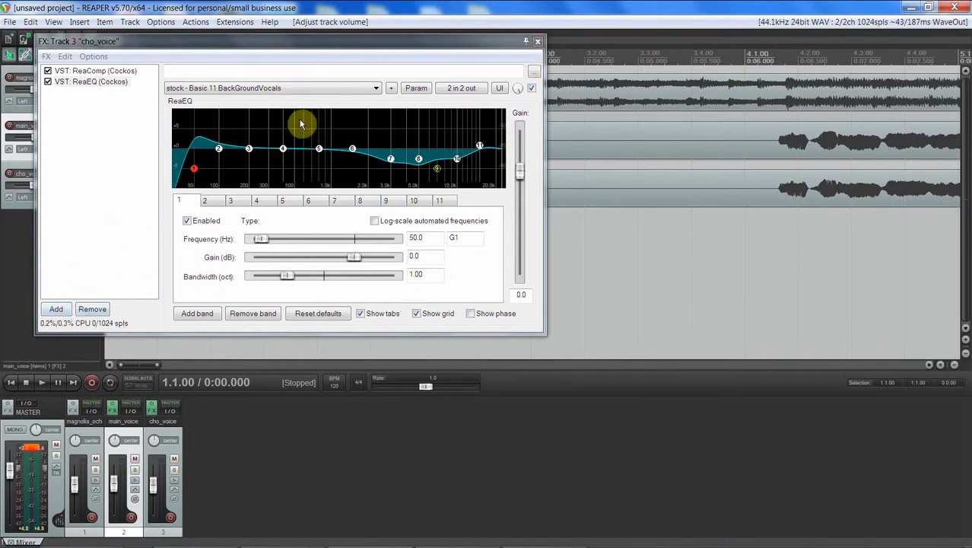
left_click(538, 40)
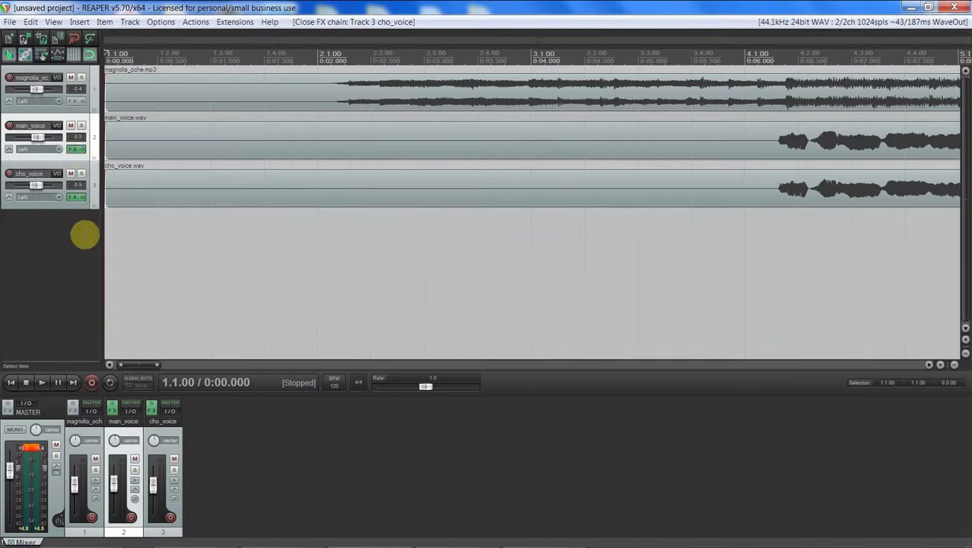
Add ReaFir (FFT EQ+Dynamics Processor) to the main_voice effects chain
left_click(70, 151)
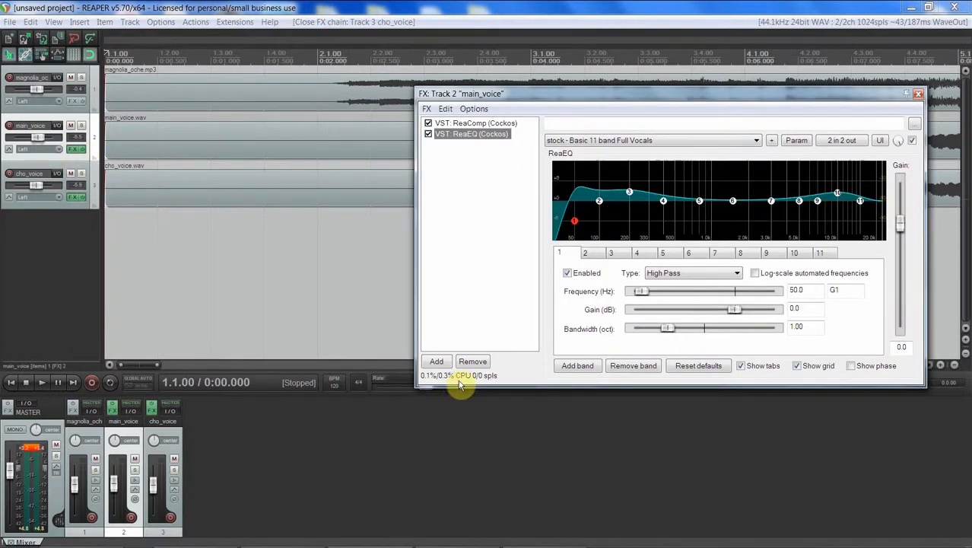
left_click(441, 362)
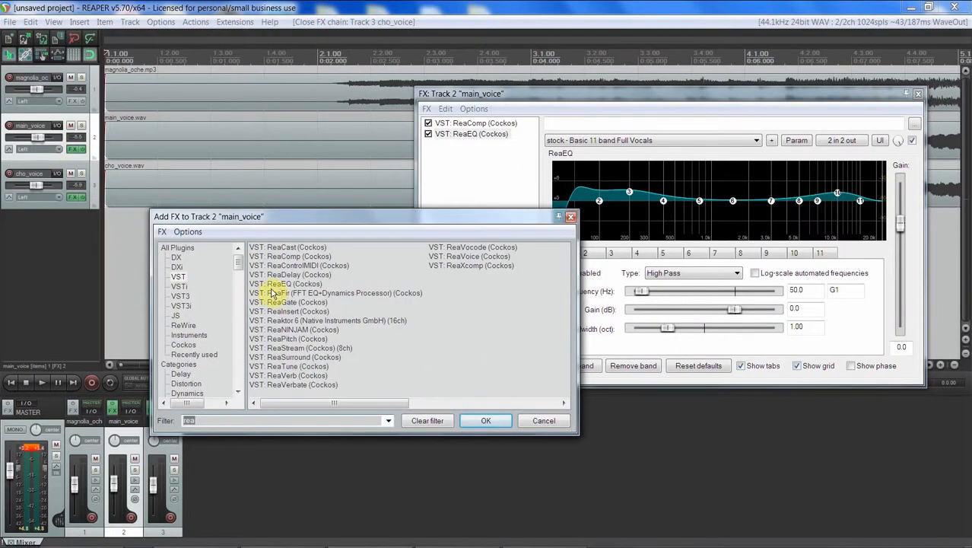
double_click(273, 293)
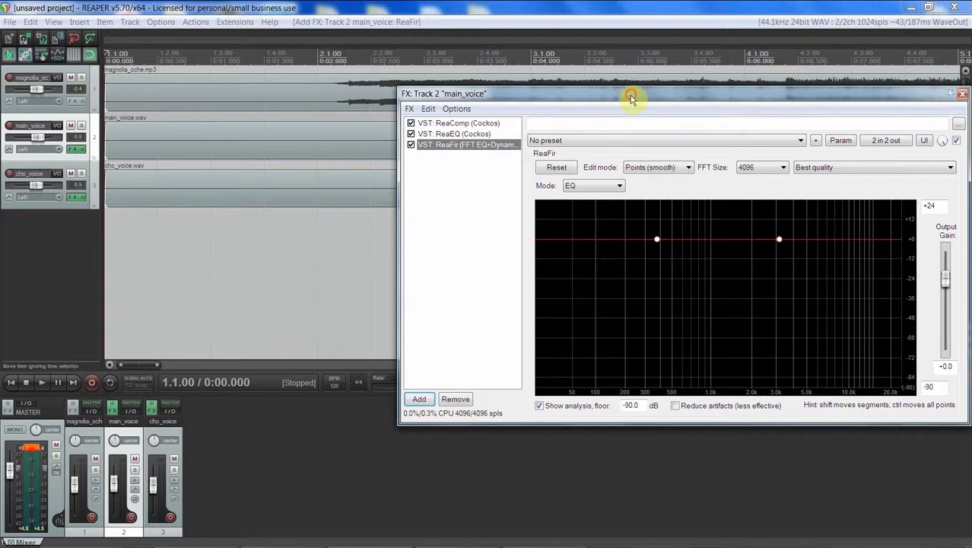
left_click_drag(631, 98, 292, 110)
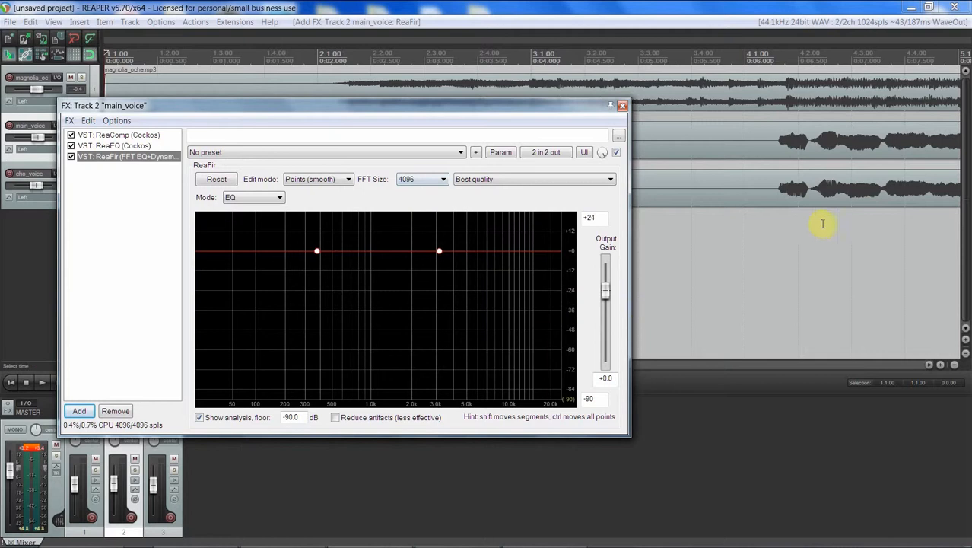
left_click_drag(359, 114, 447, 106)
Mute the cho_voice track and listen to main_voice through ReaFir from 4.1.00
left_click(71, 172)
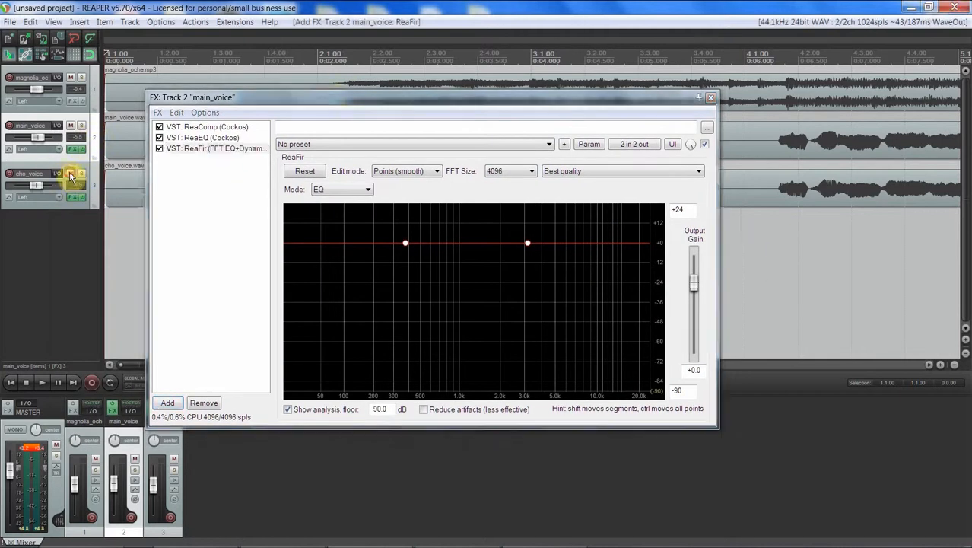
left_click_drag(379, 93, 229, 93)
left_click(744, 249)
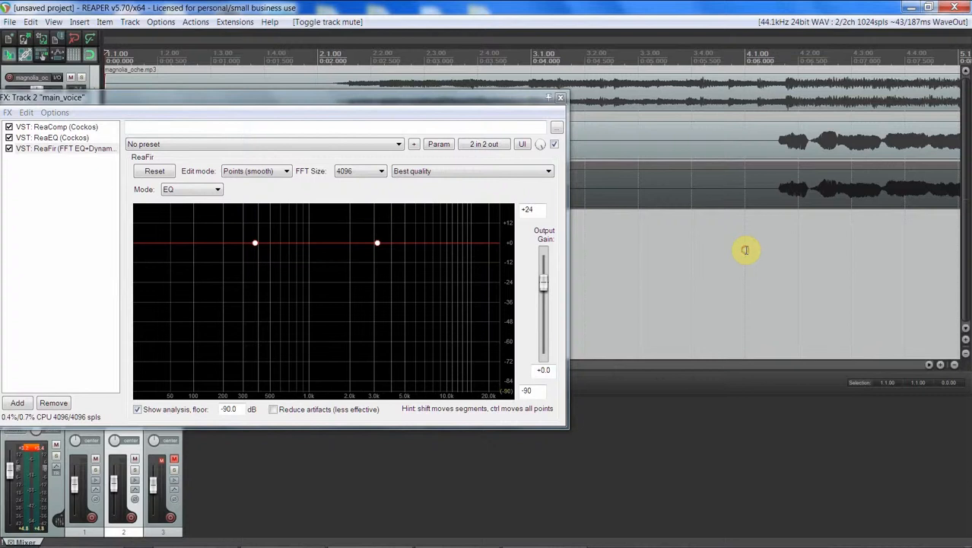
key("space")
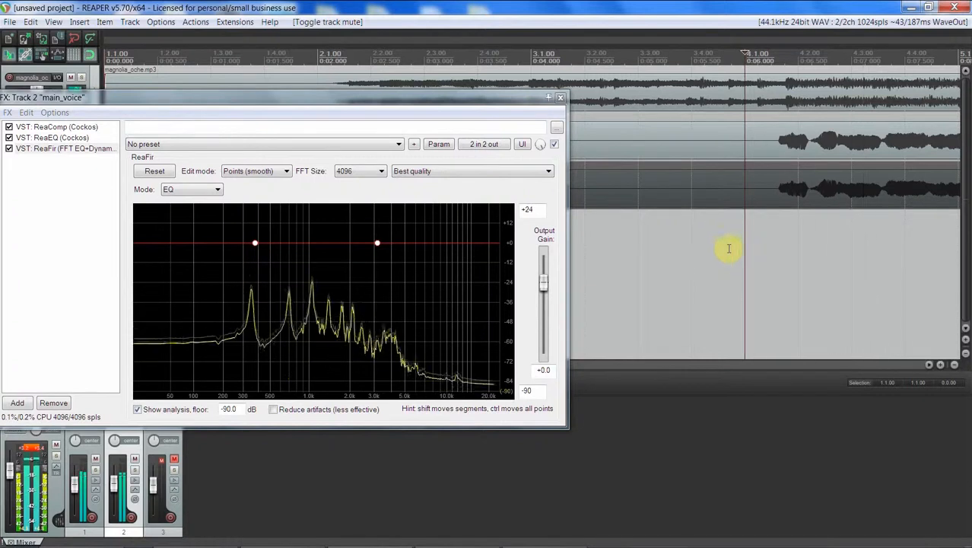
key("space")
Add ReaFir curve points cutting main_voice to about -47 dB at 50 Hz and about -41 dB above 20 kHz
left_click(483, 263)
left_click_drag(482, 262, 501, 310)
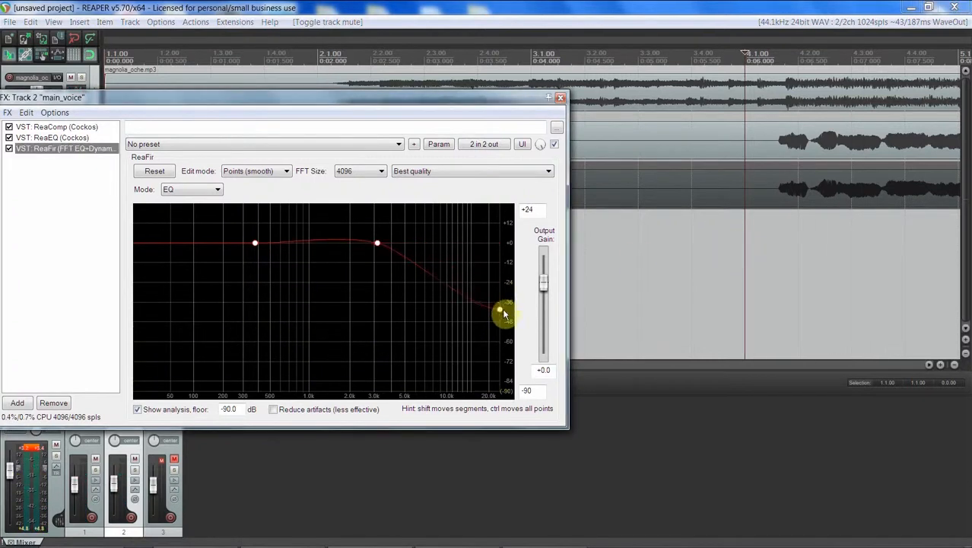
left_click_drag(170, 243, 169, 324)
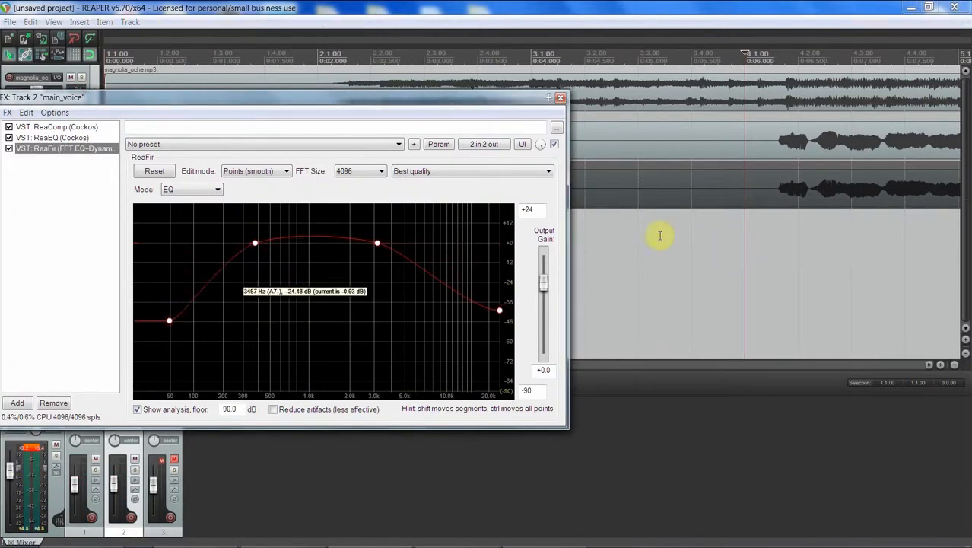
Play from 3.4.00 and move the lower-mid ReaFir point to about 800 Hz at +5.7 dB and the high-end point to about -82 dB
left_click(714, 232)
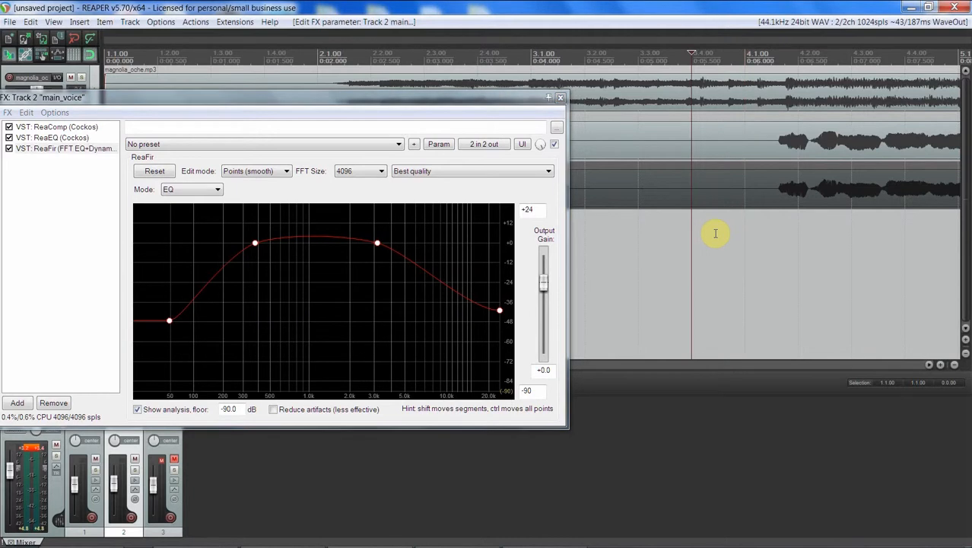
key("space")
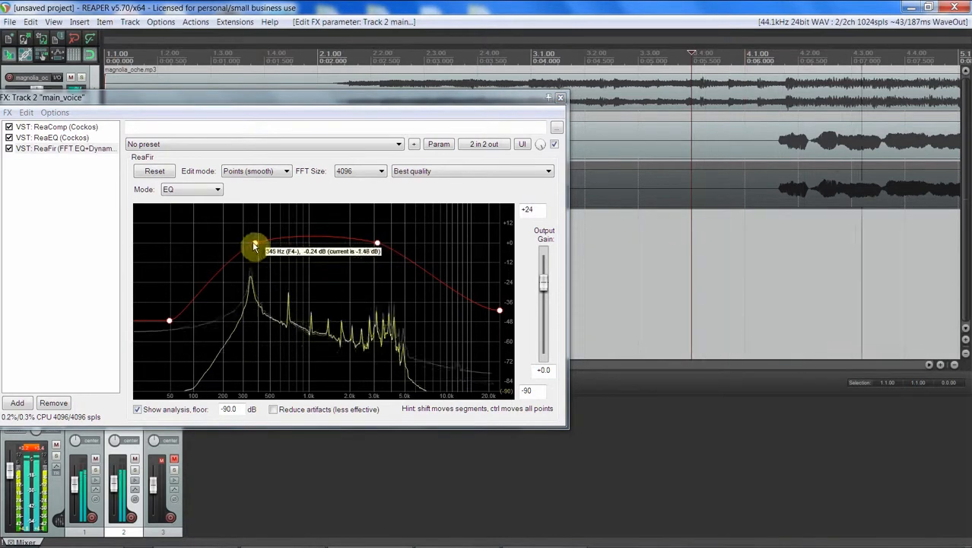
left_click_drag(255, 245, 289, 225)
left_click_drag(498, 311, 478, 377)
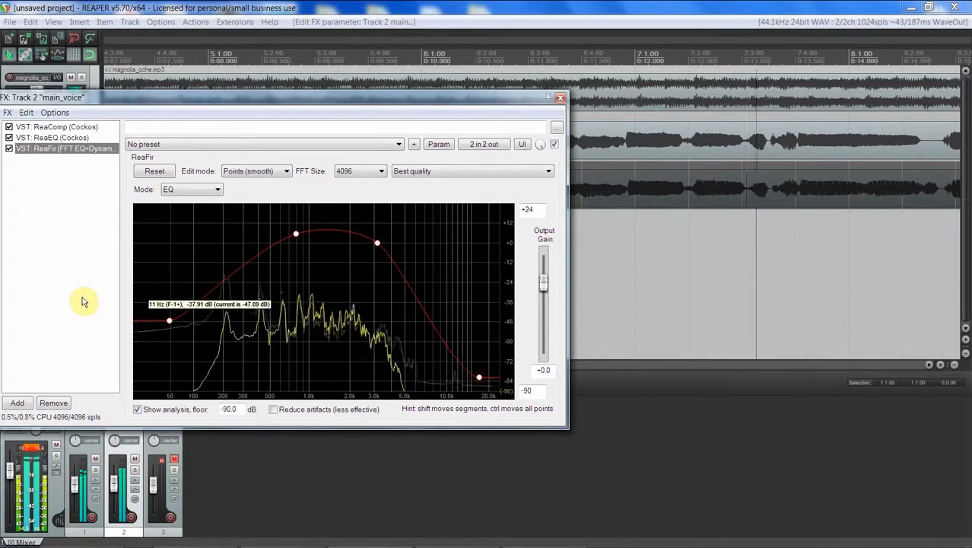
Rework the middle of the main_voice ReaFir curve with points at about -27 dB near 300 Hz, -24 dB near 550 Hz and +9 dB near 1.4 kHz
left_click(299, 234)
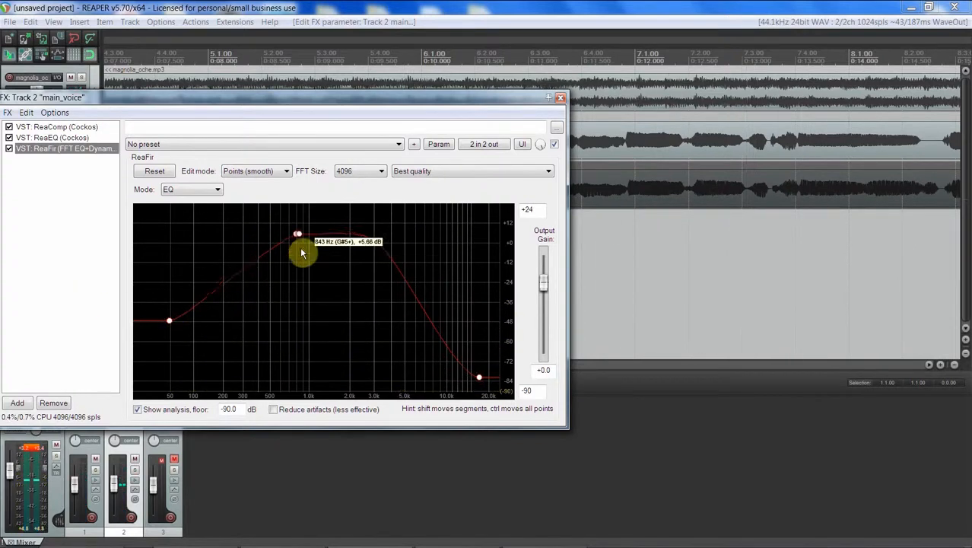
left_click_drag(301, 254, 362, 318)
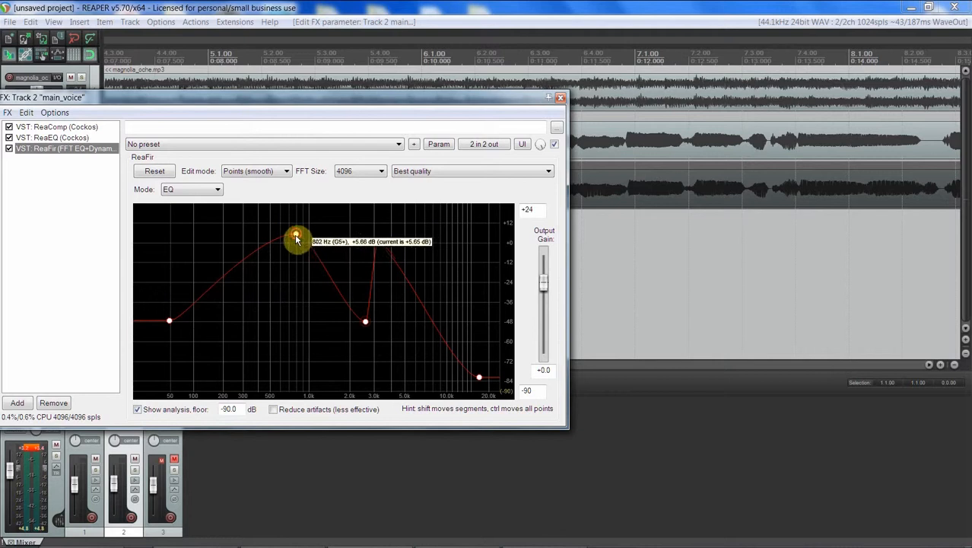
left_click_drag(296, 238, 178, 325)
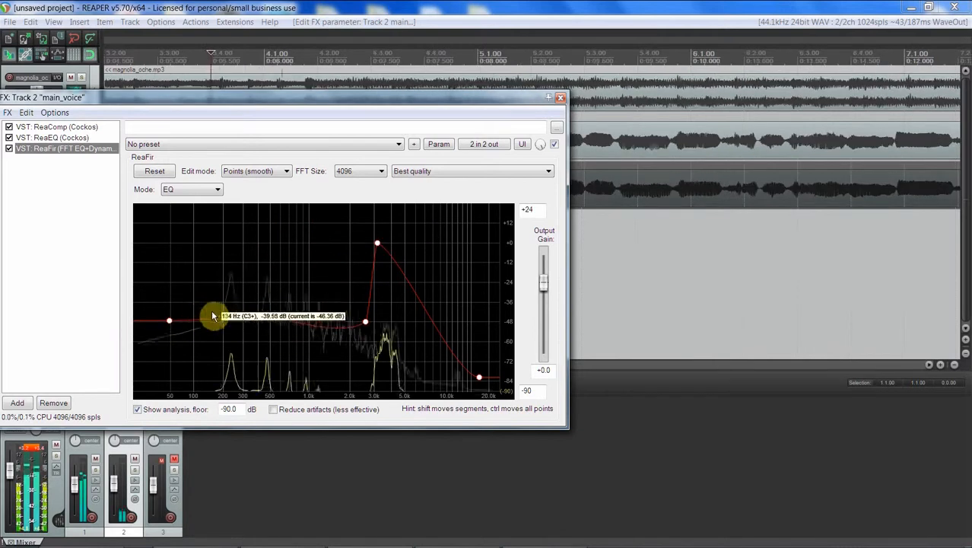
left_click_drag(365, 321, 327, 228)
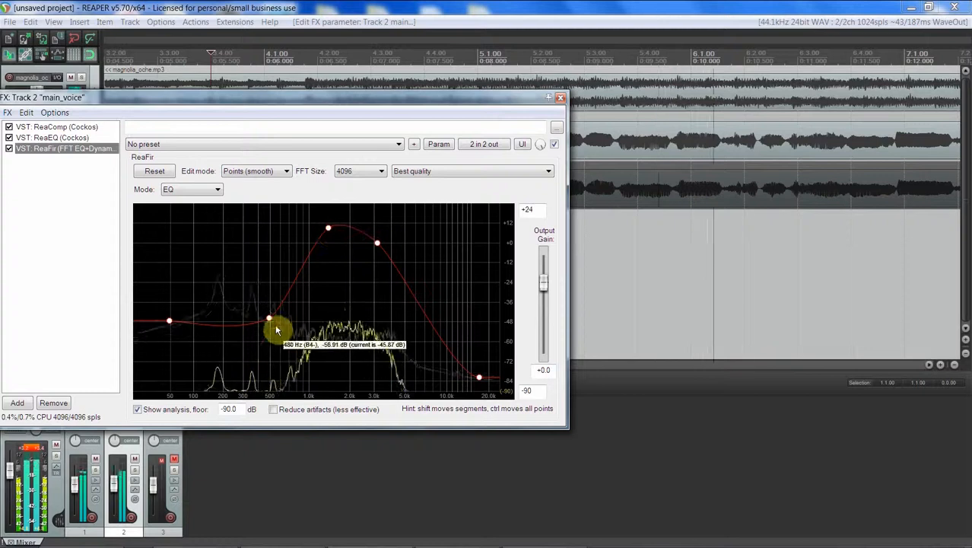
left_click(244, 288)
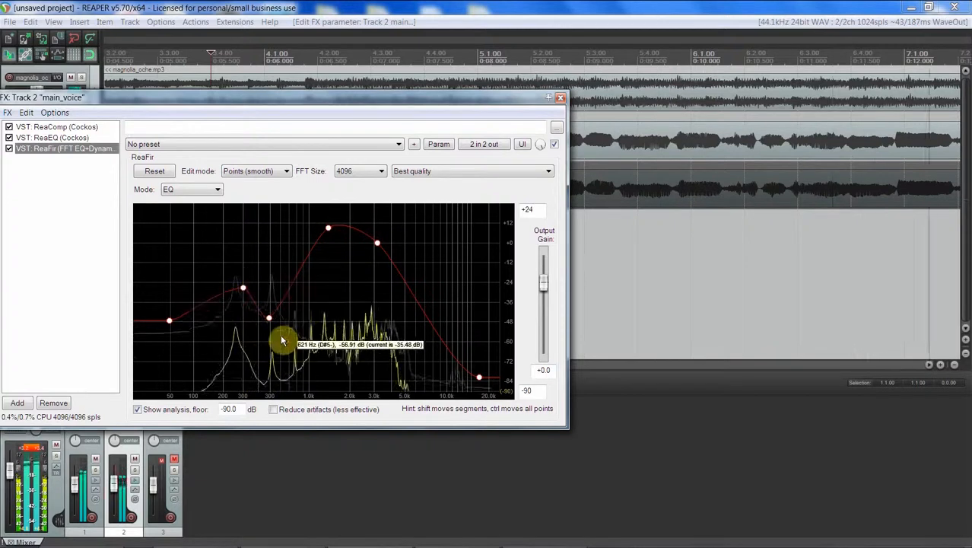
left_click_drag(268, 318, 274, 284)
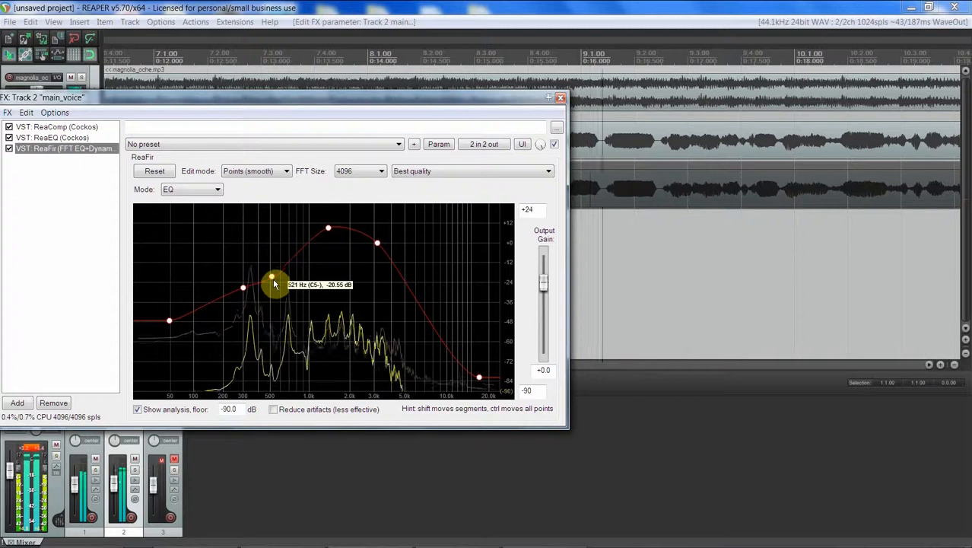
Raise the high-end ReaFir point to about -8 dB above 20 kHz and lower the curve's peak point to about -17 dB near 1.6 kHz
left_click_drag(480, 378, 481, 362)
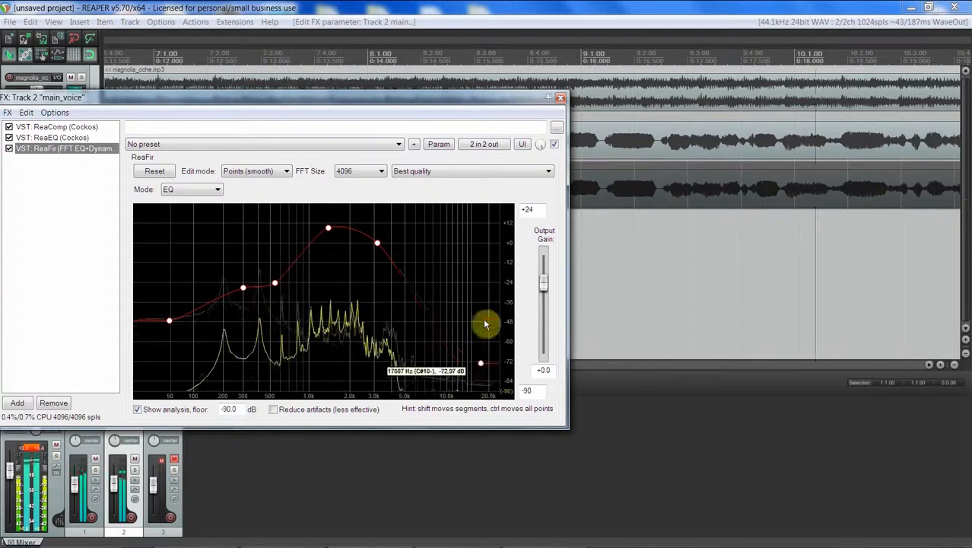
left_click_drag(485, 324, 490, 255)
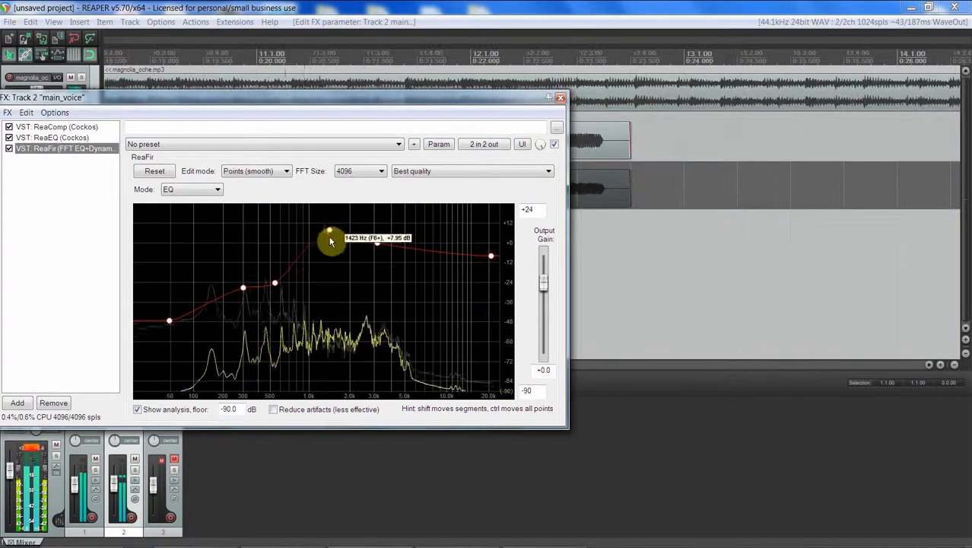
left_click_drag(330, 241, 338, 273)
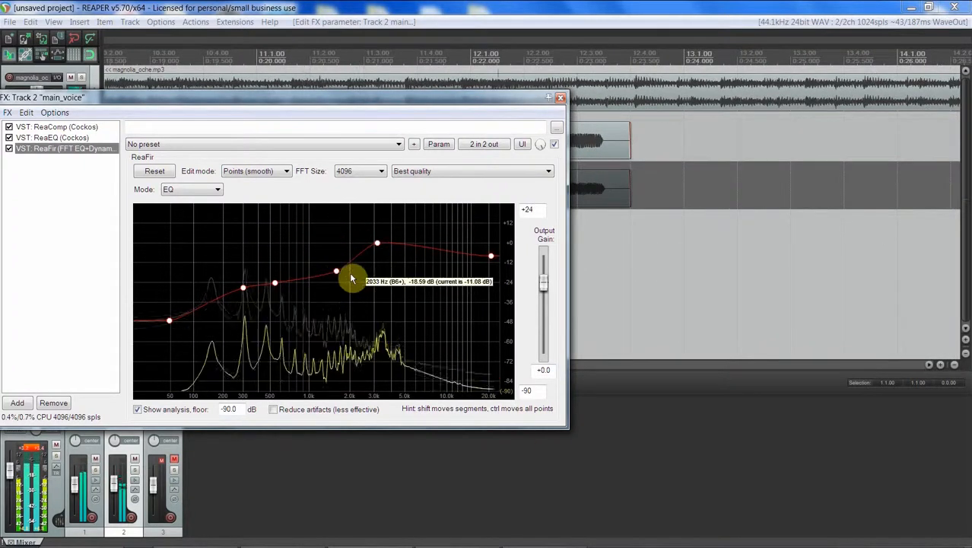
Bypass ReaFir on main_voice and unmute the cho_voice track
left_click(9, 149)
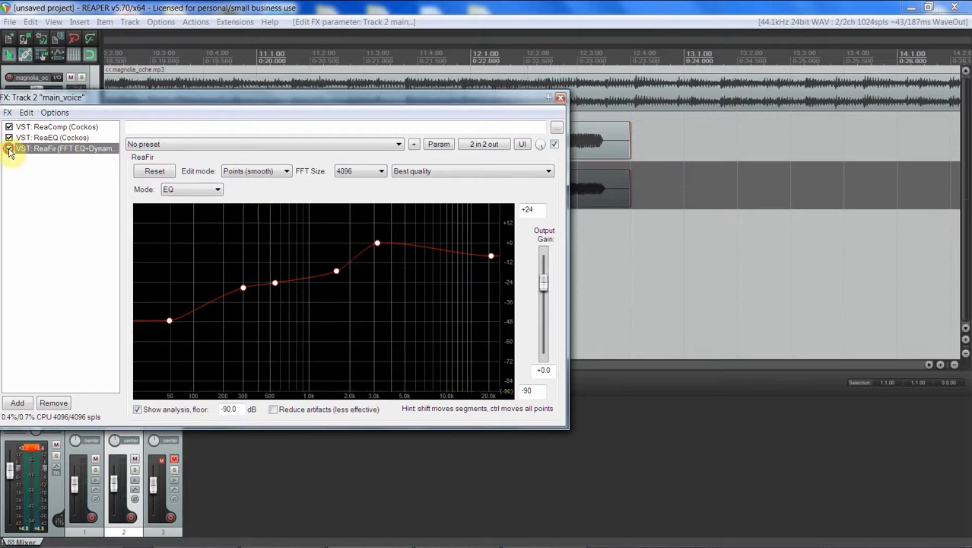
left_click_drag(116, 99, 318, 76)
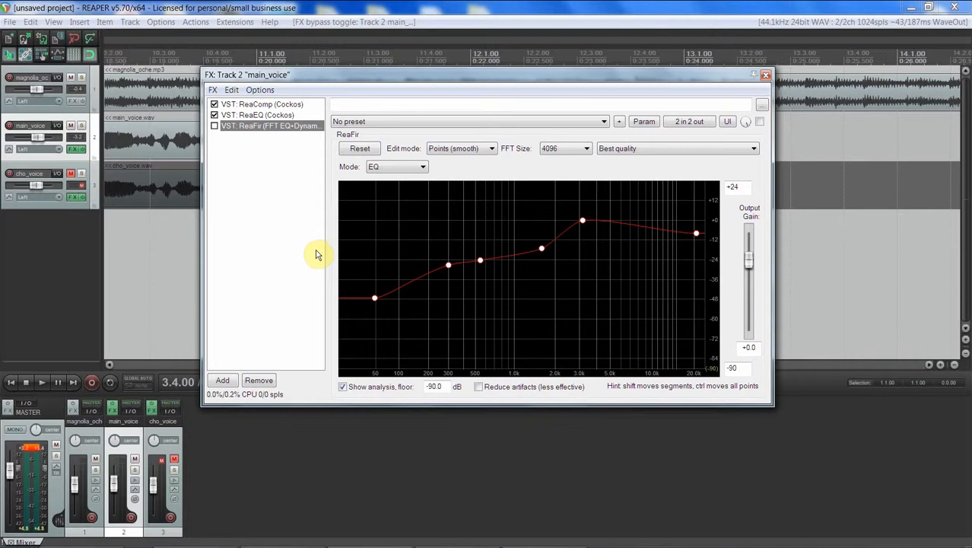
left_click(70, 174)
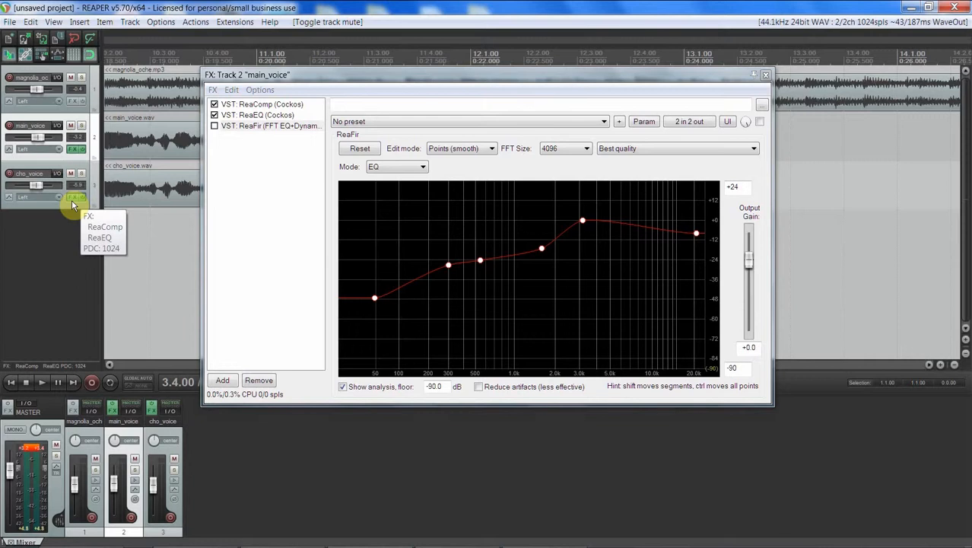
Add ReaVerb to the cho_voice effects chain
left_click(72, 200)
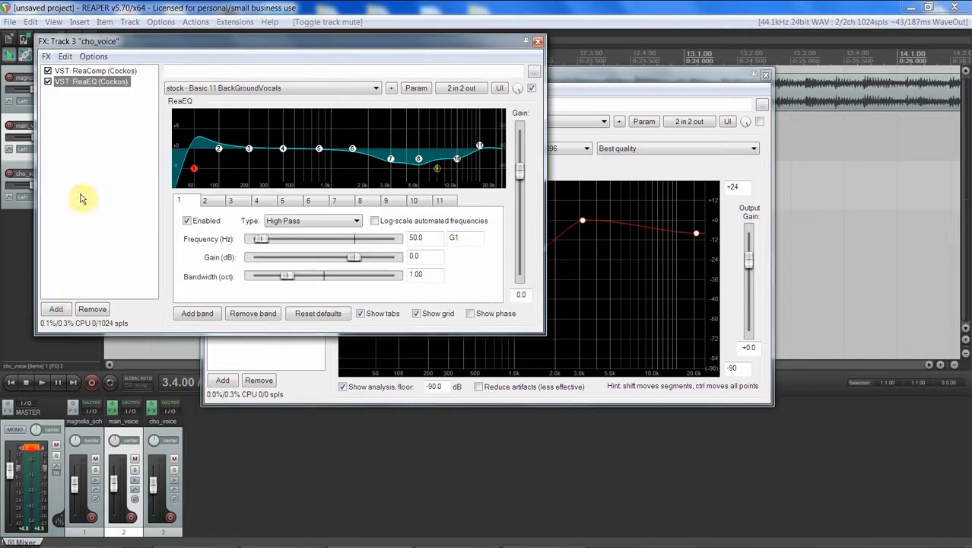
left_click(57, 310)
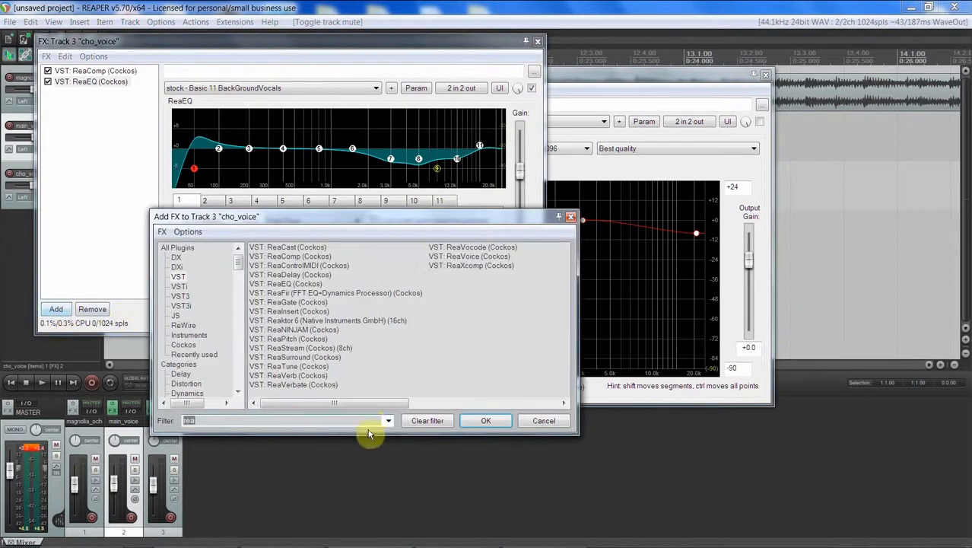
double_click(321, 377)
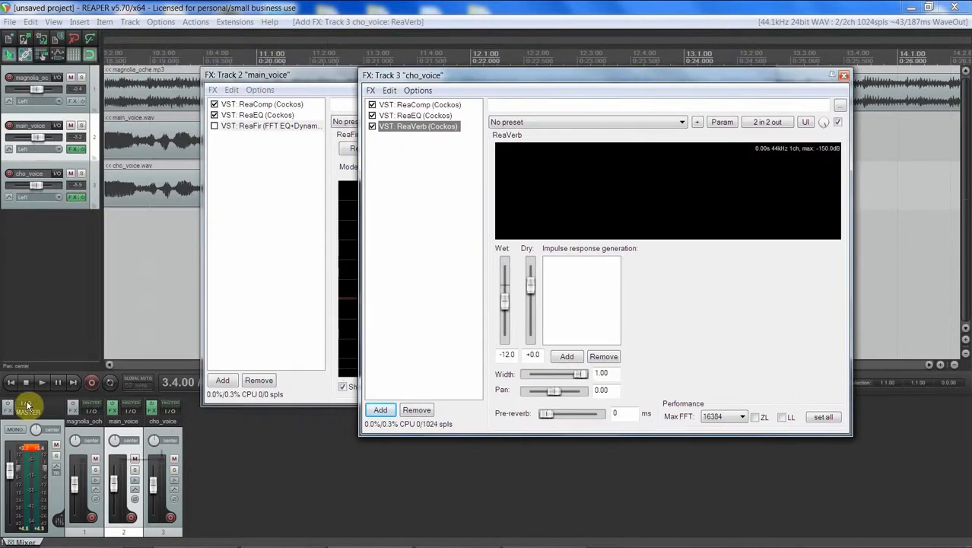
Close the main_voice effects window and play the mix from 4.1.00
left_click(12, 392)
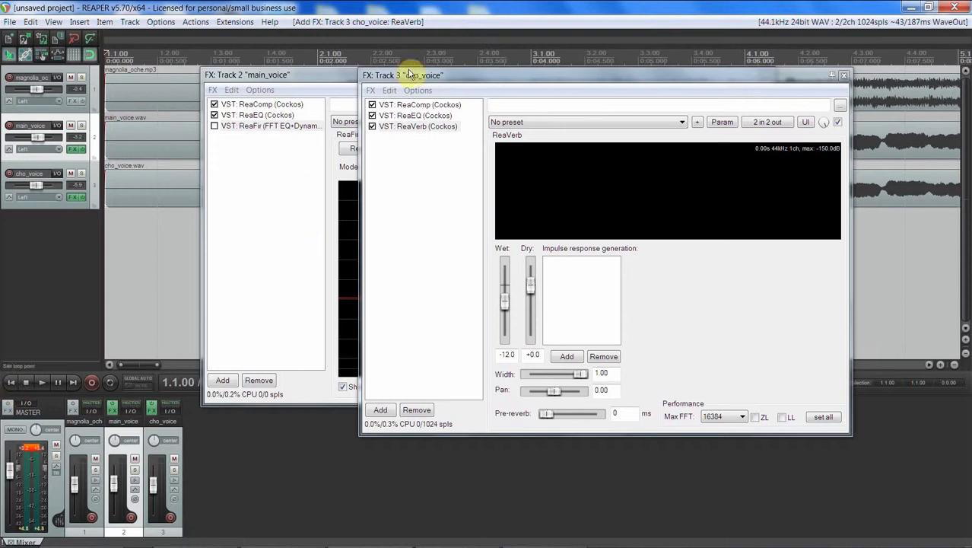
left_click_drag(357, 84, 282, 102)
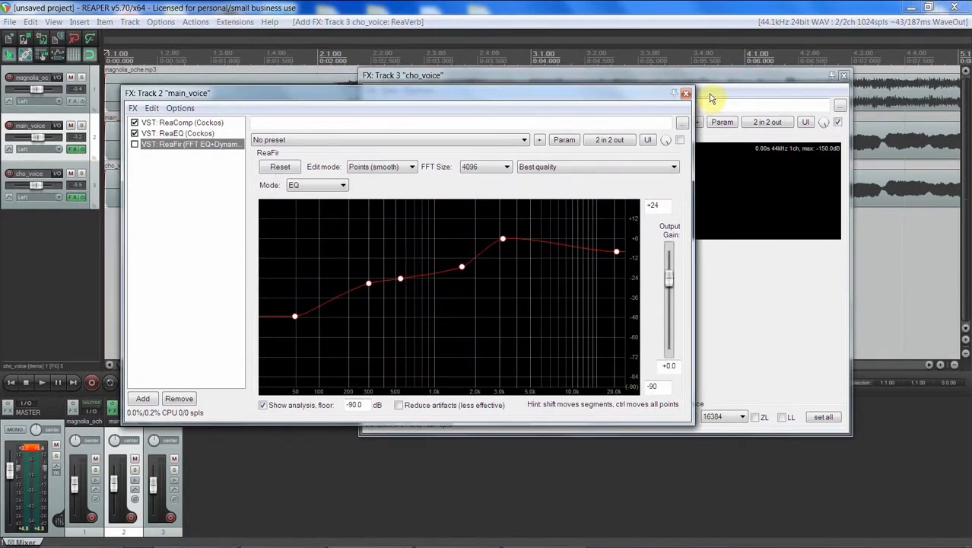
left_click(689, 94)
left_click_drag(586, 76, 515, 101)
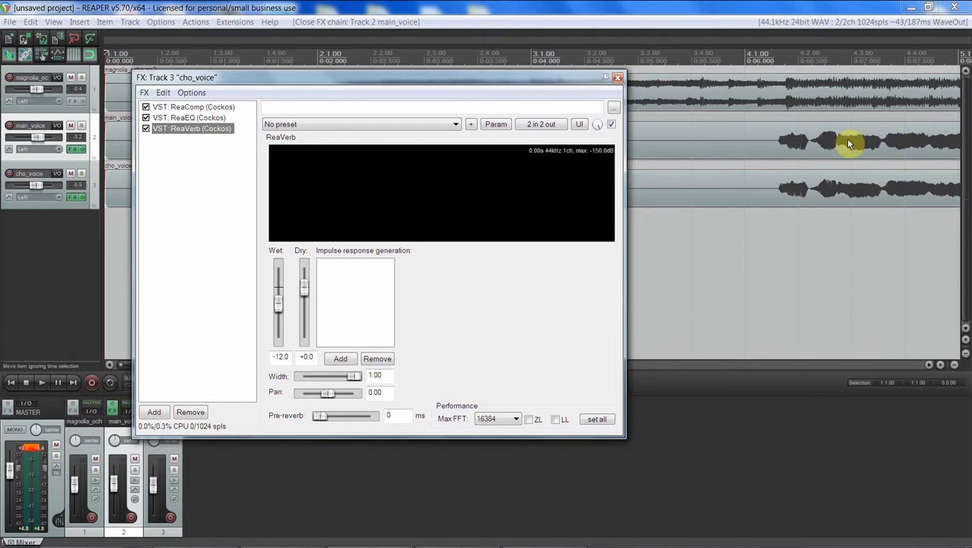
left_click(755, 233)
key("space")
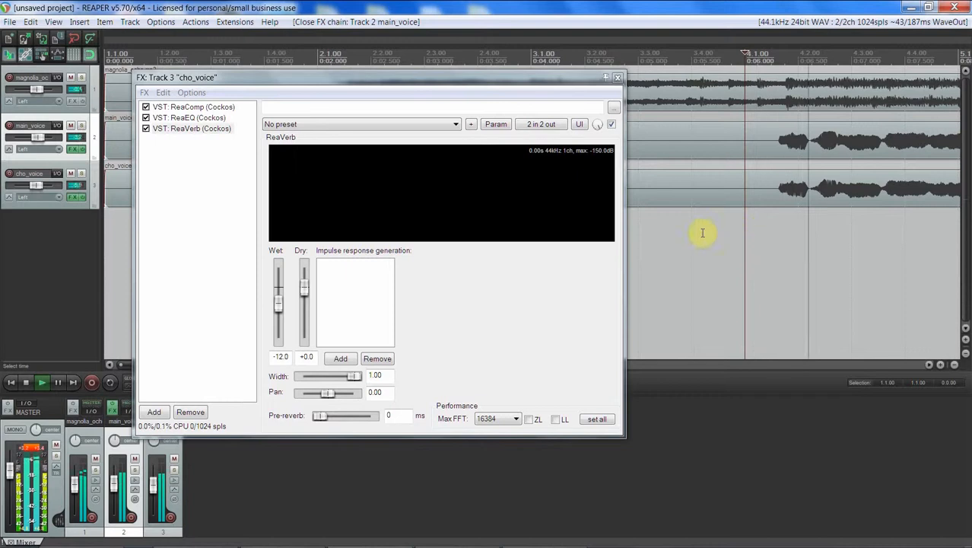
Add an Echo Generator to ReaVerb on cho_voice and listen to the mix from 4.1.00
left_click(344, 360)
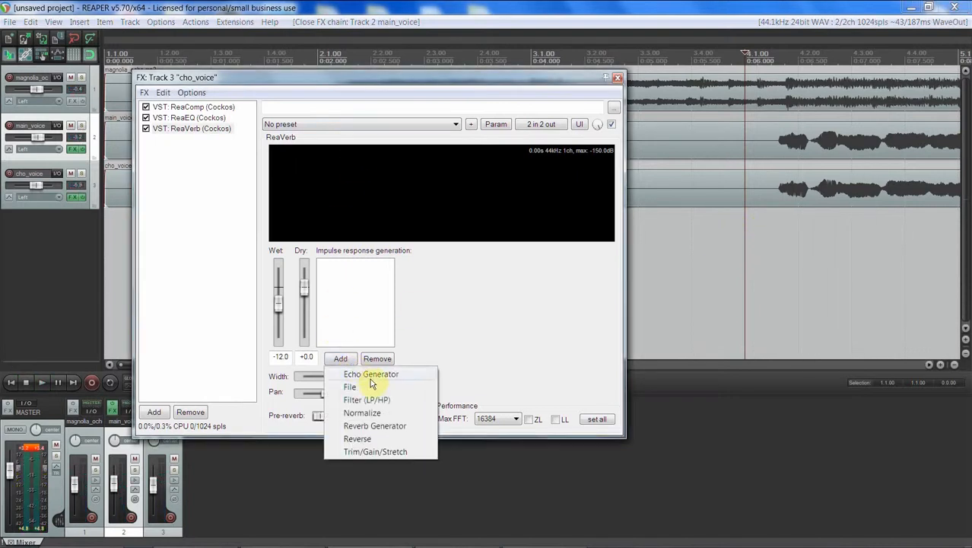
left_click(372, 375)
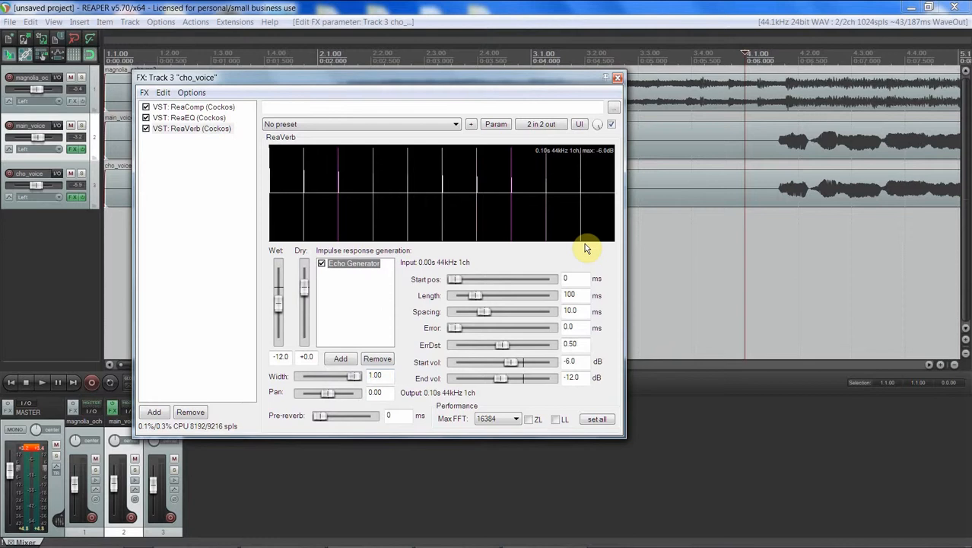
left_click(764, 245)
key("space")
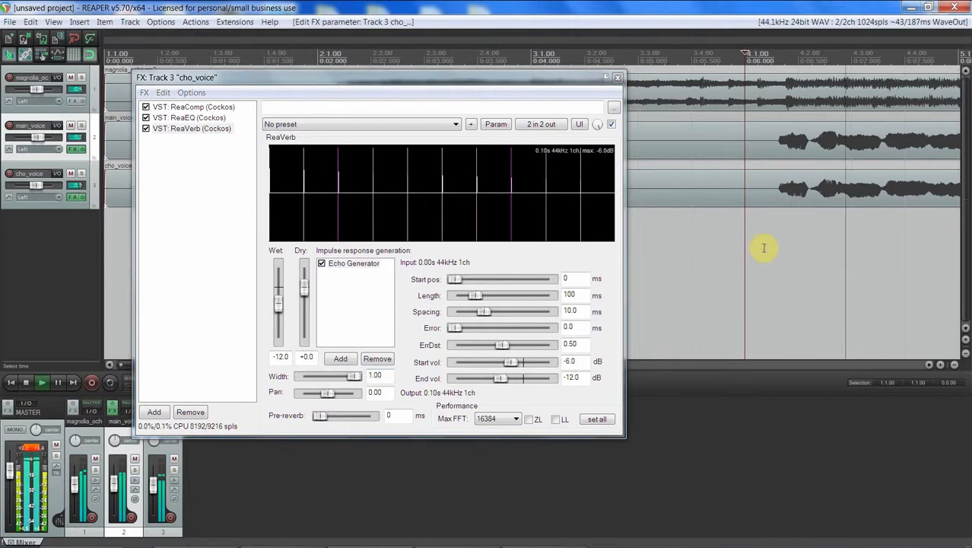
key("space")
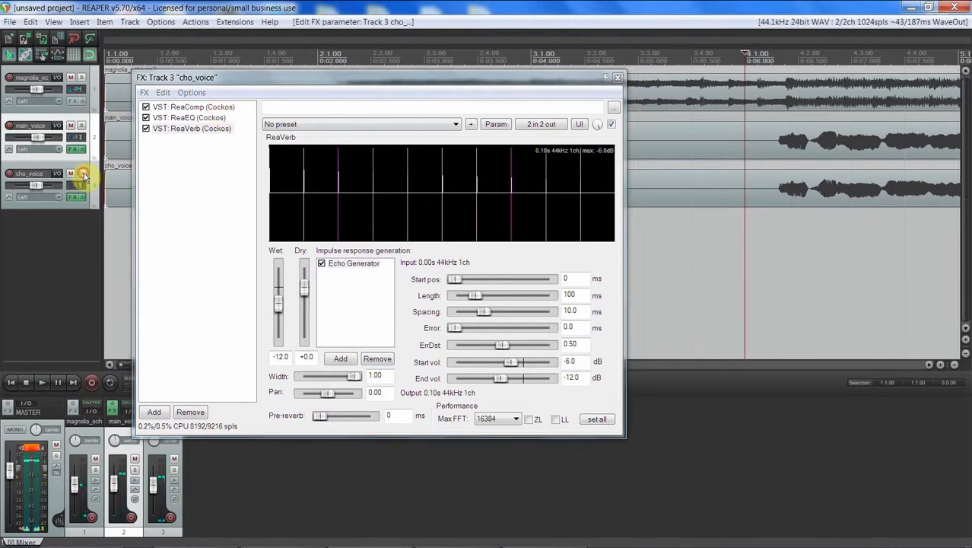
Solo cho_voice to hear its echo alone, and unsolo the track when finished listening
left_click(84, 175)
key("space")
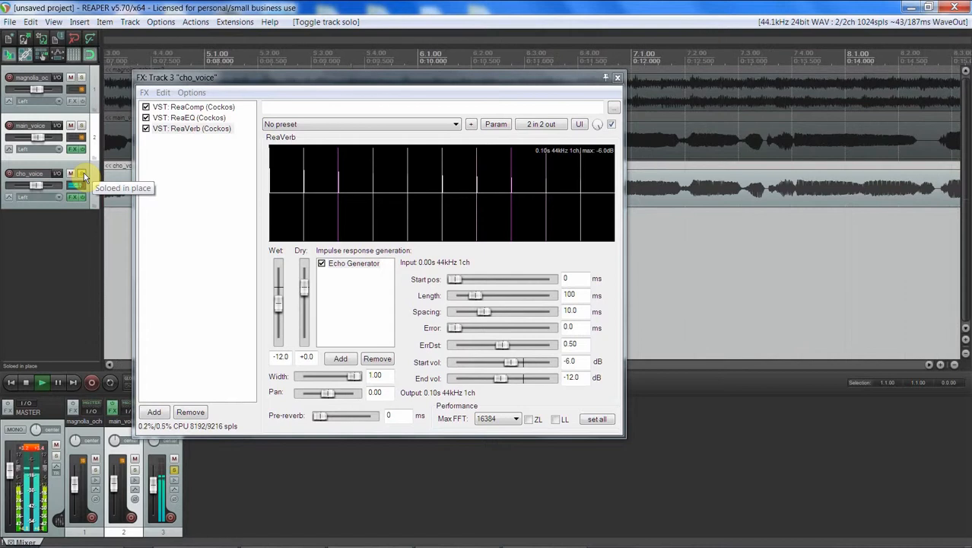
left_click(83, 172)
key("space")
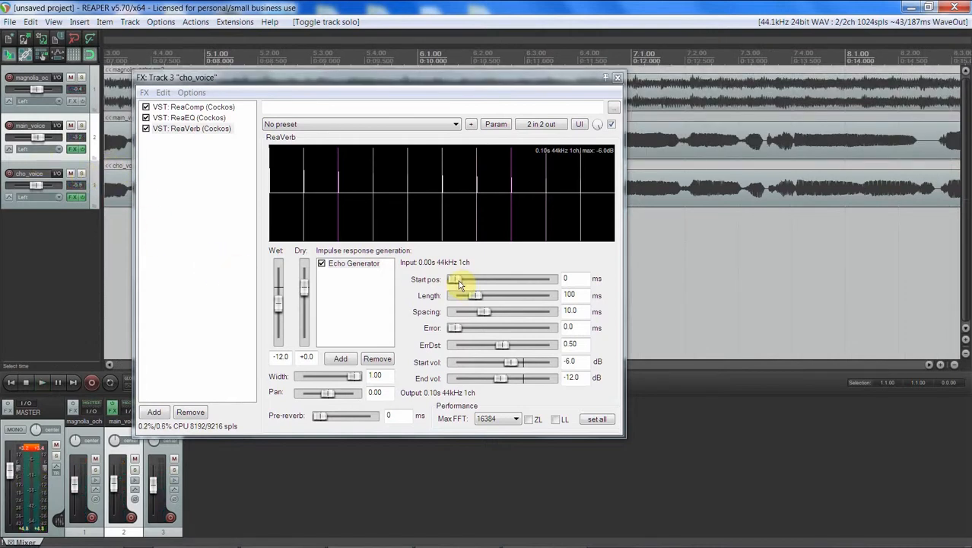
Set the Echo Generator to 823 ms length, 6.1 ms spacing, -3.2 dB start and -10.4 dB end volume, and play from 7.2.00
left_click_drag(472, 296, 491, 299)
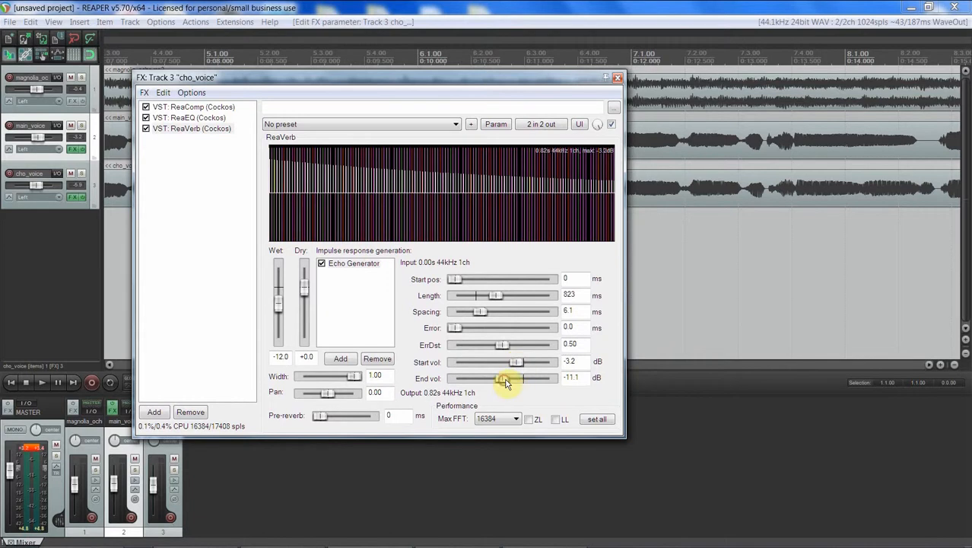
left_click(666, 273)
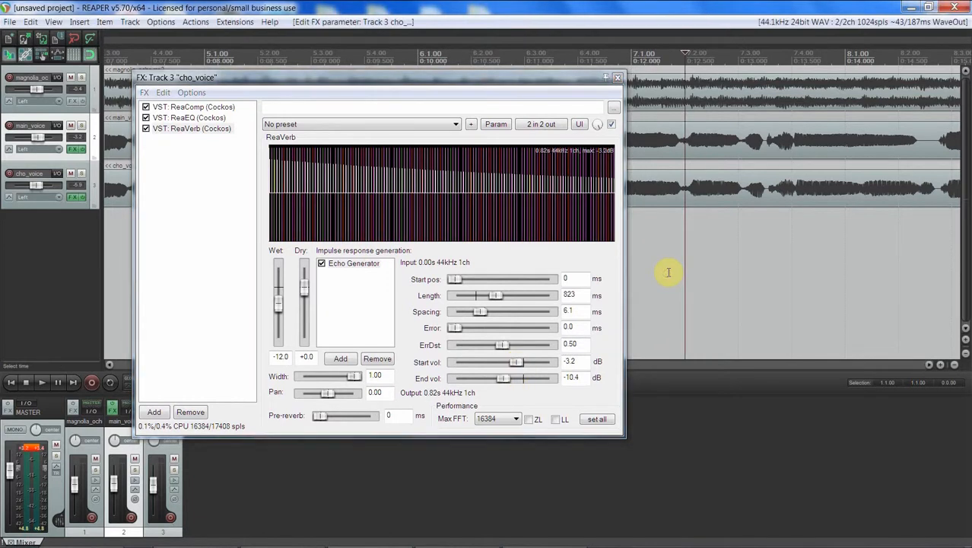
key("space")
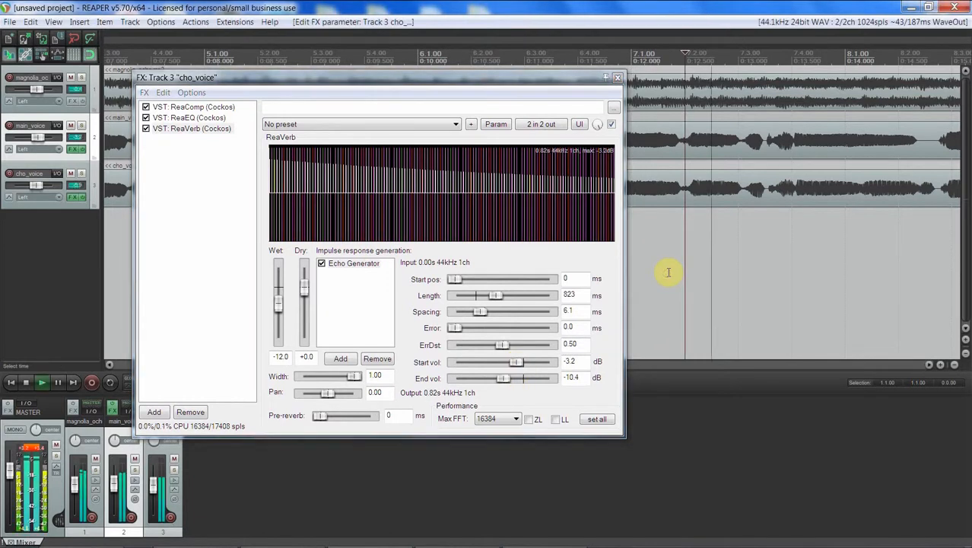
Solo cho_voice and replace ReaVerb's Echo Generator with a Reverb Generator
left_click(82, 174)
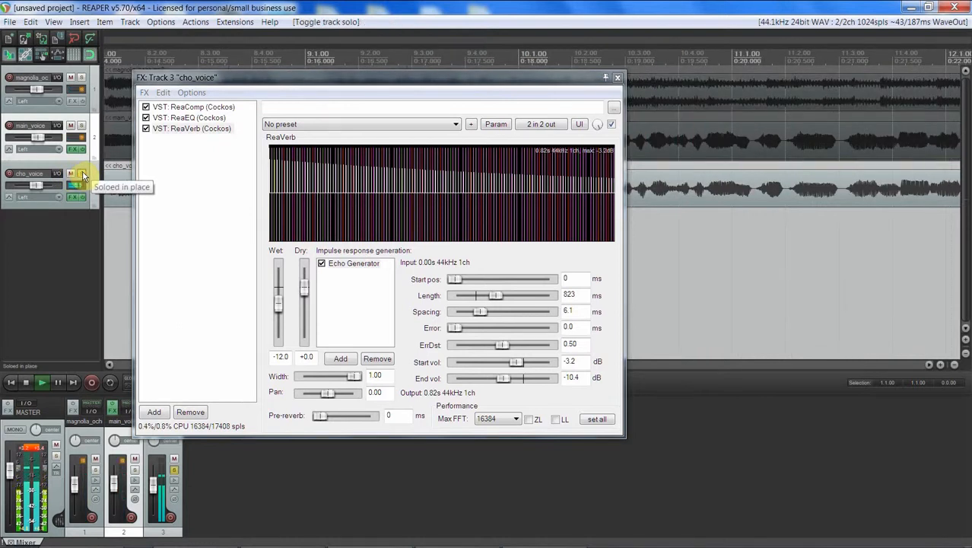
left_click(82, 174)
left_click(375, 360)
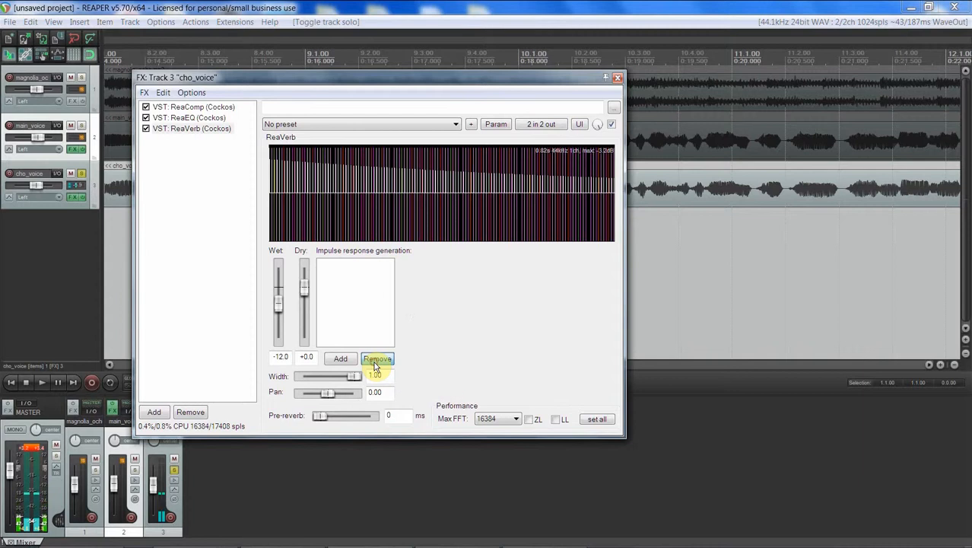
left_click(340, 359)
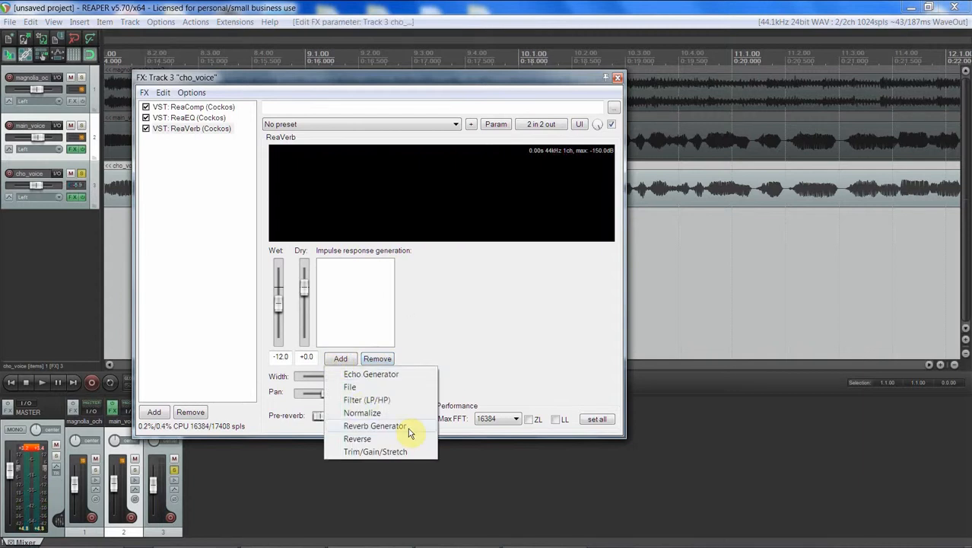
left_click(375, 426)
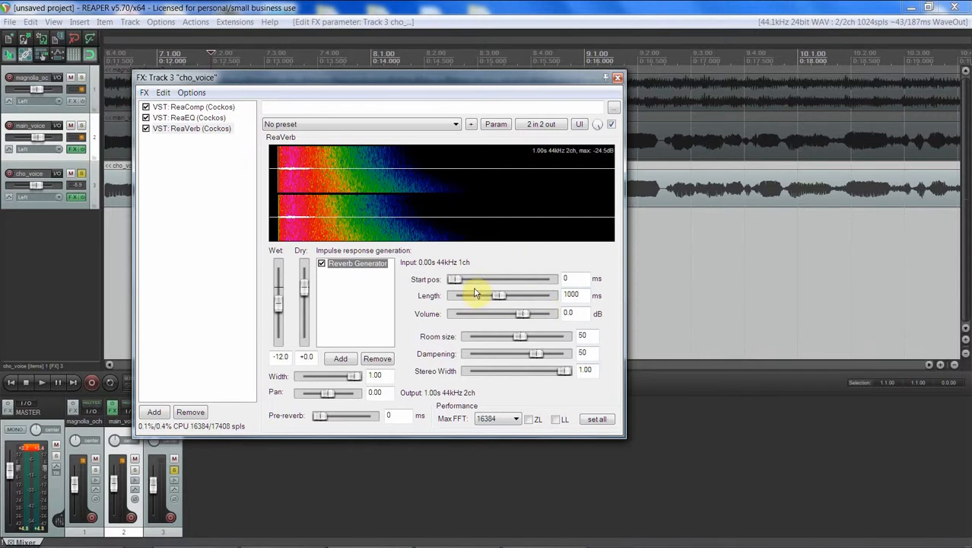
Set the Reverb Generator to 1 ms start, 2337 ms length, +2.5 dB volume, room size 80 and dampening 27, and play the soloed cho_voice
left_click_drag(456, 281, 550, 340)
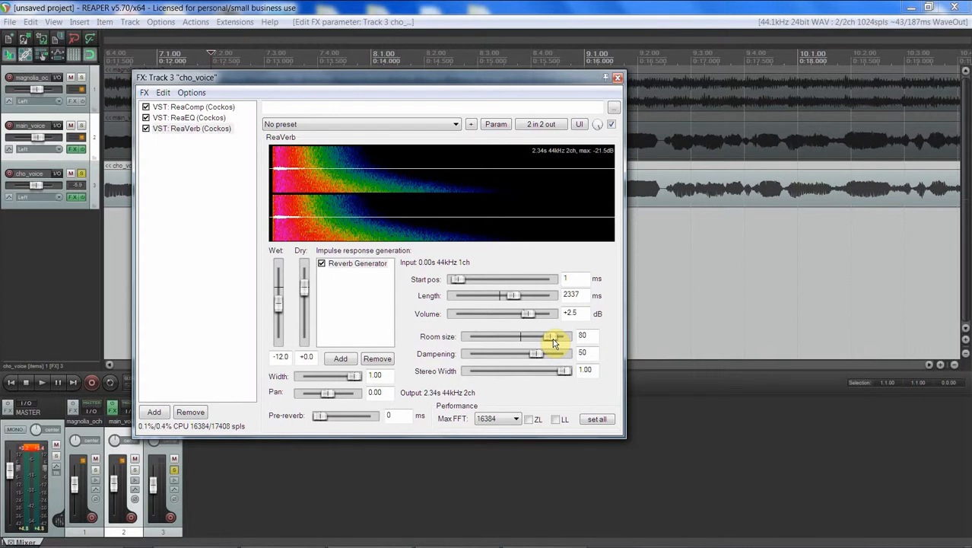
left_click_drag(537, 353, 525, 358)
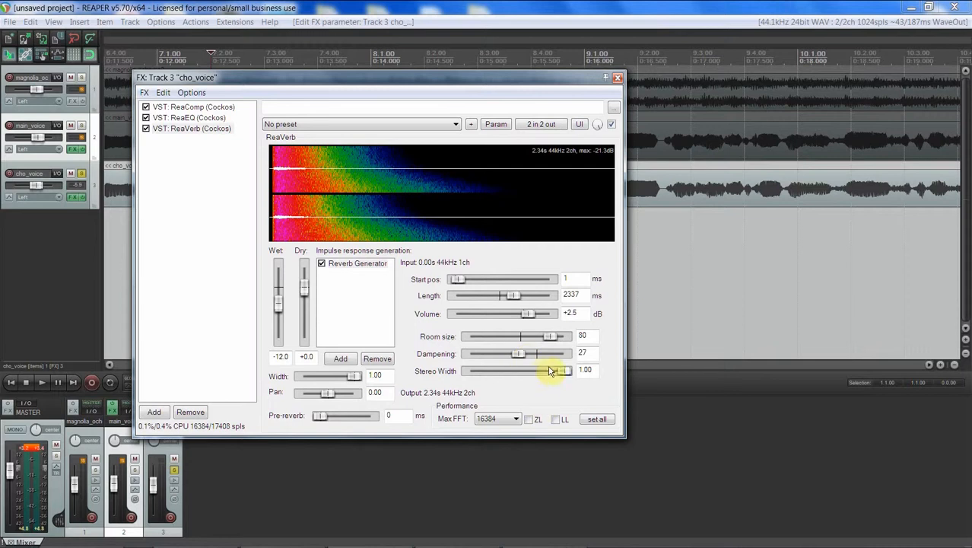
left_click(641, 231)
key("space")
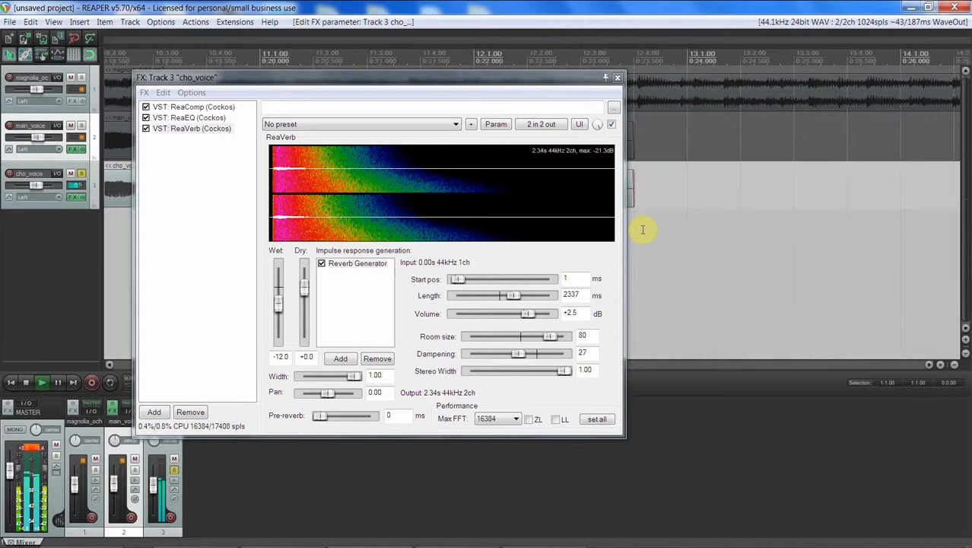
Set ReaVerb's dry level to -80.6 dB and wet level to -5.8 dB, and play the soloed cho_voice from 4.1.00
key("space")
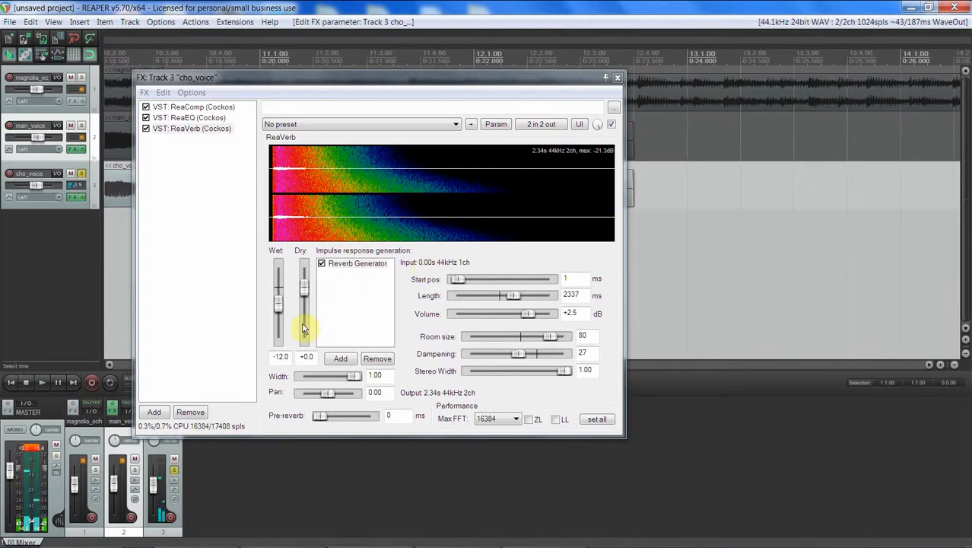
left_click_drag(297, 289, 310, 331)
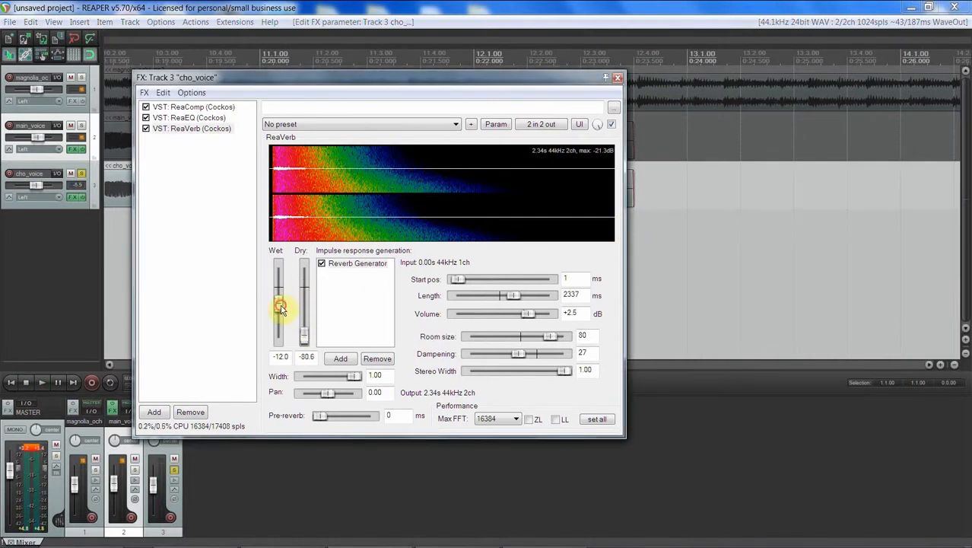
left_click_drag(277, 304, 287, 302)
left_click(10, 382)
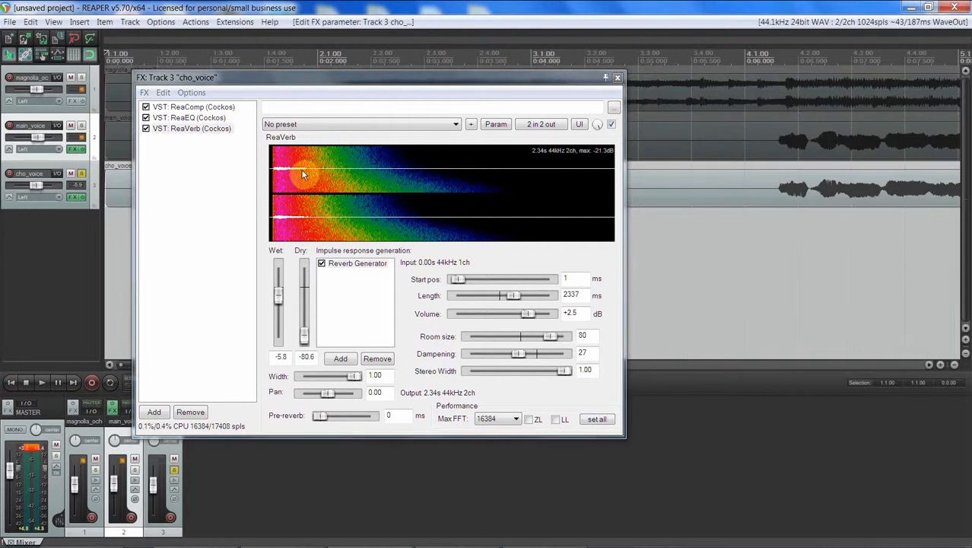
left_click(726, 225)
key("space")
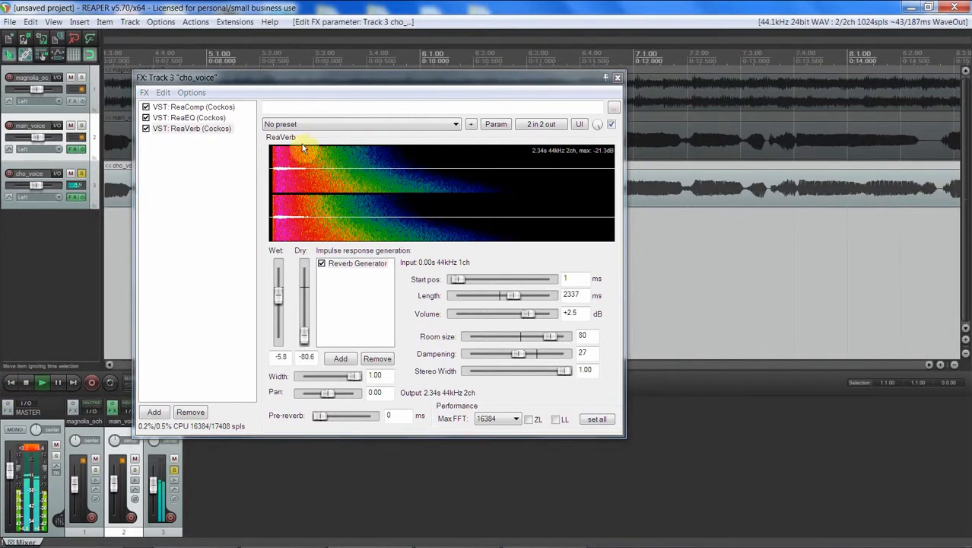
Unsolo cho_voice, set ReaVerb's dry level to -13.3 dB, and adjust the cho_voice track volume against the full mix
left_click(82, 173)
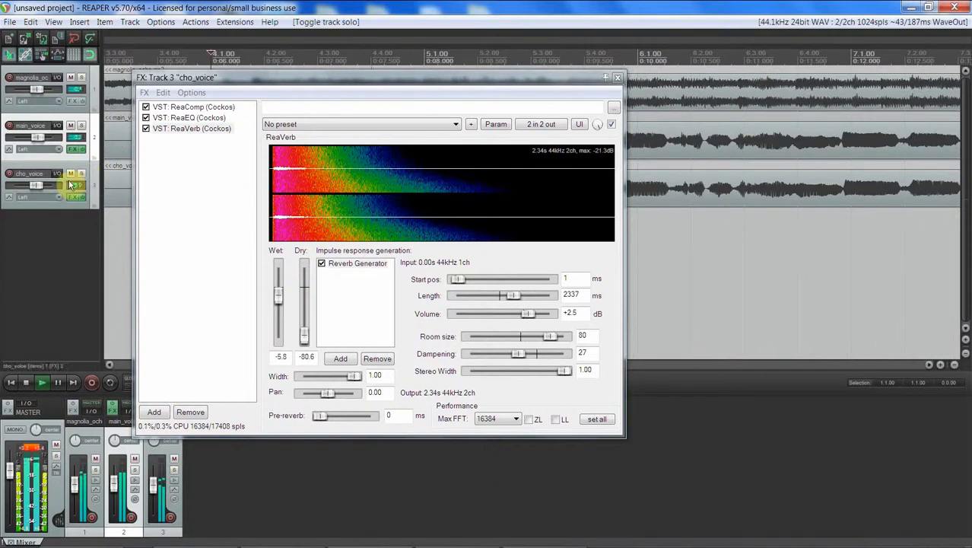
left_click_drag(305, 338, 319, 304)
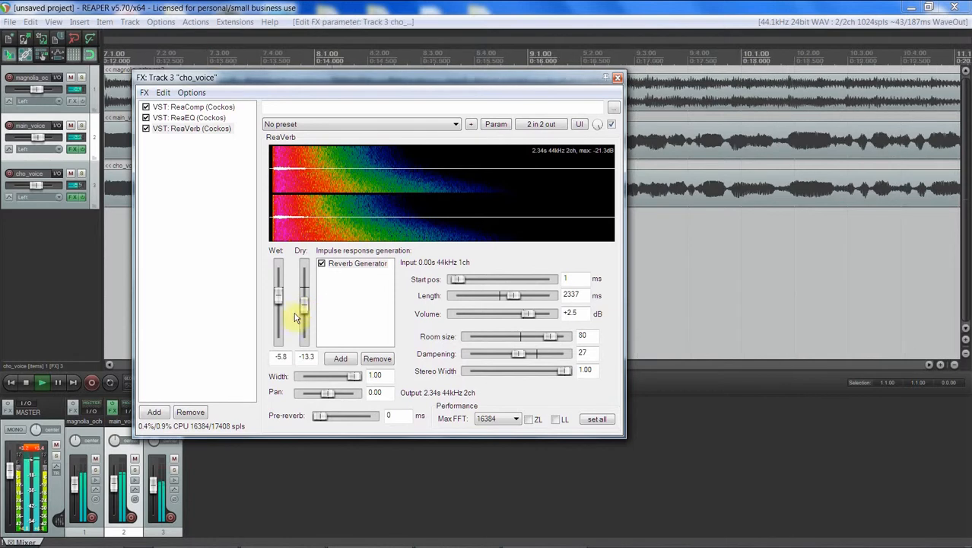
left_click_drag(154, 485, 156, 490)
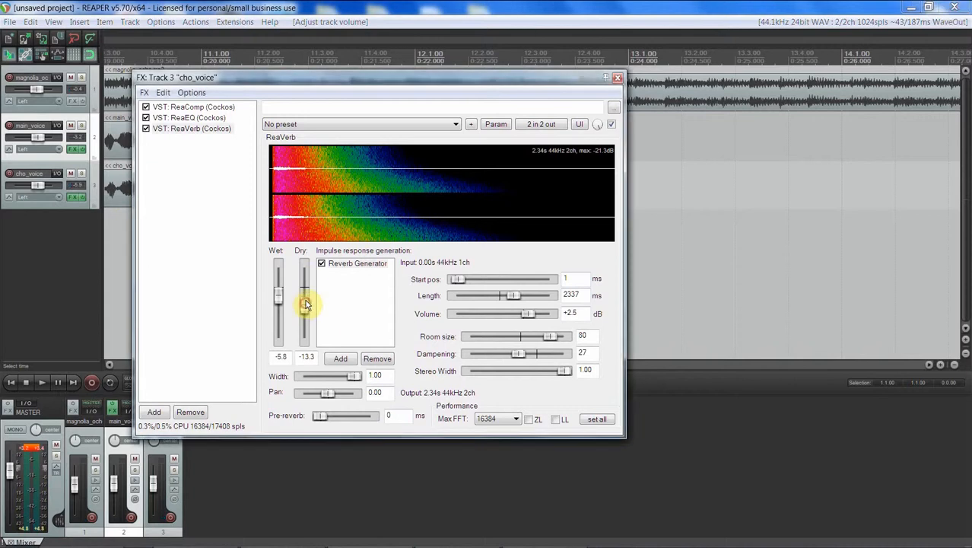
Set ReaVerb's dry level to -5.7 dB and wet level to +0.4 dB, and play the mix from 4.1.00
left_click_drag(307, 300, 282, 289)
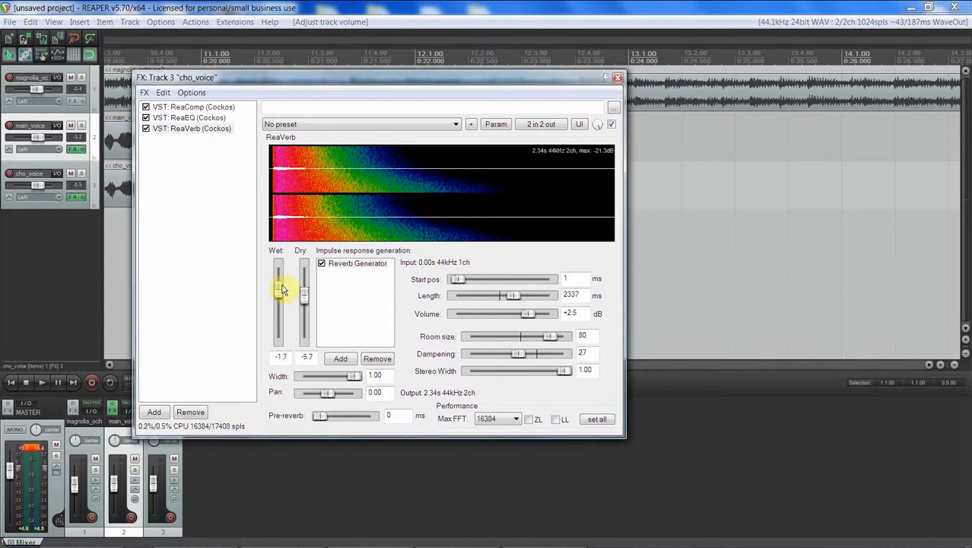
key("space")
left_click(305, 291)
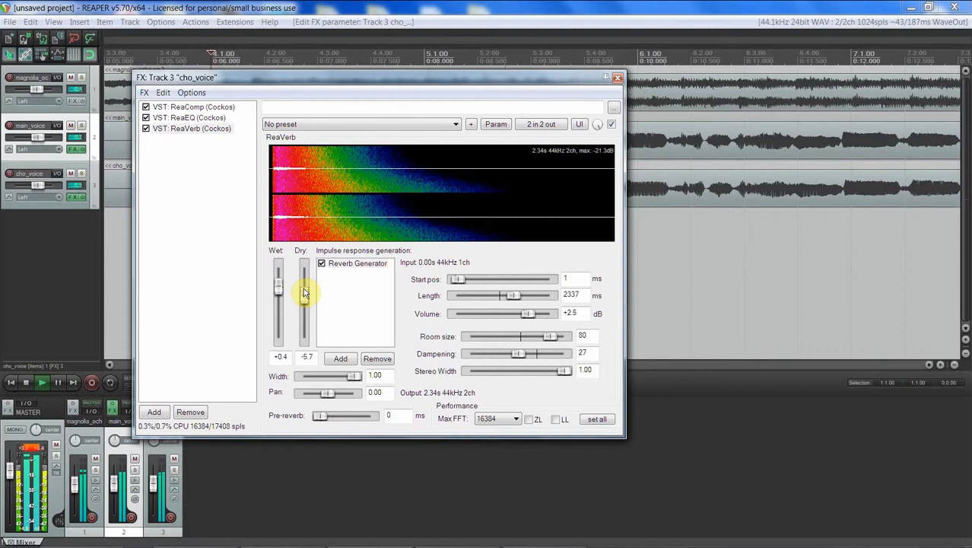
Set the Reverb Generator to 1311 ms length, room size 49 and dampening 47 during playback, and stop playing
left_click_drag(512, 296, 505, 295)
left_click_drag(549, 334, 537, 355)
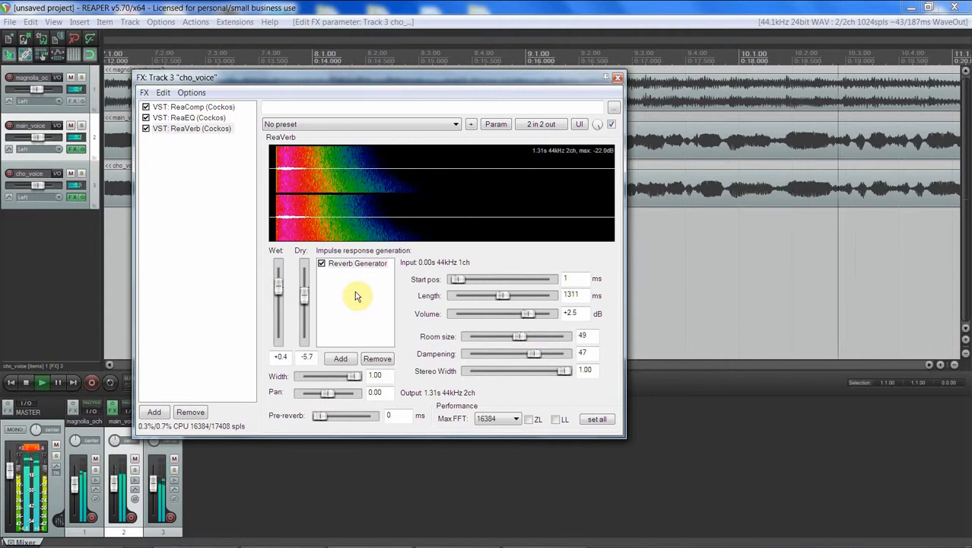
key("space")
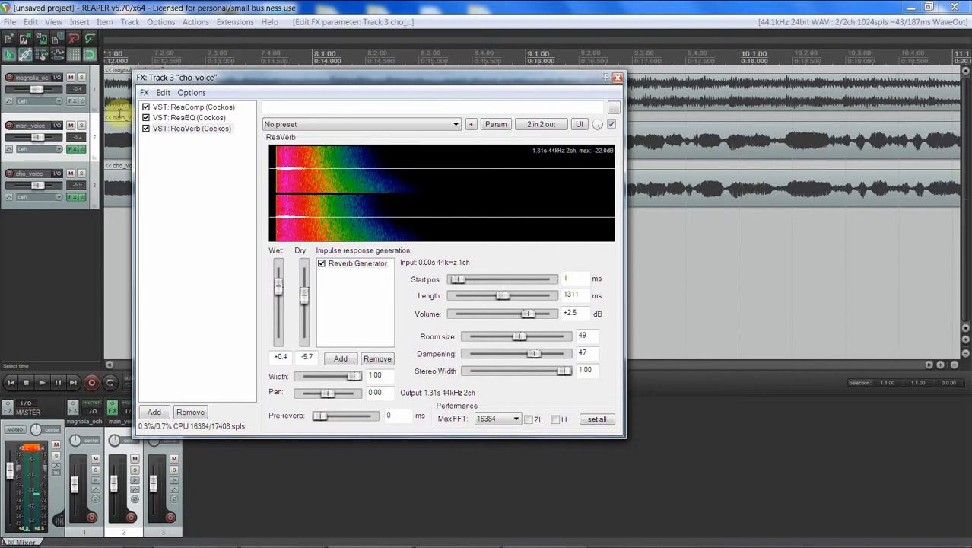
Bypass ReaVerb on cho_voice, move the effects window clear of the tracks, and listen to the mix without the reverb
left_click(146, 129)
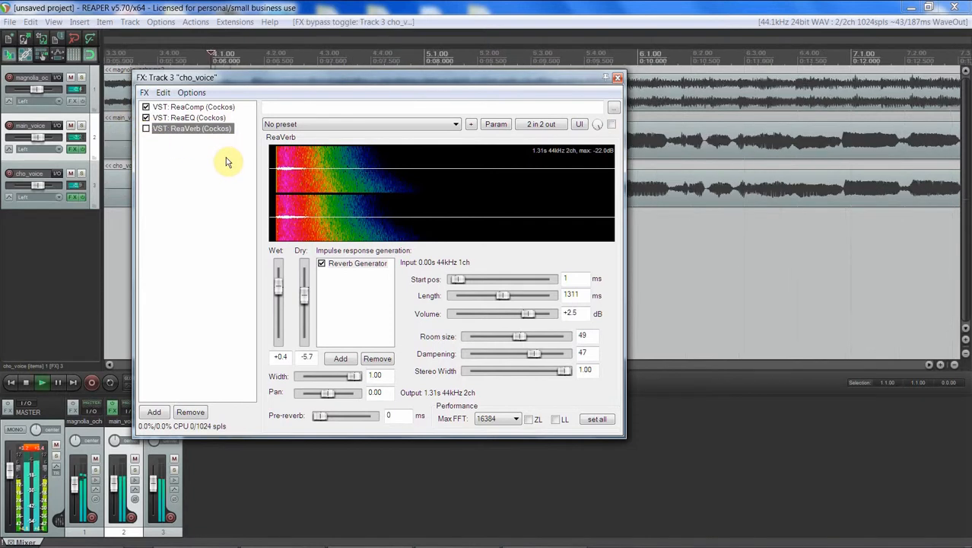
left_click_drag(266, 79, 396, 111)
key("space")
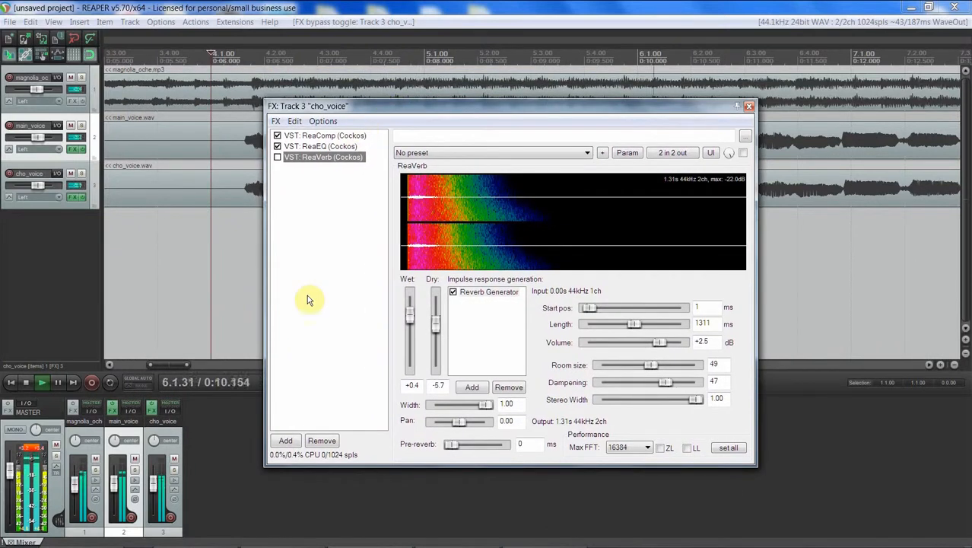
key("space")
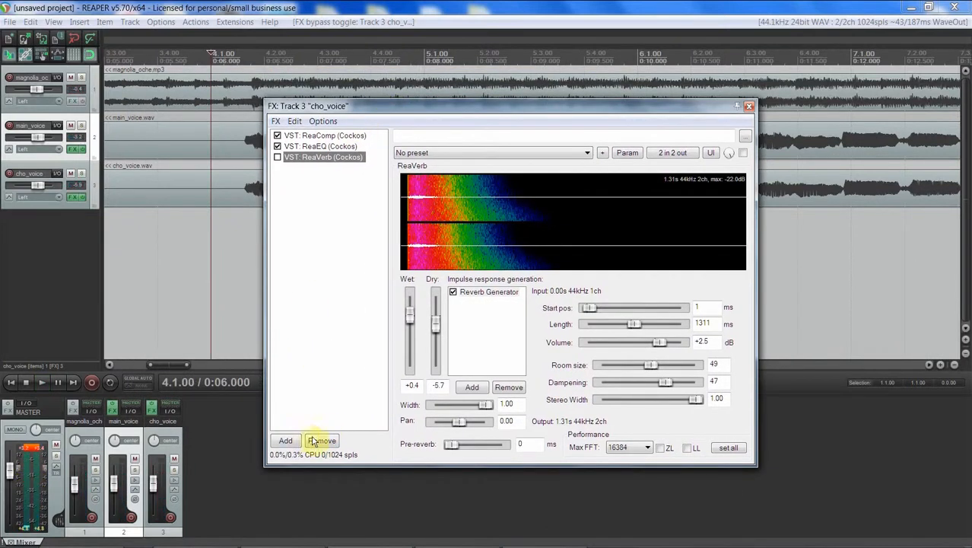
Add ReaDelay to cho_voice, listen to its default settings in the mix, and bypass the effect
left_click(286, 440)
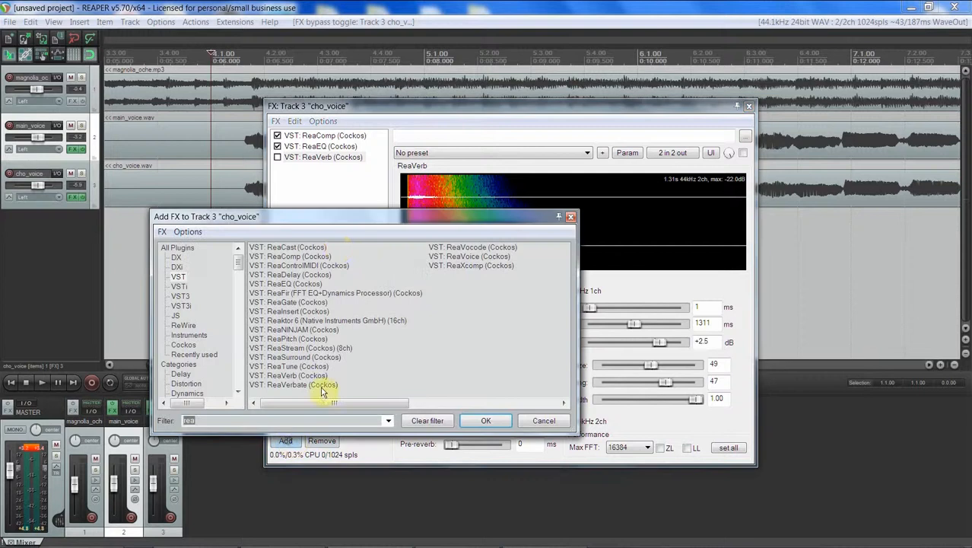
double_click(318, 275)
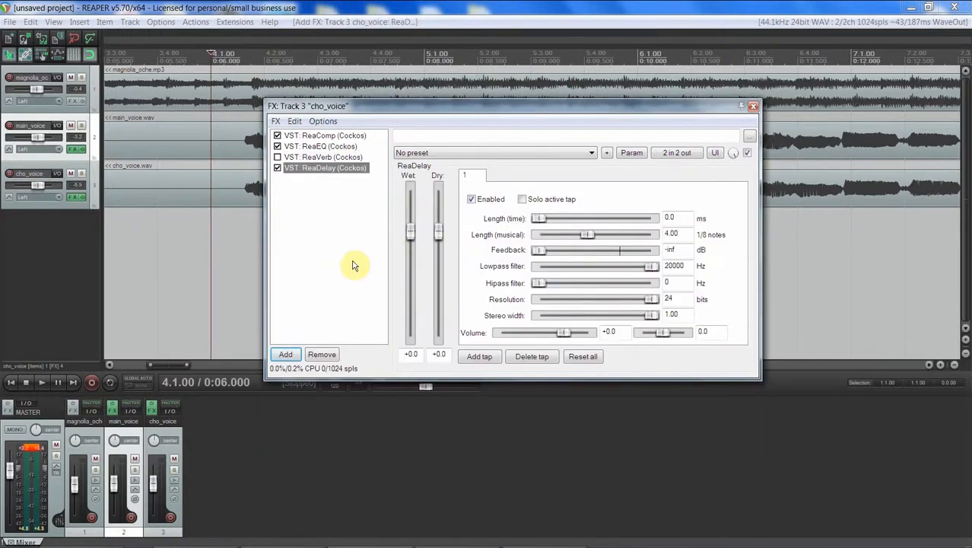
key("space")
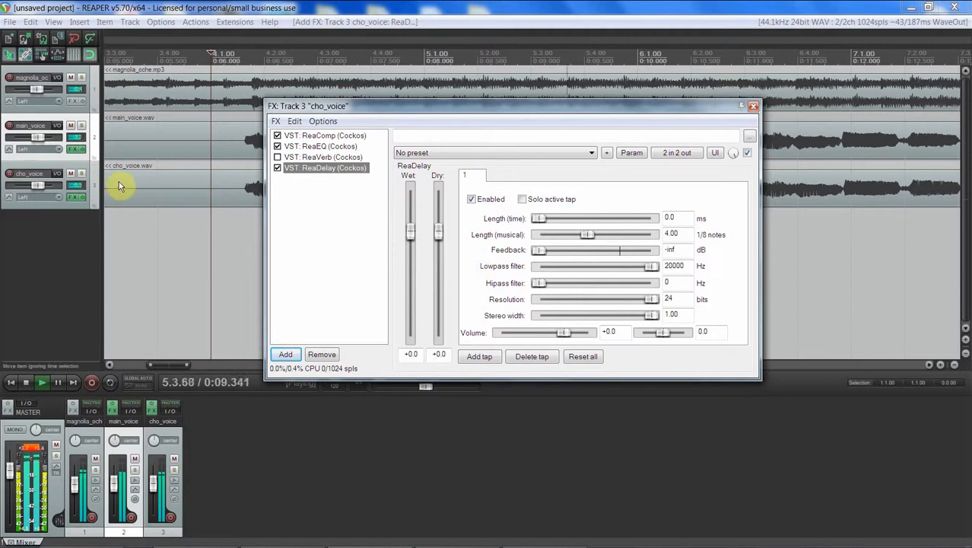
key("space")
left_click(278, 168)
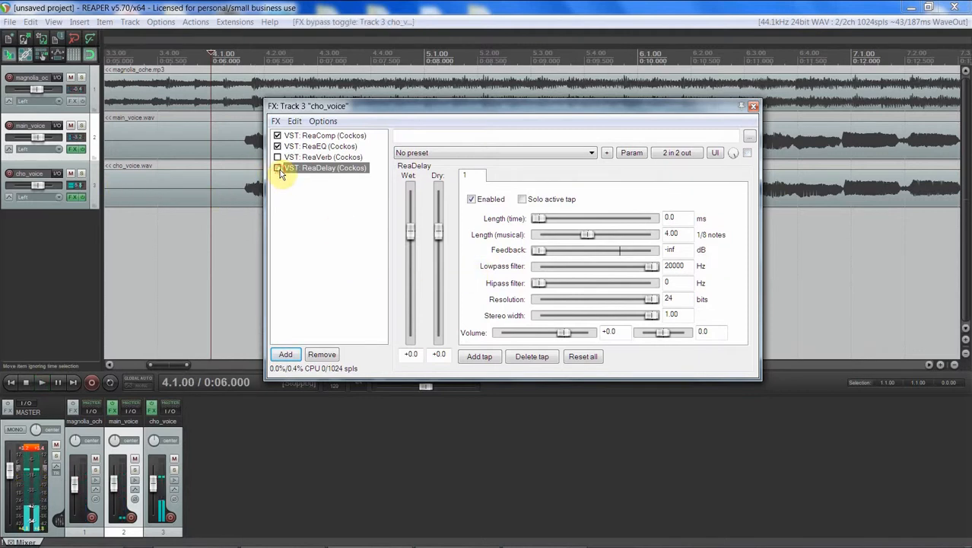
Try ReaVocode on cho_voice with the track soloed, remove the effect, and close the track's effects window
left_click(286, 355)
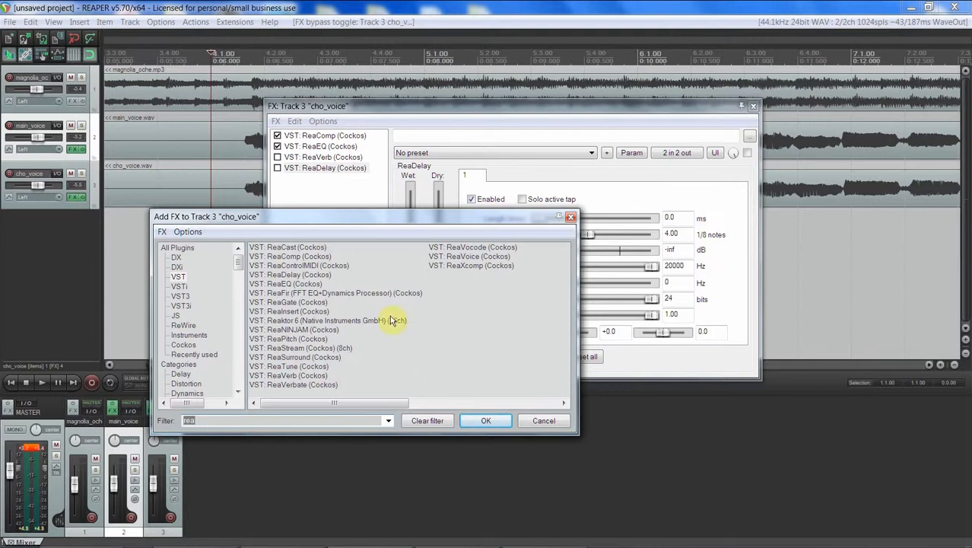
double_click(465, 248)
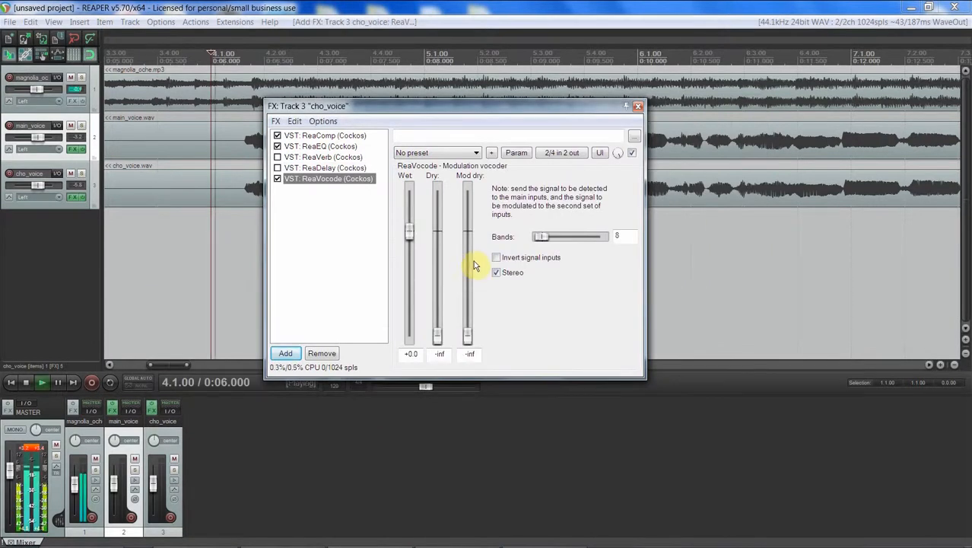
key("space")
left_click(82, 175)
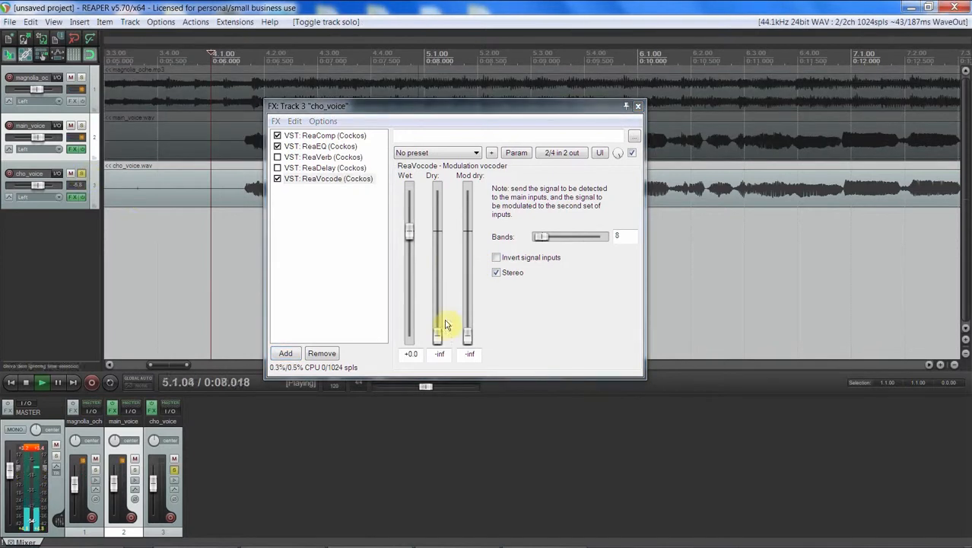
key("space")
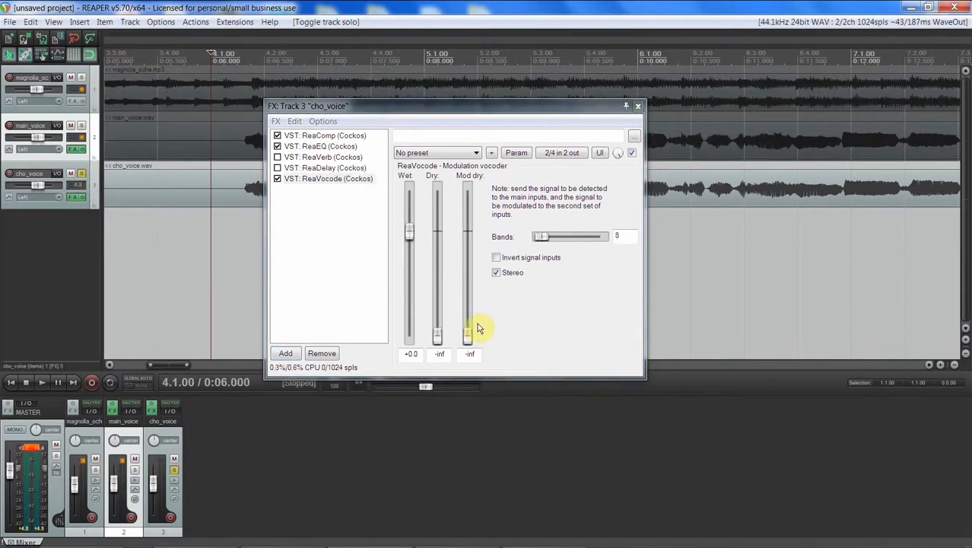
left_click(324, 354)
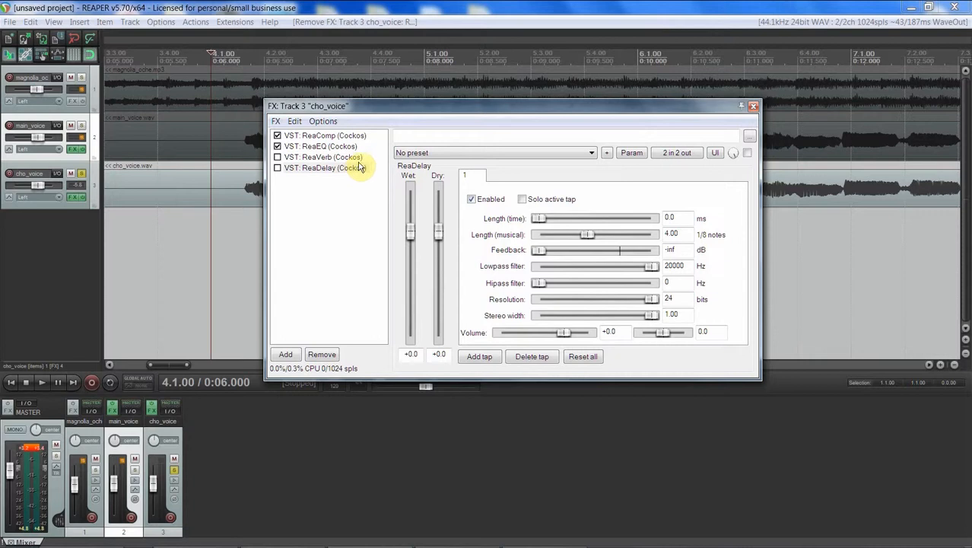
left_click(753, 106)
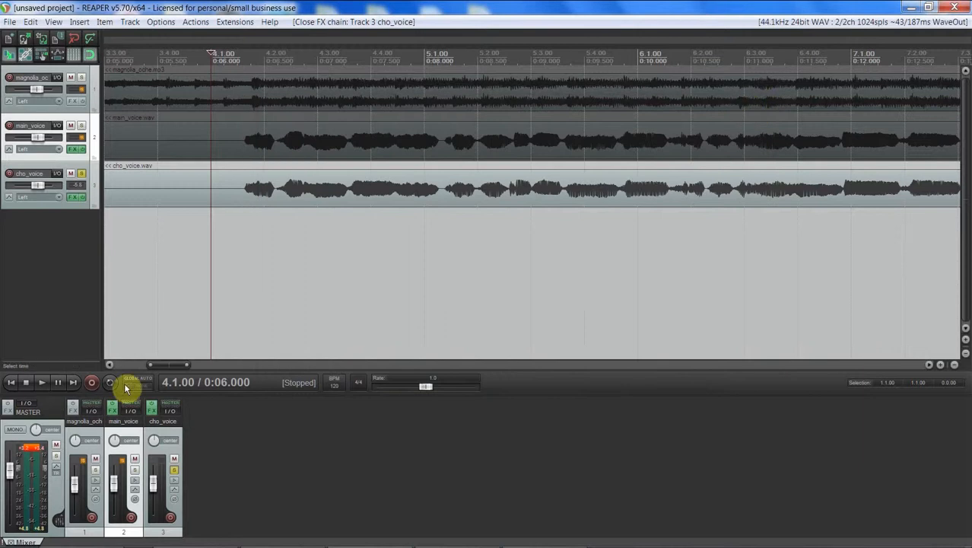
Add the JS Master Limiter to the master track by filtering all plugins for "master", and move its window off the tracks
left_click(9, 414)
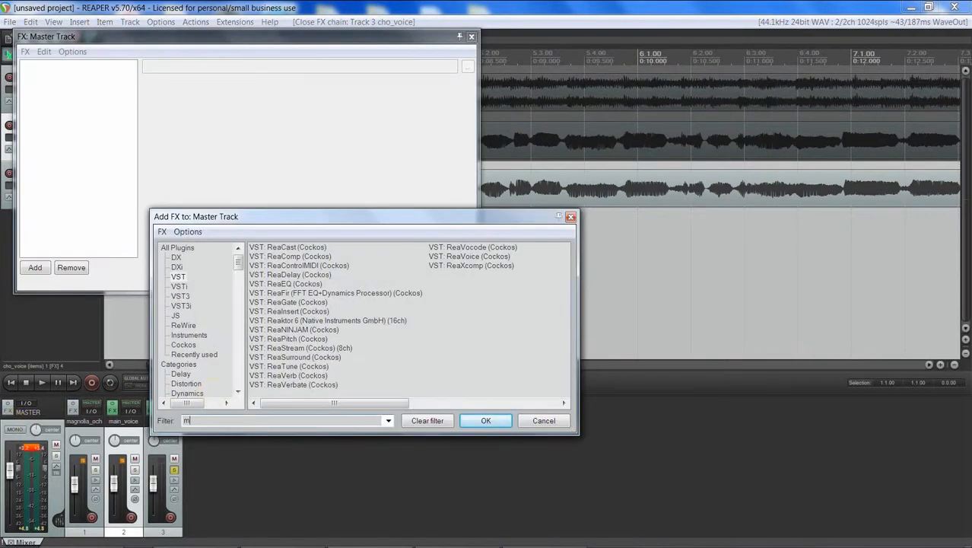
type("master")
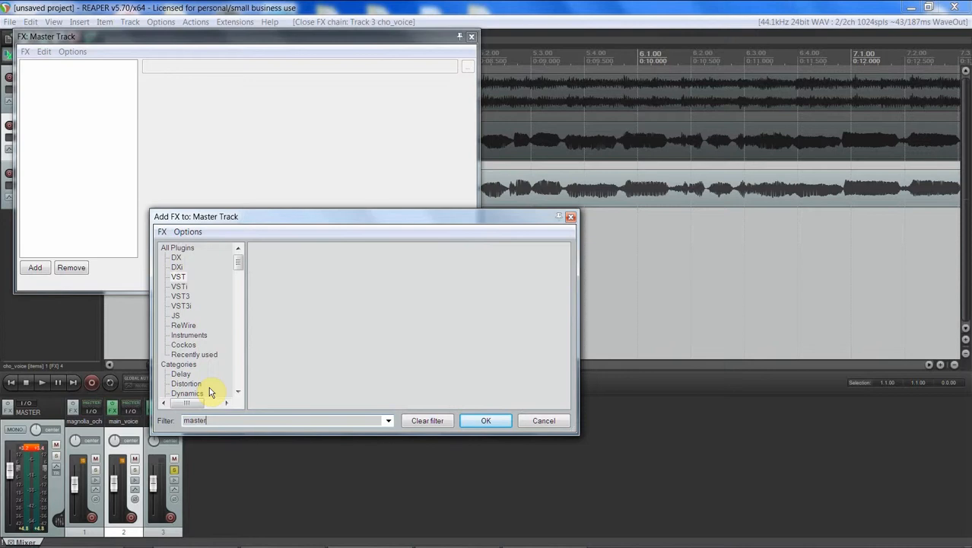
left_click(181, 248)
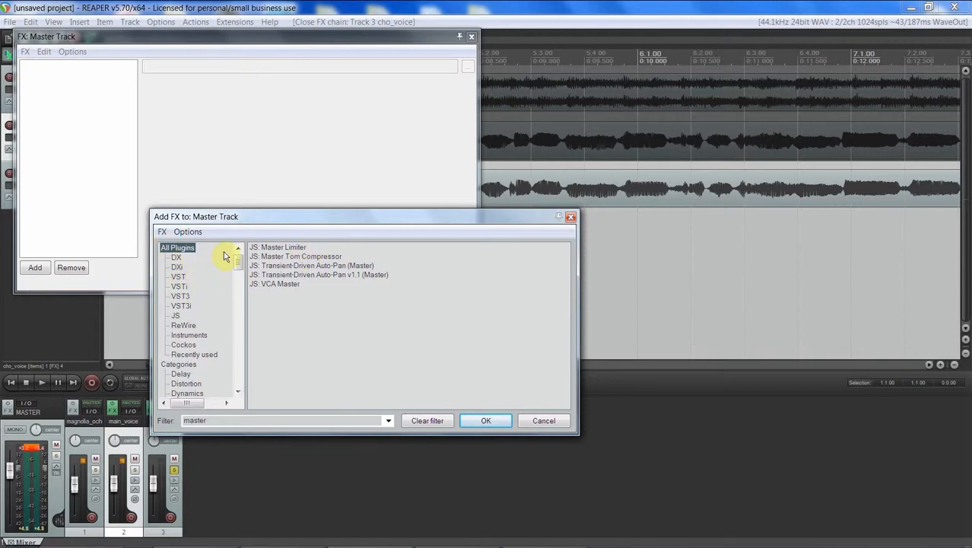
double_click(296, 248)
left_click_drag(310, 36, 577, 224)
Play from 4.2.00 and solo main_voice and magnolia_oche alongside cho_voice to hear all three tracks through the Master Limiter
left_click(263, 210)
key("space")
left_click(82, 125)
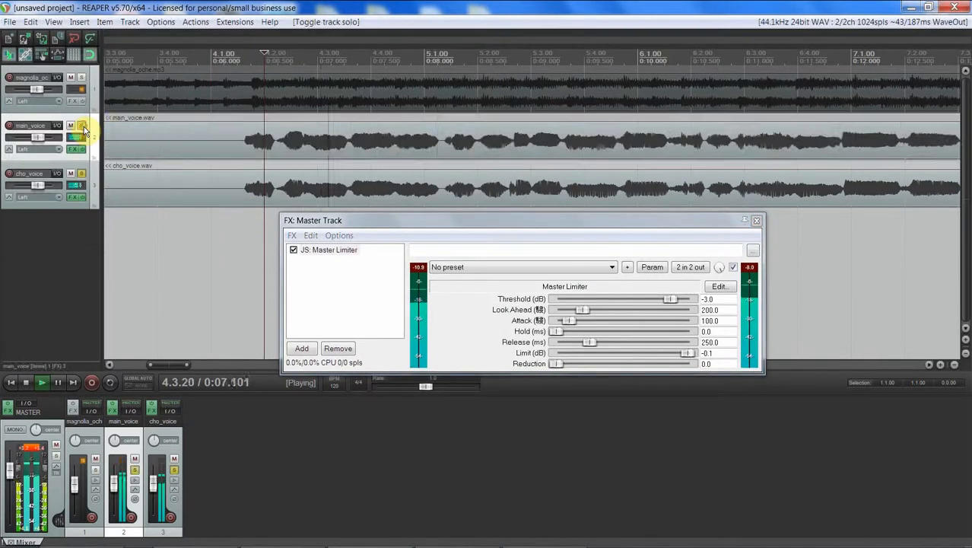
left_click(86, 79)
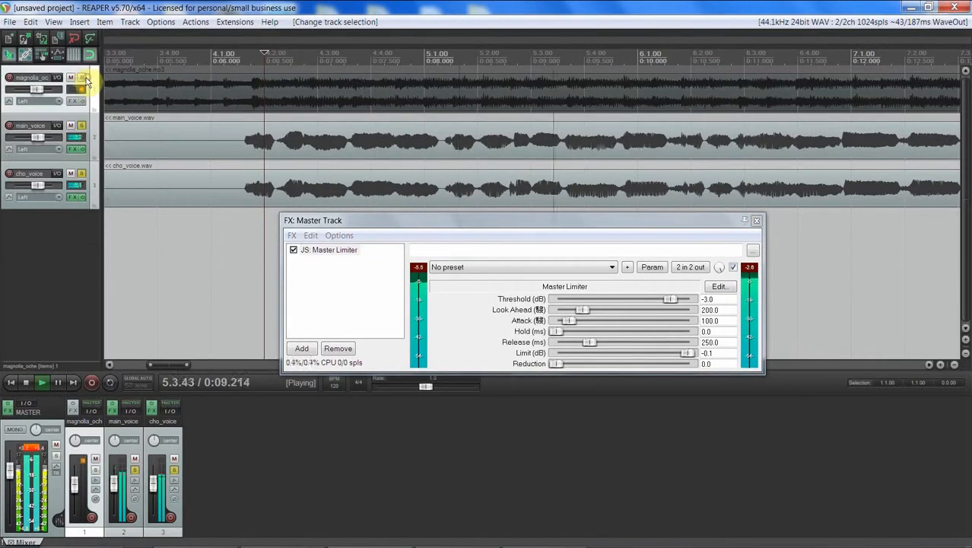
left_click(81, 77)
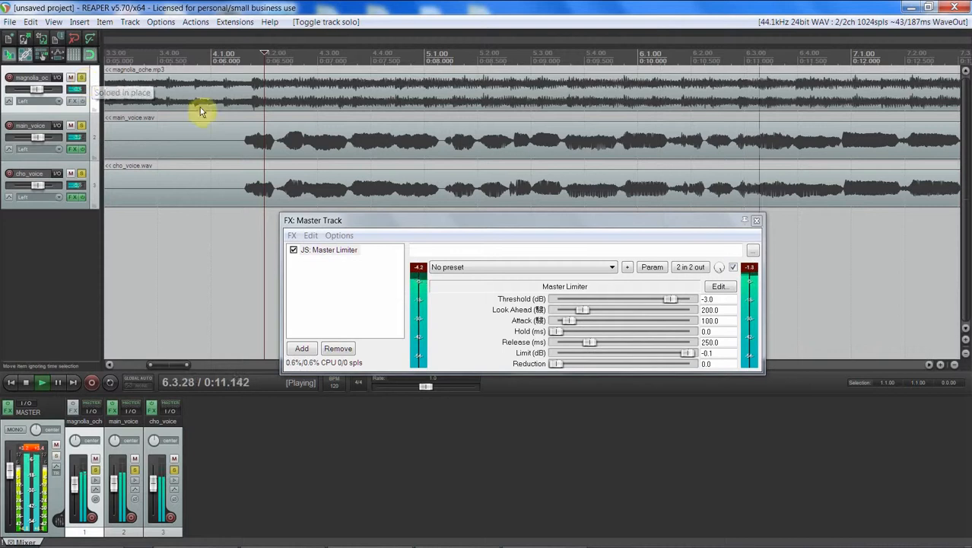
key("space")
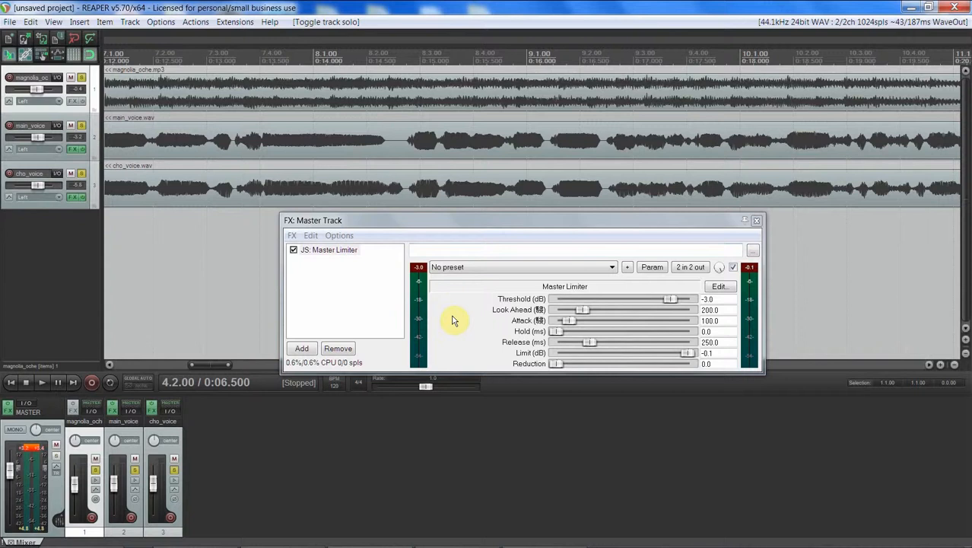
Play the full mix from 4.2.00 again to check the limiter's levels, and close the master effects window
key("space")
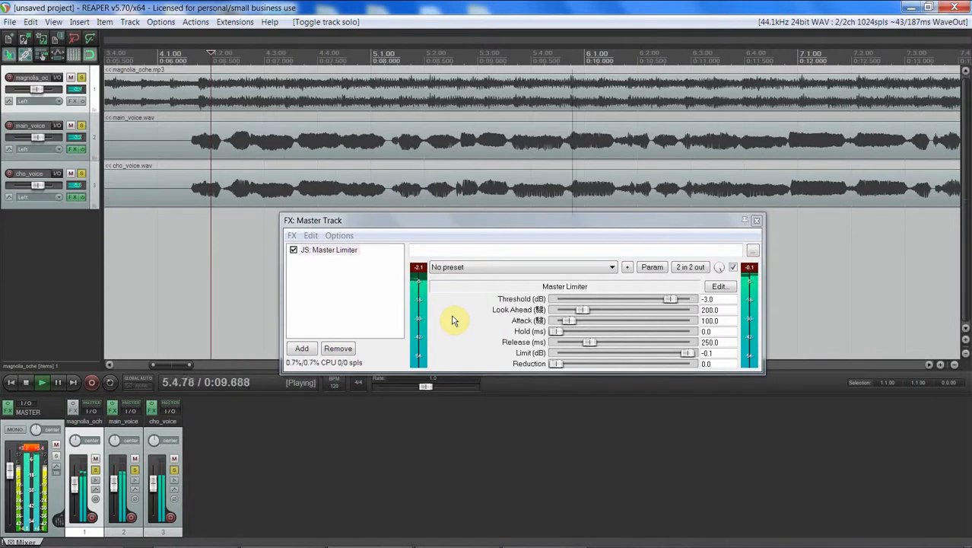
key("space")
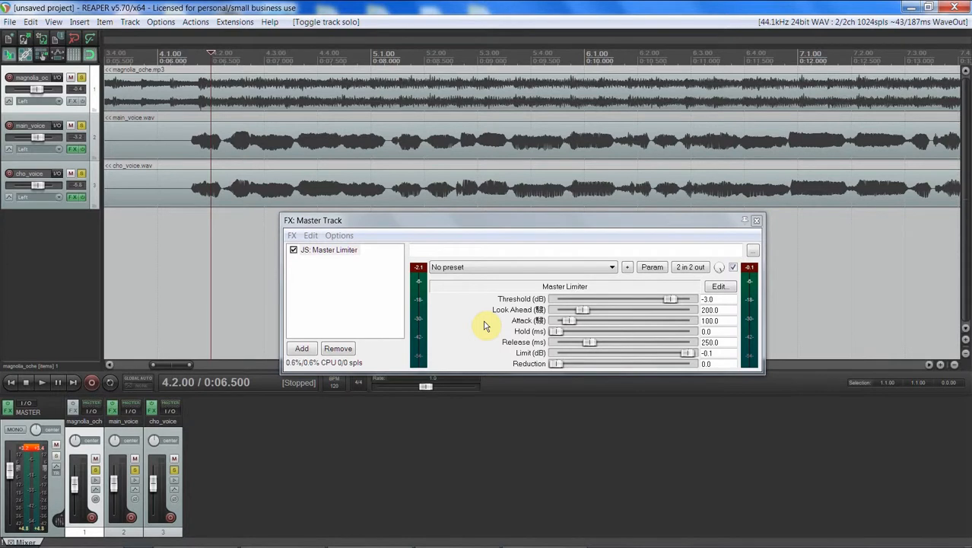
key("space")
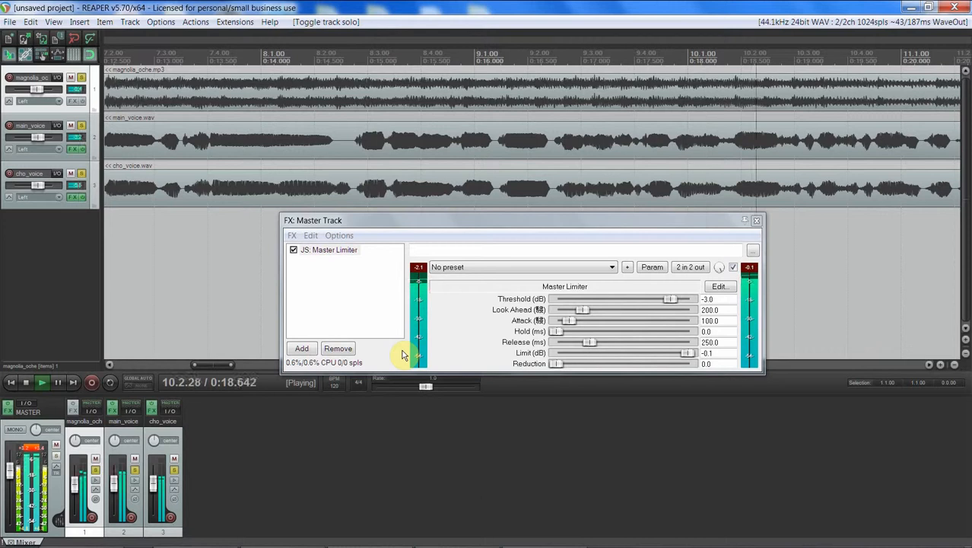
key("space")
left_click(759, 221)
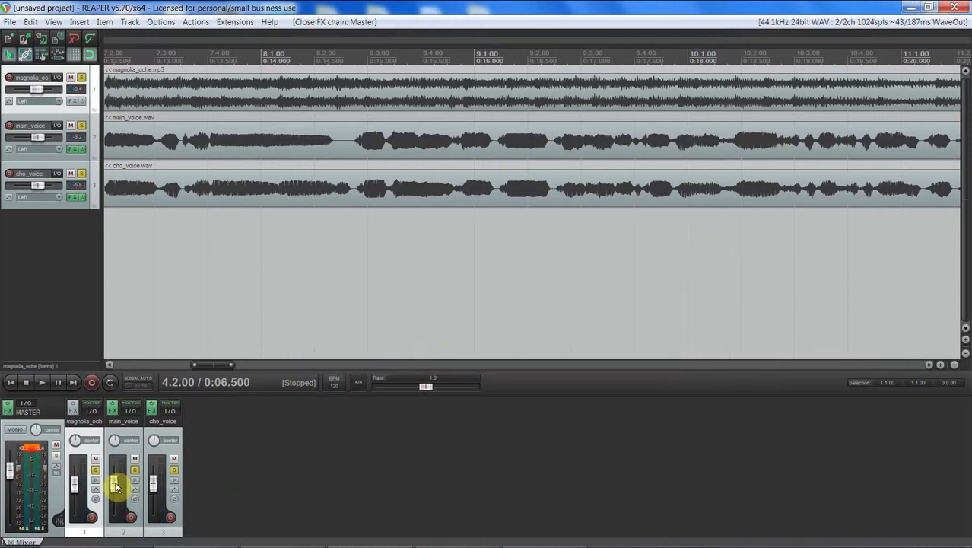
Play the mix from 4.2.00 and slightly raise the main_voice and magnolia_oche volumes while lowering cho_voice a little
mouse_move(115, 487)
key("space")
left_click_drag(115, 487, 76, 485)
mouse_move(76, 487)
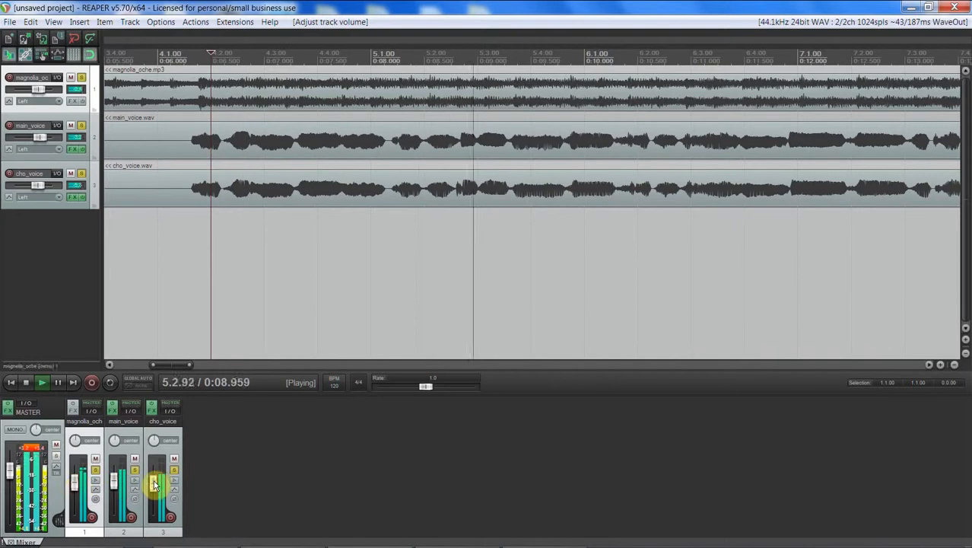
left_click_drag(154, 484, 155, 487)
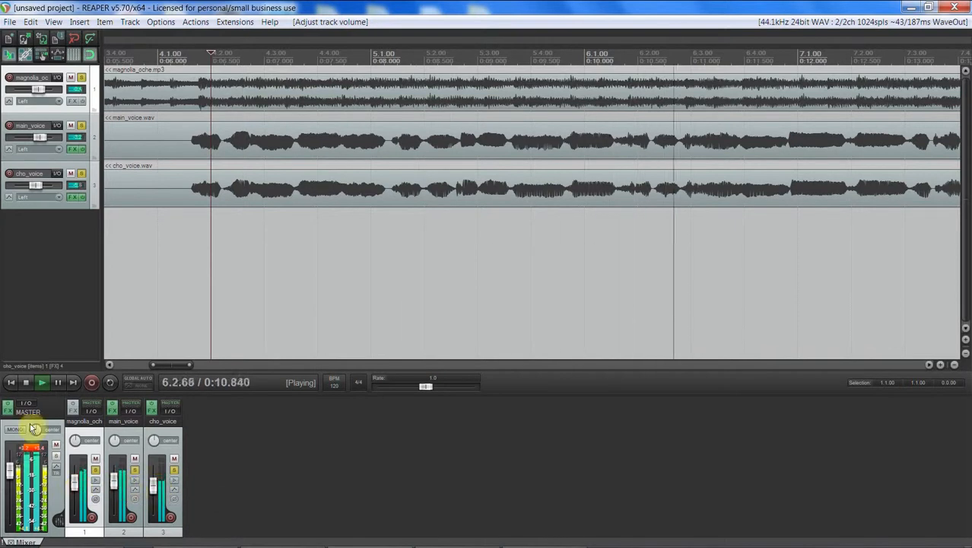
Show the Master Limiter on the master track during playback, lower main_voice slightly, and stop playback
left_click(8, 410)
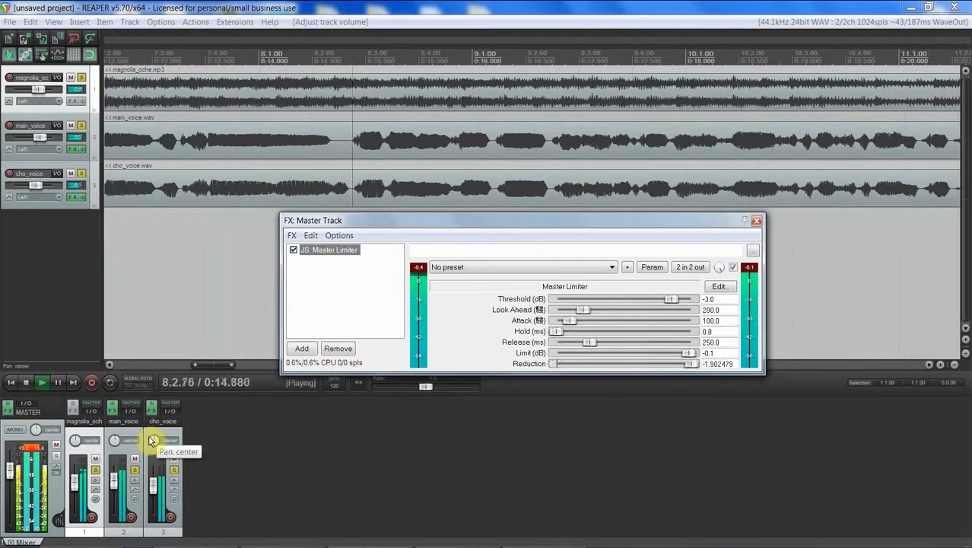
left_click(115, 482)
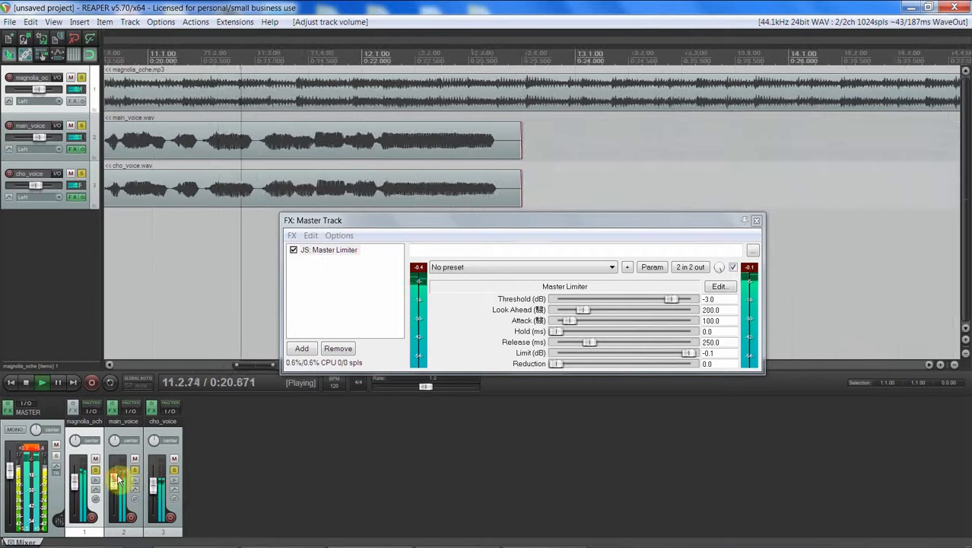
key("space")
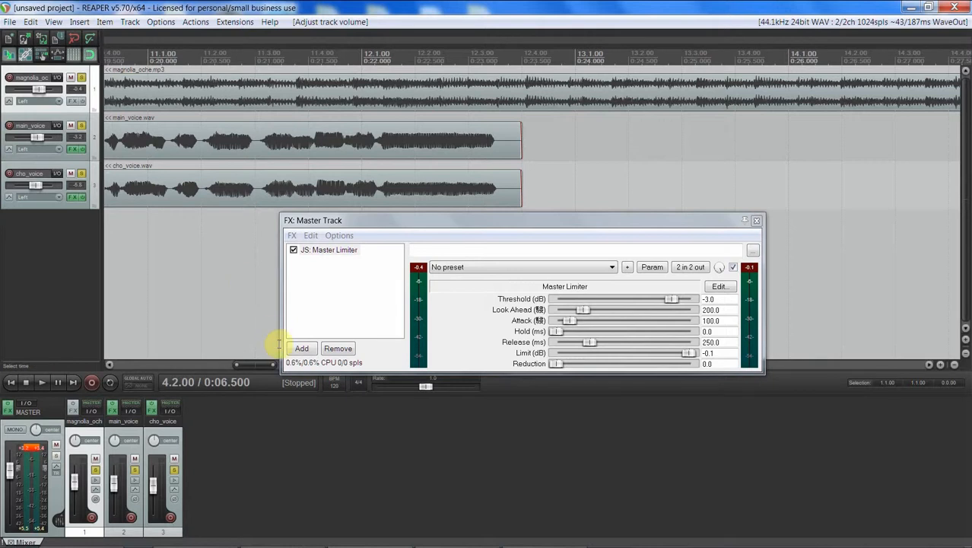
Replay the mix from 4.2.00, raise cho_voice slightly, and return to the start of the project
left_click_drag(273, 371, 176, 367)
key("space")
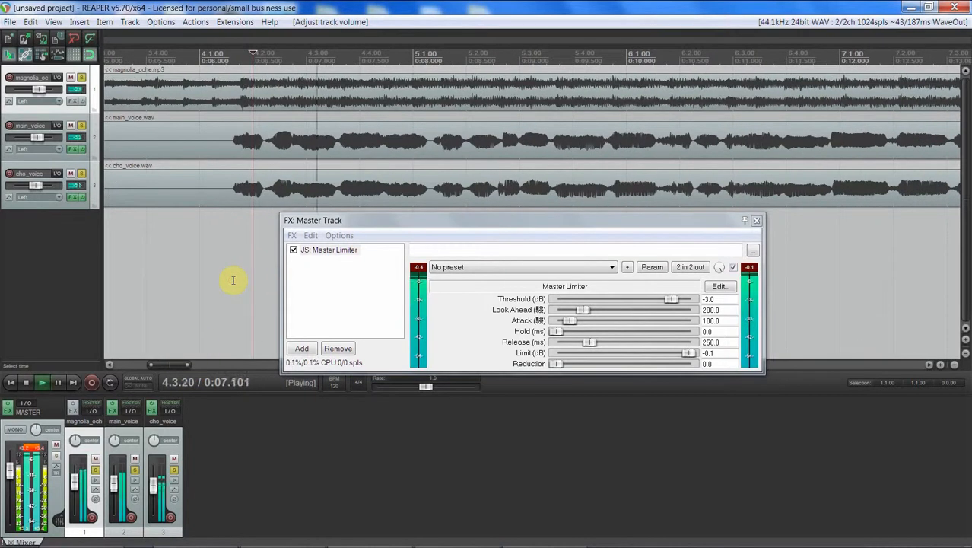
scroll(233, 280, "down", 2)
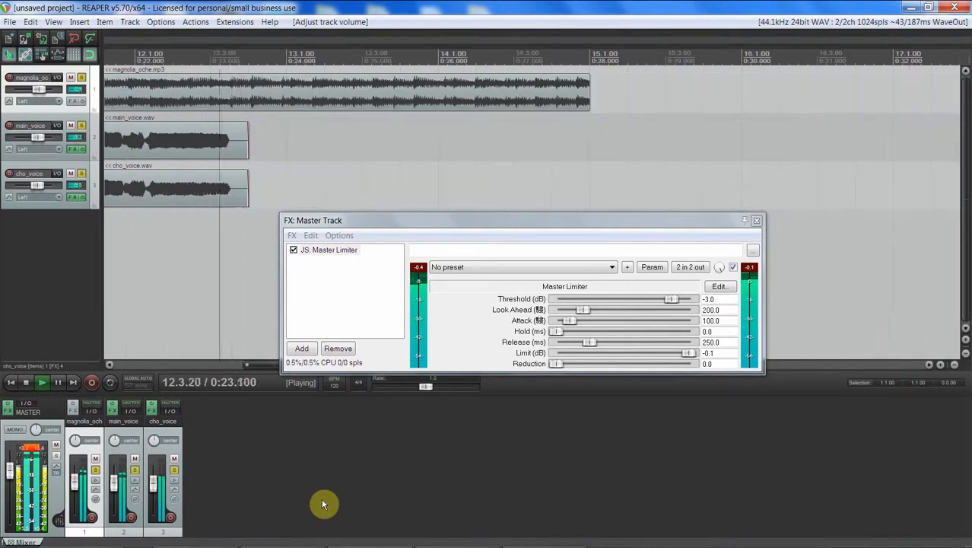
left_click(25, 381)
left_click(11, 382)
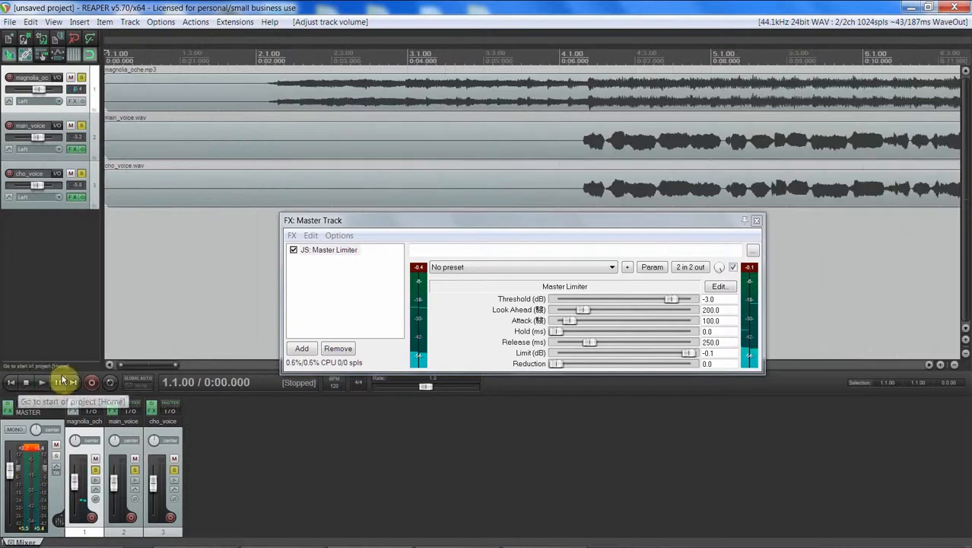
Play the mix from 4.1.00, lower magnolia_oche slightly against the vocals, and stop playback
left_click(566, 117)
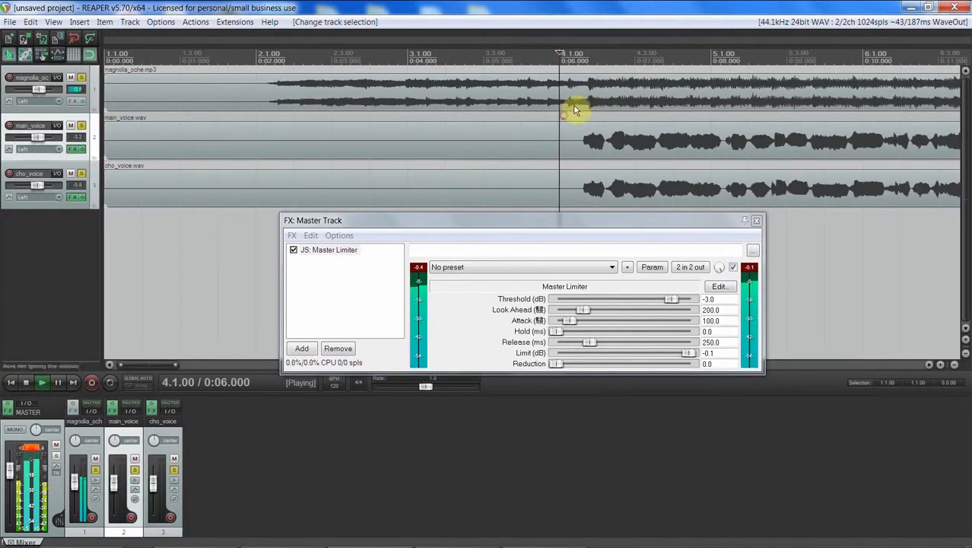
key("space")
left_click_drag(75, 481, 117, 488)
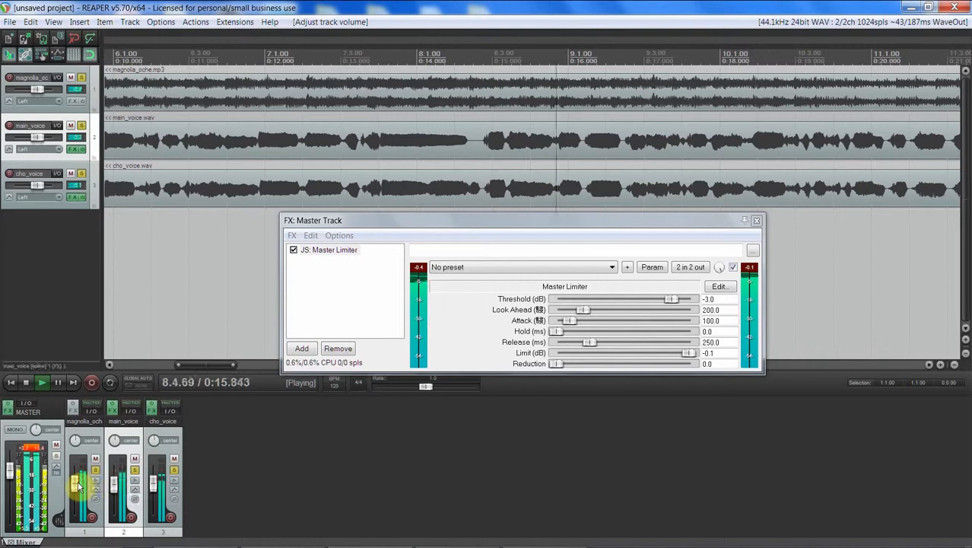
mouse_move(79, 487)
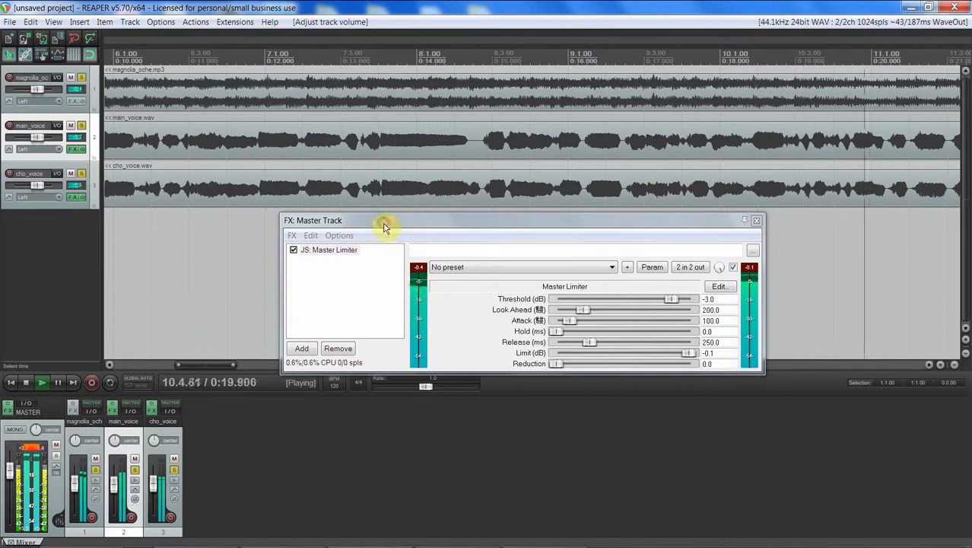
left_click_drag(387, 220, 365, 220)
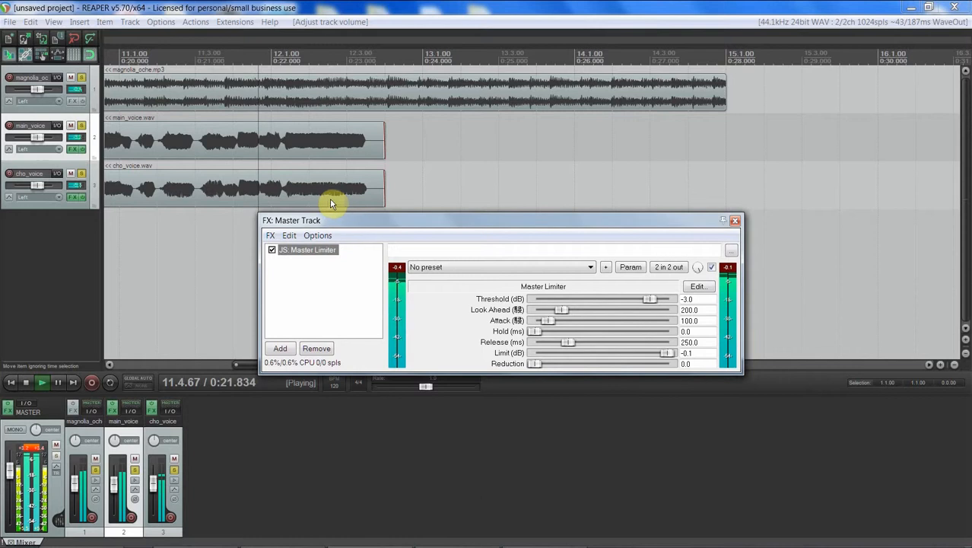
key("space")
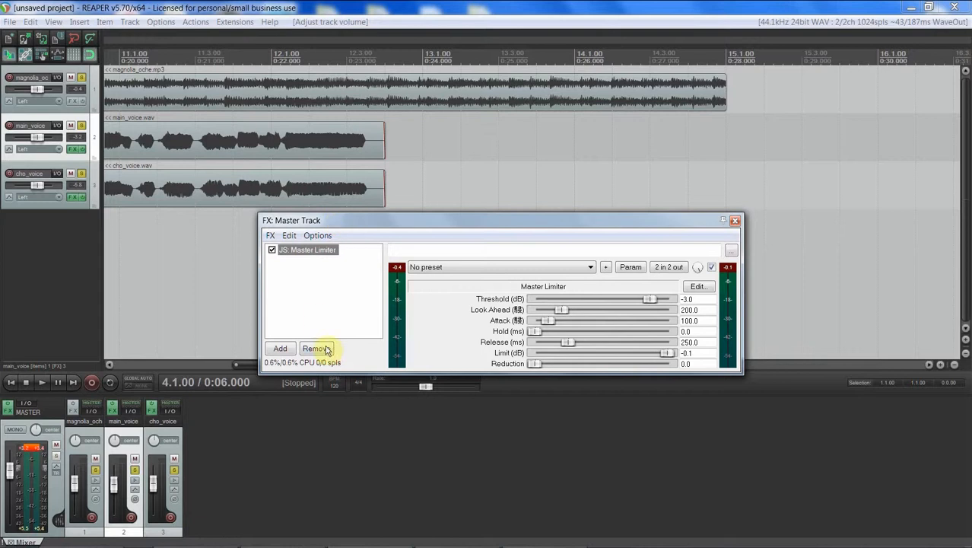
Play again from 4.1.00 and lower the main_voice and cho_voice volumes slightly to sit under the instrumental
left_click_drag(237, 365, 146, 366)
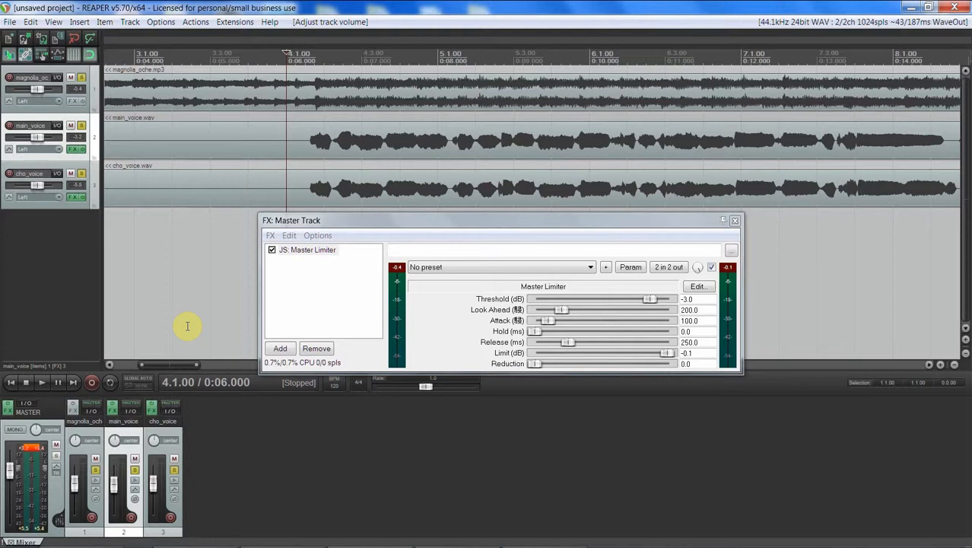
key("space")
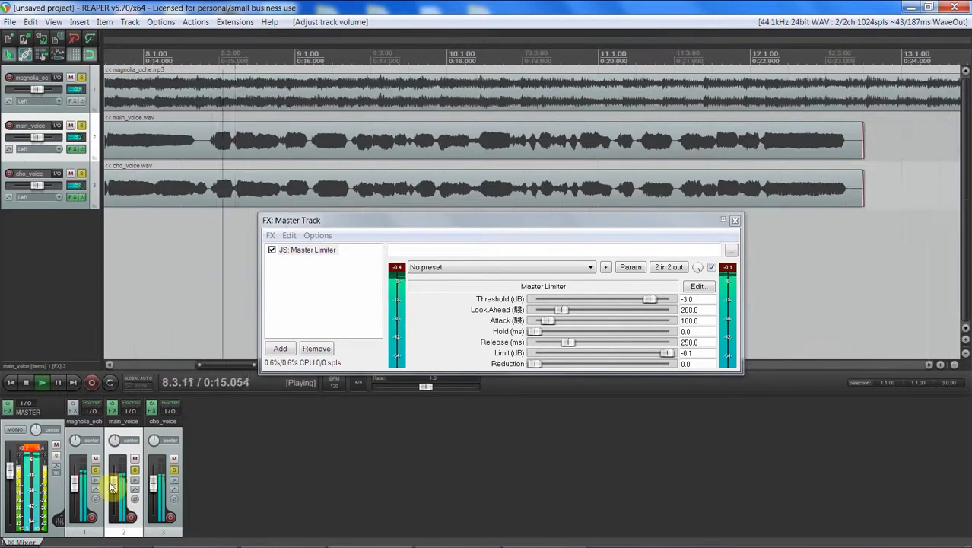
mouse_move(112, 488)
left_click_drag(152, 482, 155, 490)
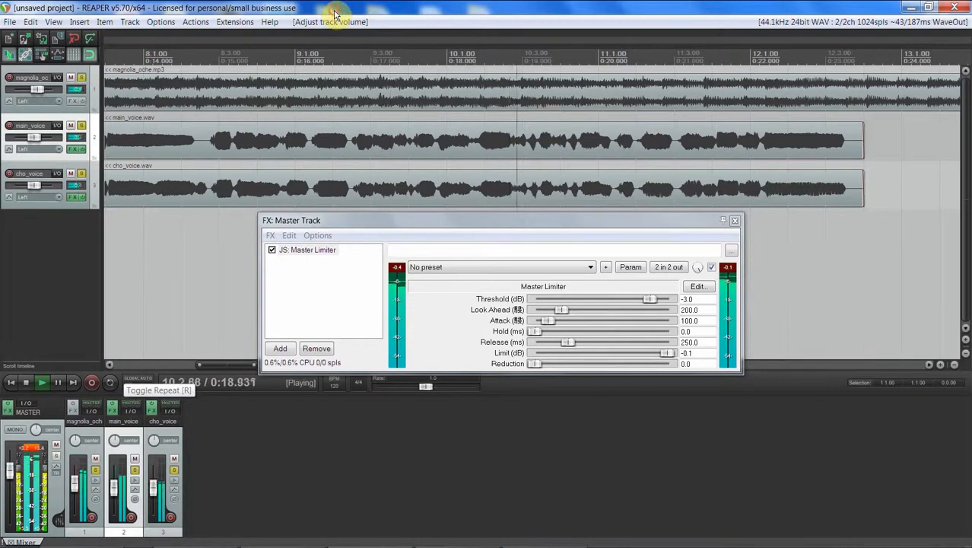
Replay the mix from 4.1.00, set main_voice to about -7.40 dB, and stop playback after checking the balance
key("space")
key("space")
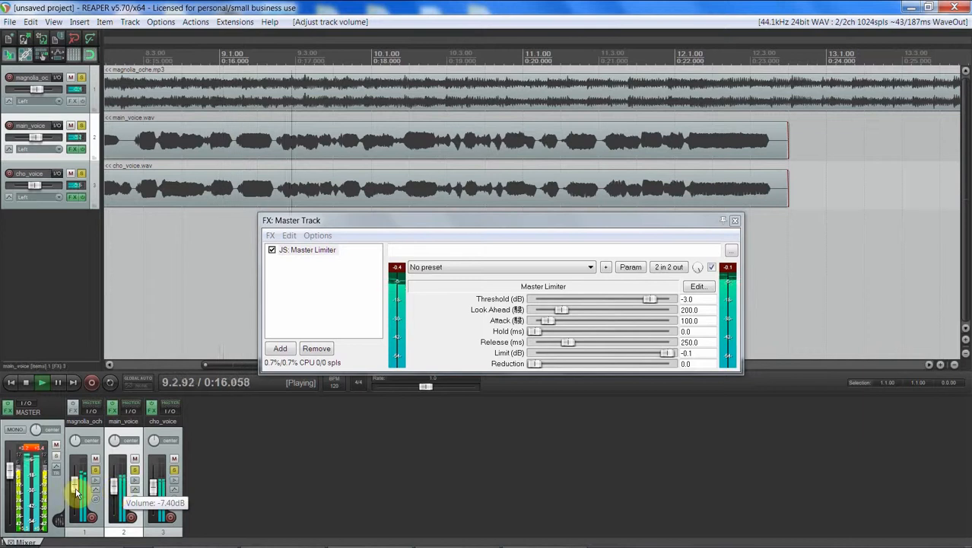
mouse_move(77, 491)
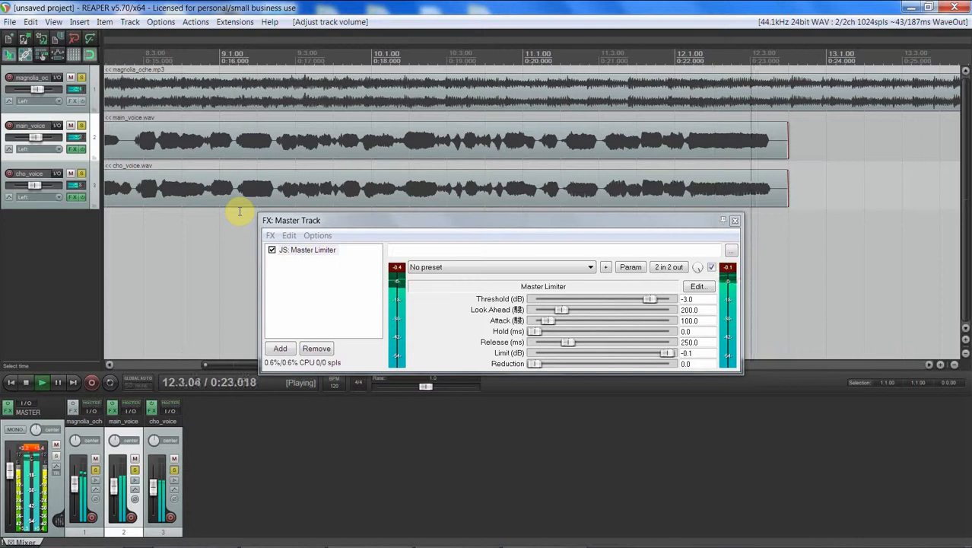
key("space")
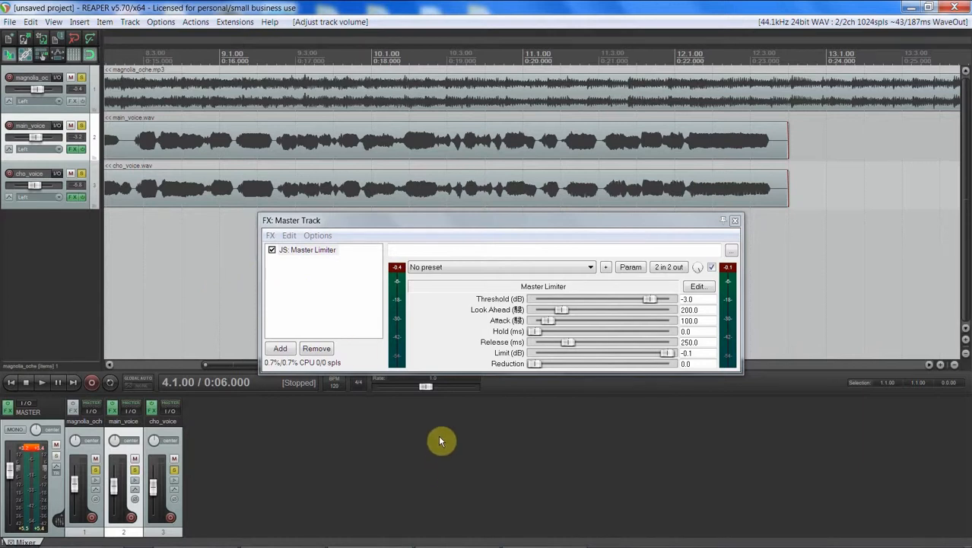
left_click(542, 542)
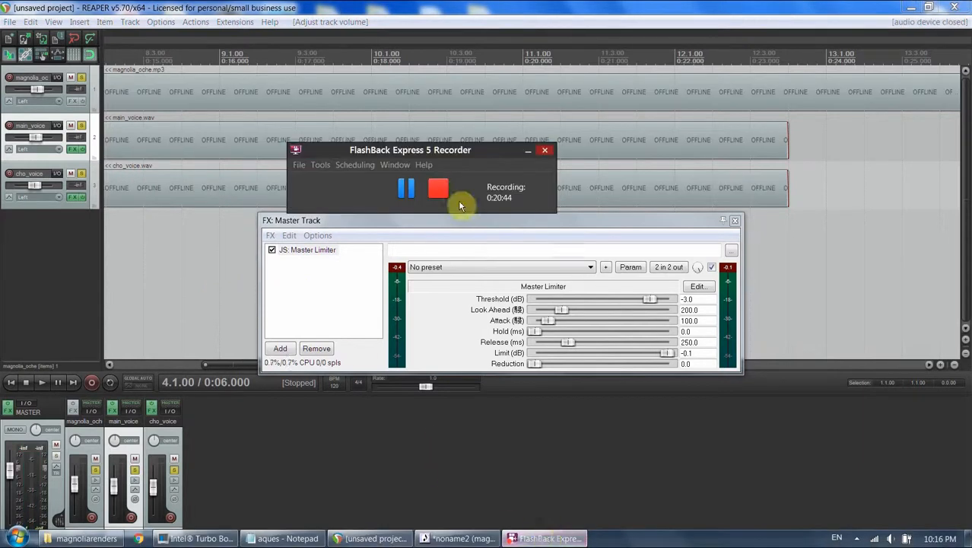